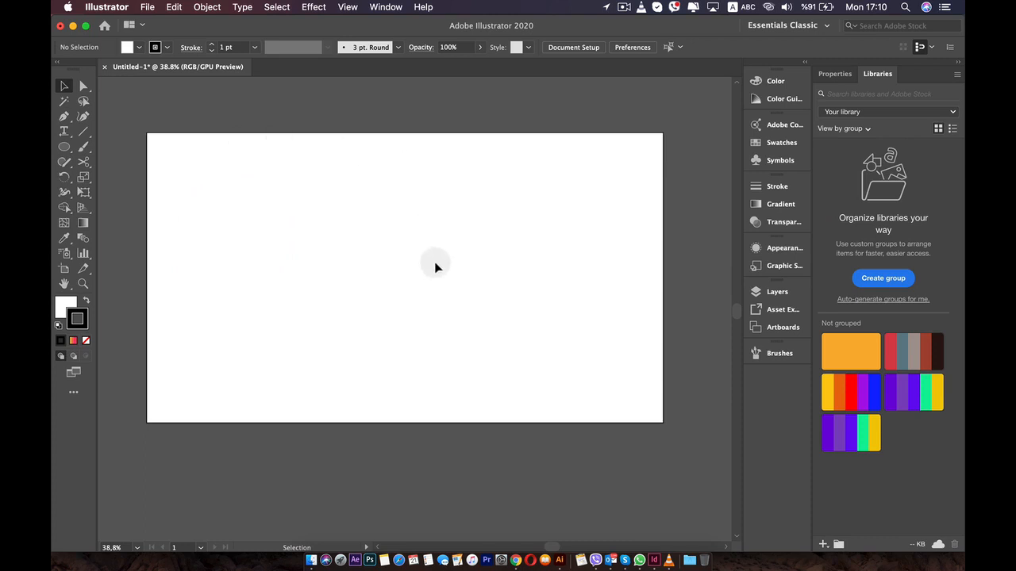
# Step: Draw a circle with the Ellipse tool and move it to the centre of the artboard
pyautogui.click(63, 148)
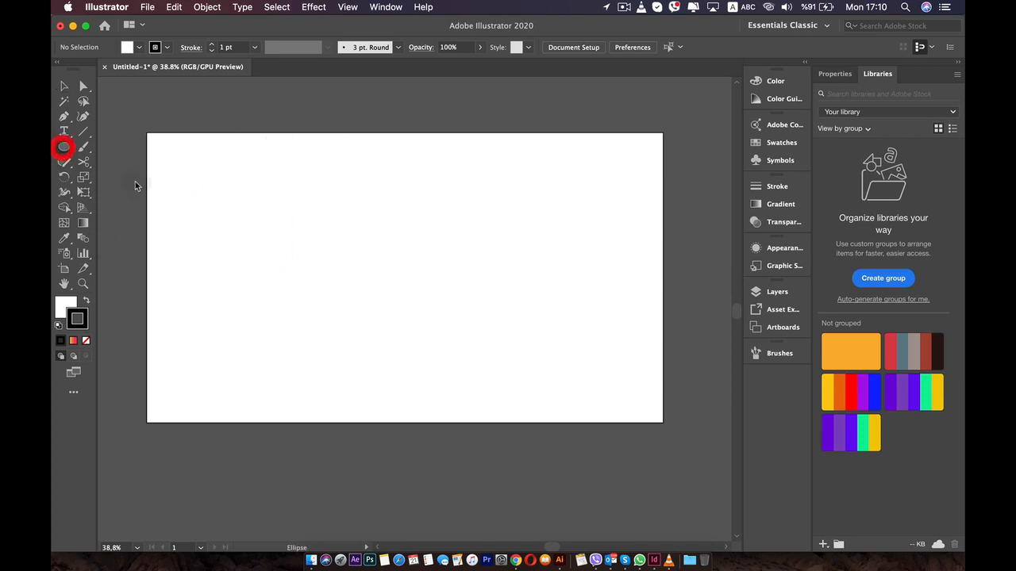
pyautogui.moveTo(373, 235); pyautogui.dragTo(466, 338)
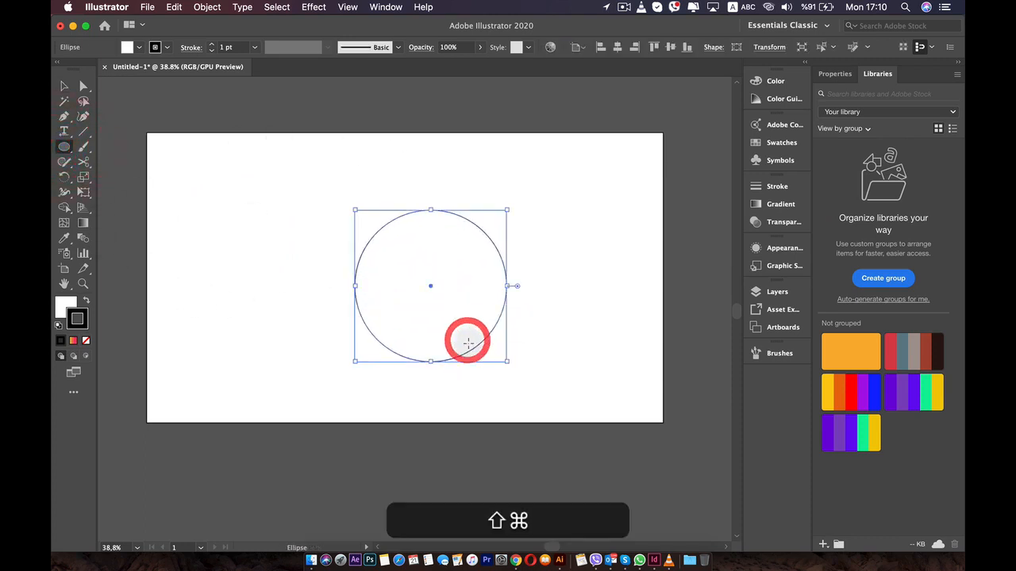
pyautogui.press('v')
pyautogui.moveTo(437, 246); pyautogui.dragTo(414, 229)
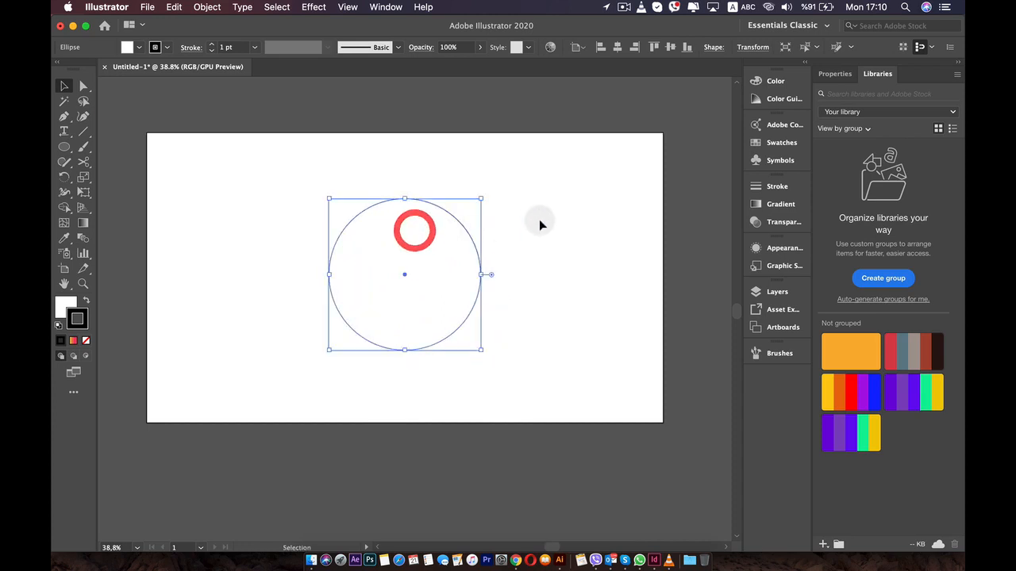
pyautogui.click(539, 220)
pyautogui.click(444, 217)
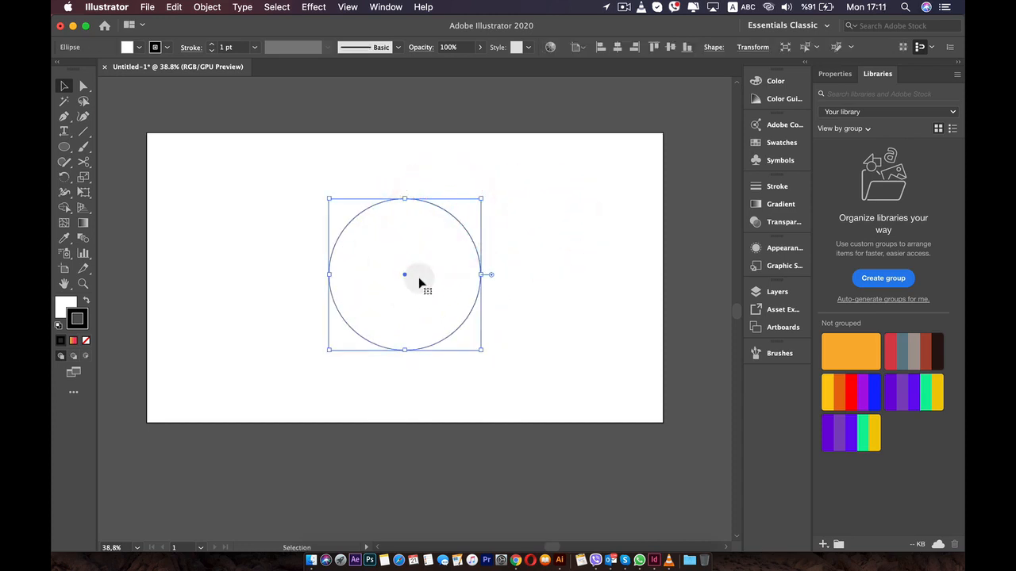
pyautogui.click(418, 278)
pyautogui.click(463, 229)
pyautogui.click(434, 284)
pyautogui.click(529, 252)
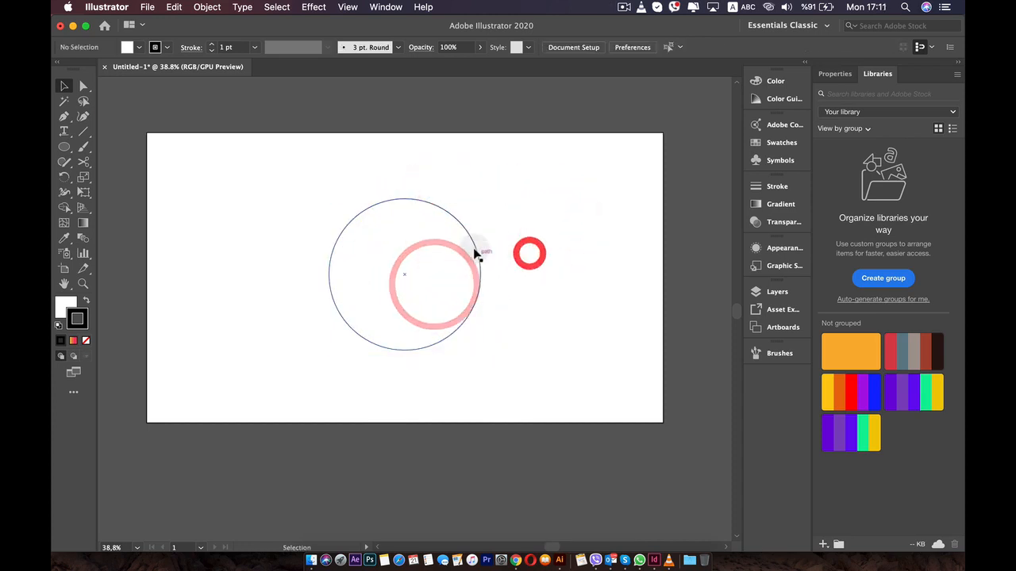
# Step: Give the circle a 12 pt red stroke
pyautogui.click(476, 247)
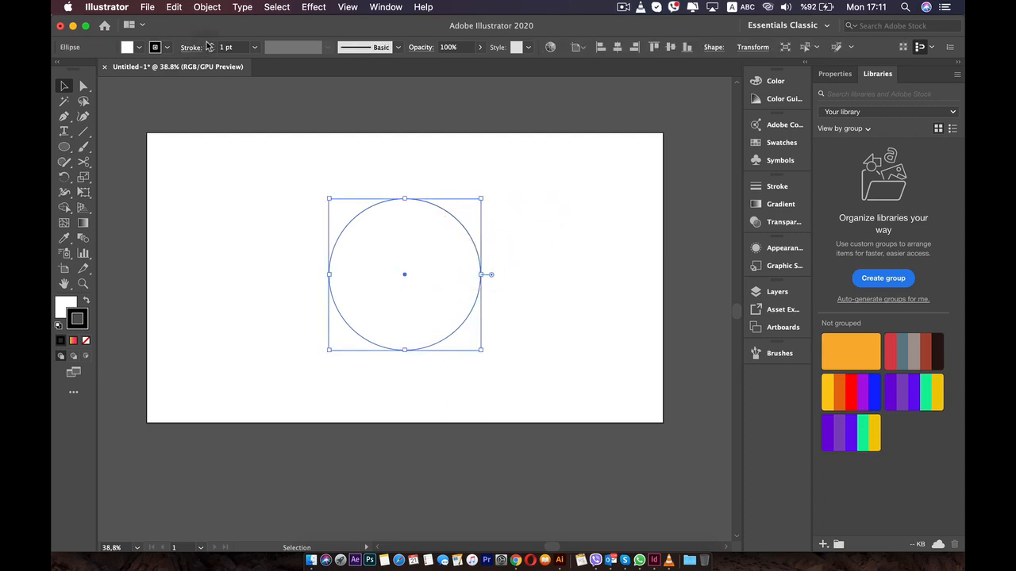
pyautogui.click(211, 44)
pyautogui.click(211, 45)
pyautogui.click(211, 44)
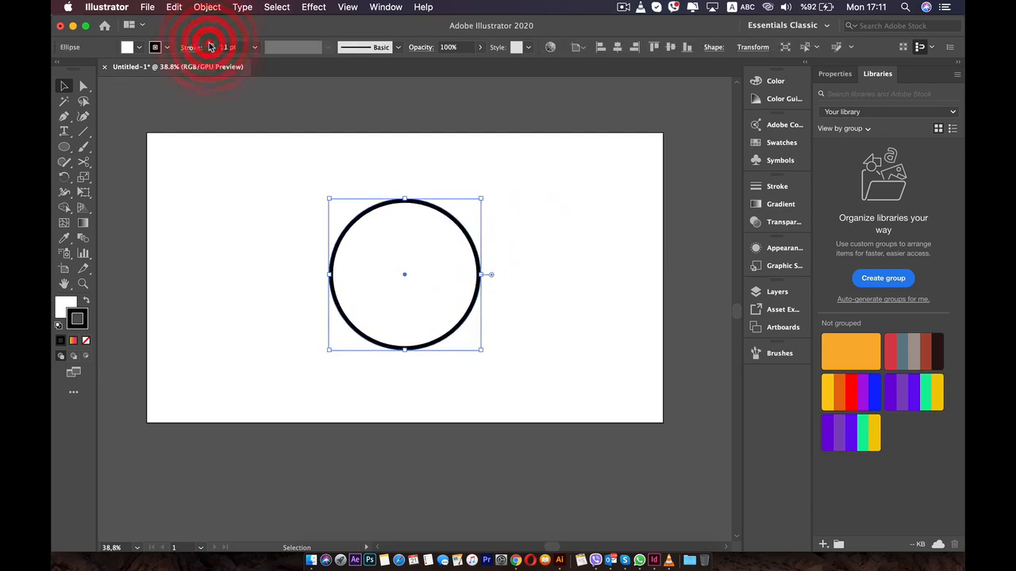
pyautogui.click(211, 44)
pyautogui.click(167, 47)
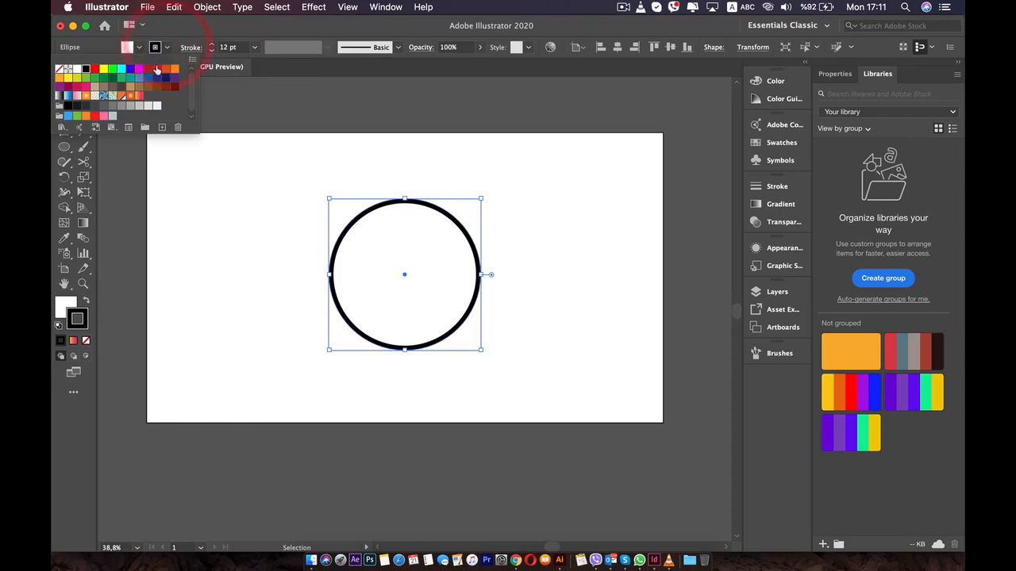
pyautogui.click(156, 70)
pyautogui.click(215, 200)
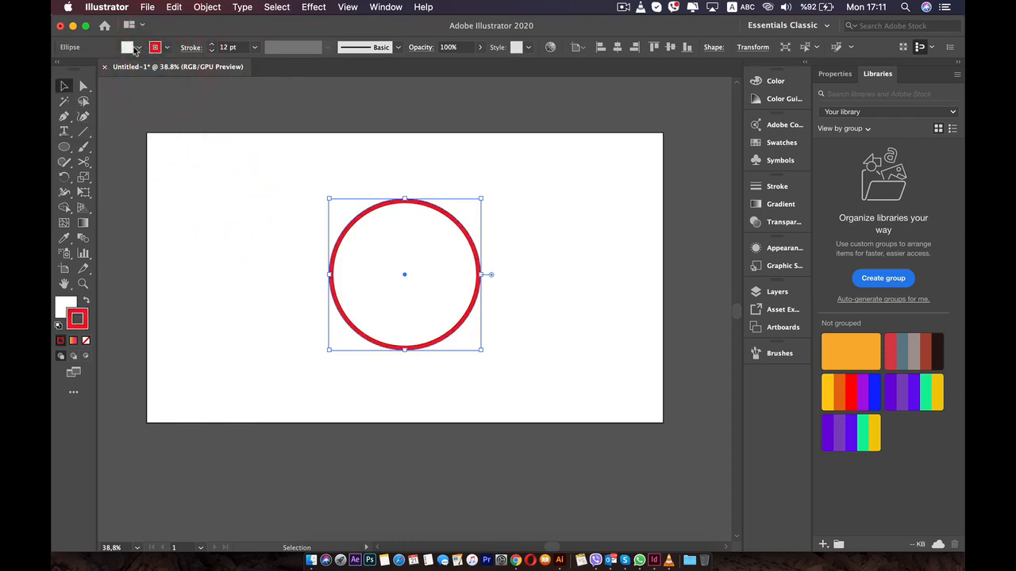
# Step: Fill the circle with light blue and deselect it
pyautogui.click(136, 47)
pyautogui.click(138, 77)
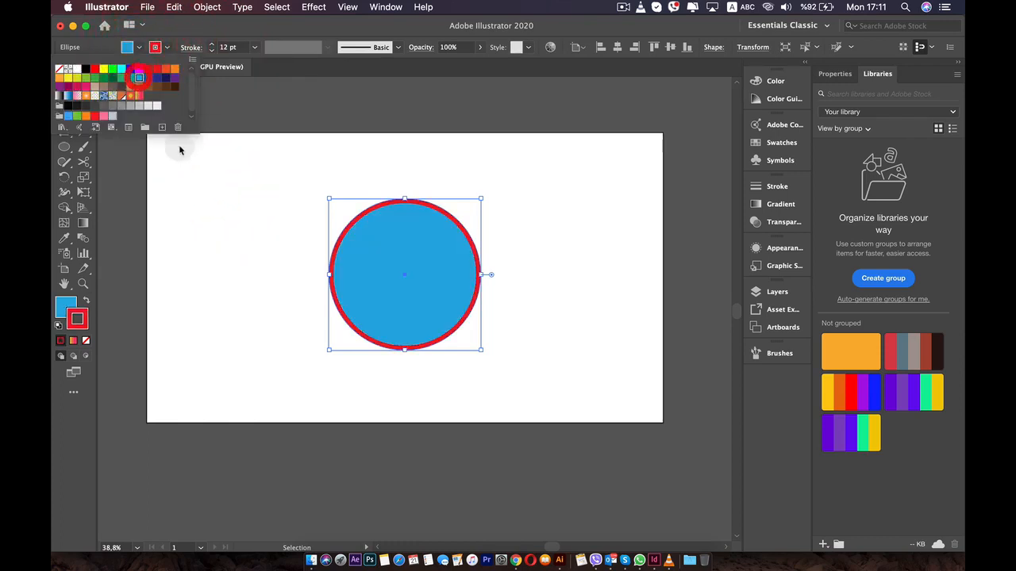
pyautogui.click(218, 201)
pyautogui.click(247, 256)
pyautogui.click(299, 315)
# Step: Select the circle and display its Appearance settings
pyautogui.press('space')
pyautogui.moveTo(304, 321); pyautogui.dragTo(352, 306)
pyautogui.scroll(2, 415, 222)
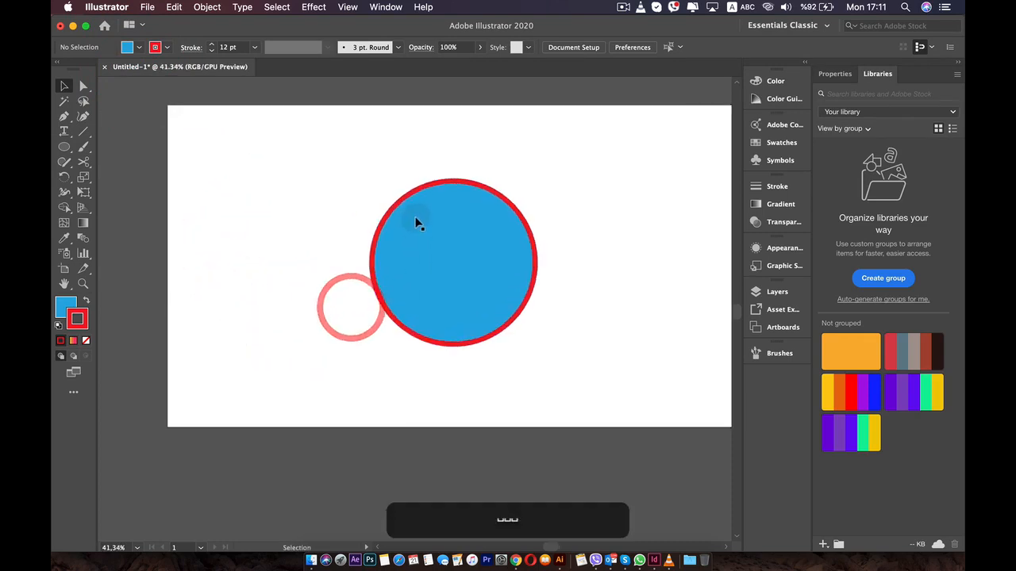
pyautogui.moveTo(415, 187); pyautogui.dragTo(390, 197)
pyautogui.click(792, 244)
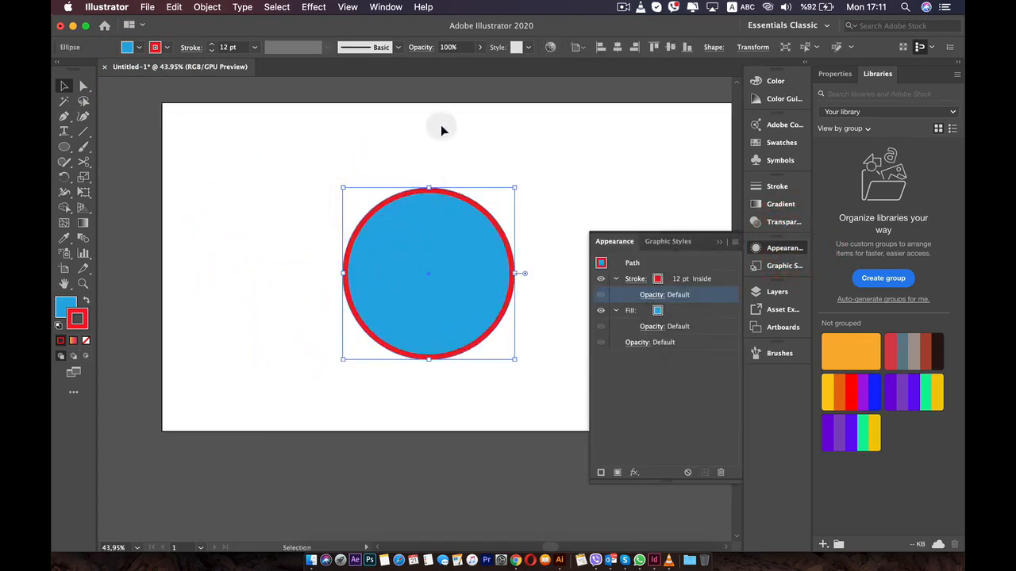
pyautogui.click(381, 7)
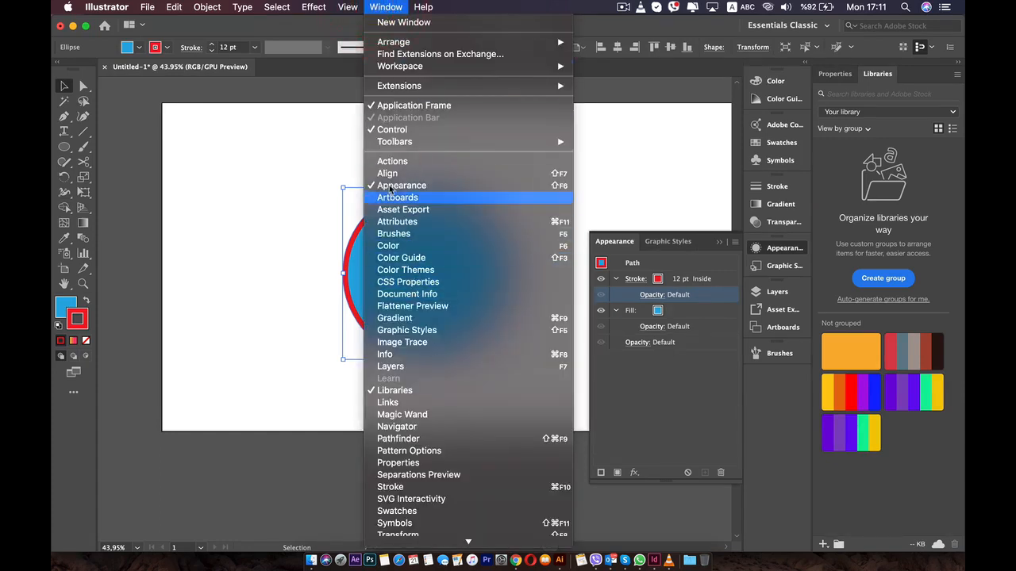
pyautogui.click(620, 183)
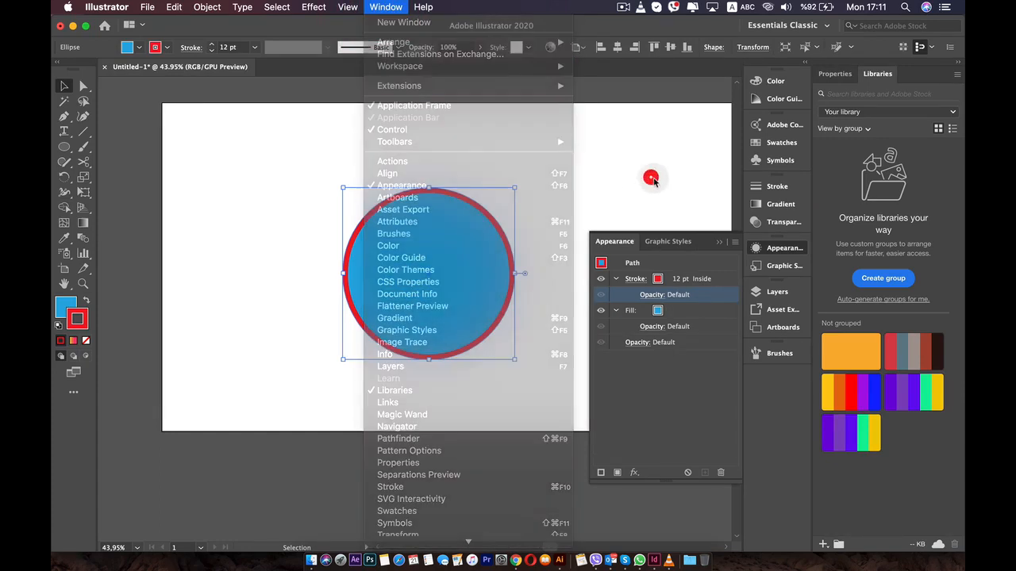
# Step: Change the circle's stroke colour to orange in its appearance attributes
pyautogui.click(662, 281)
pyautogui.click(659, 280)
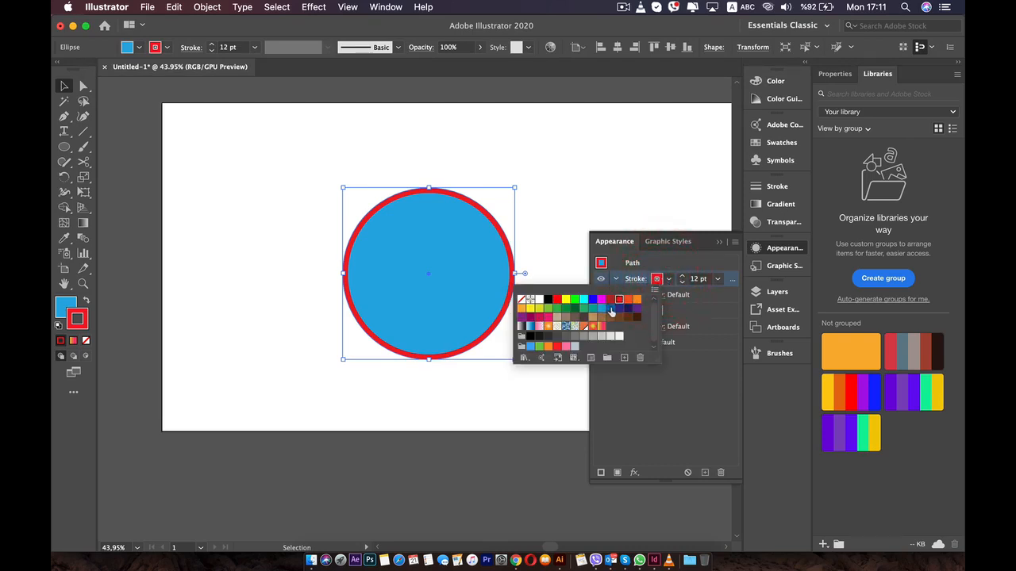
pyautogui.click(635, 300)
# Step: Change the circle's fill to green in its appearance attributes and deselect it
pyautogui.click(658, 310)
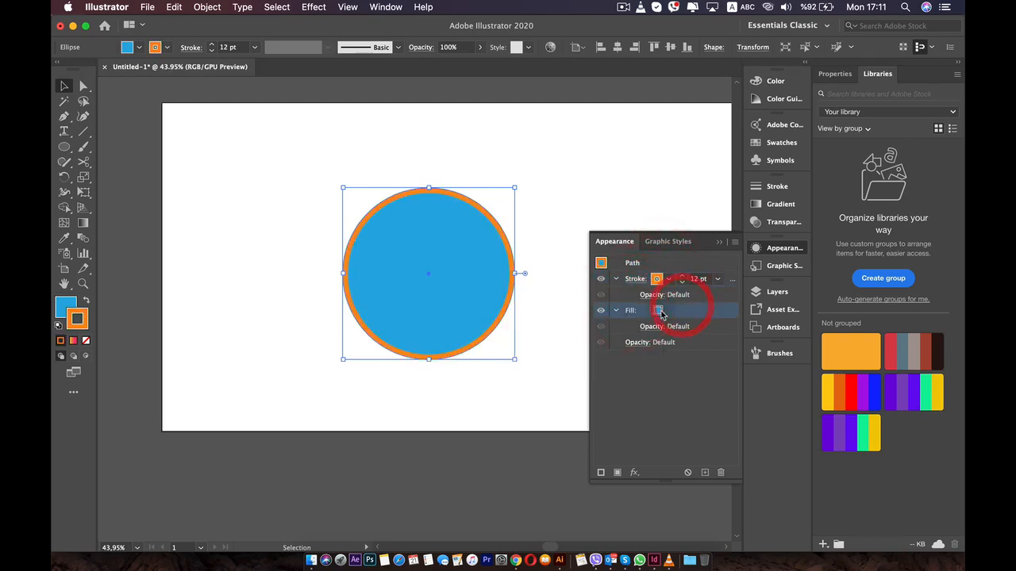
pyautogui.click(659, 312)
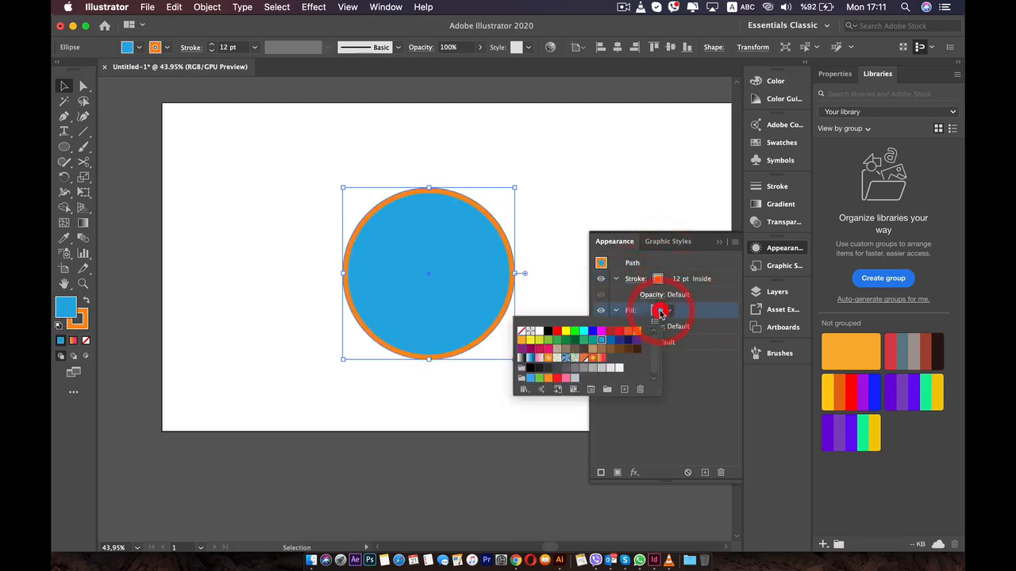
pyautogui.click(549, 341)
pyautogui.click(580, 195)
pyautogui.click(580, 195)
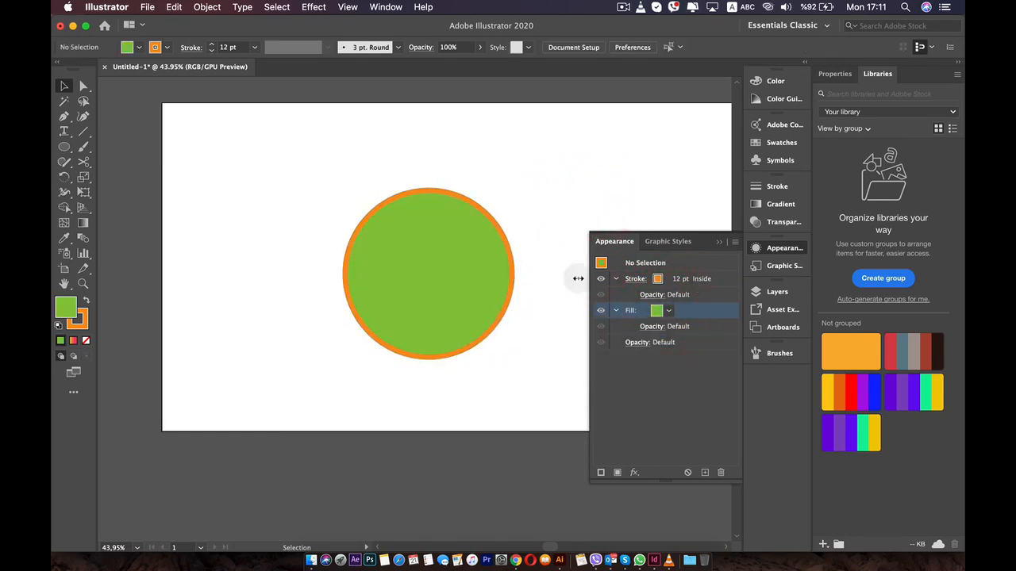
# Step: Try to change the stroke colour to red with nothing selected, and check the circle
pyautogui.scroll(2, 517, 275)
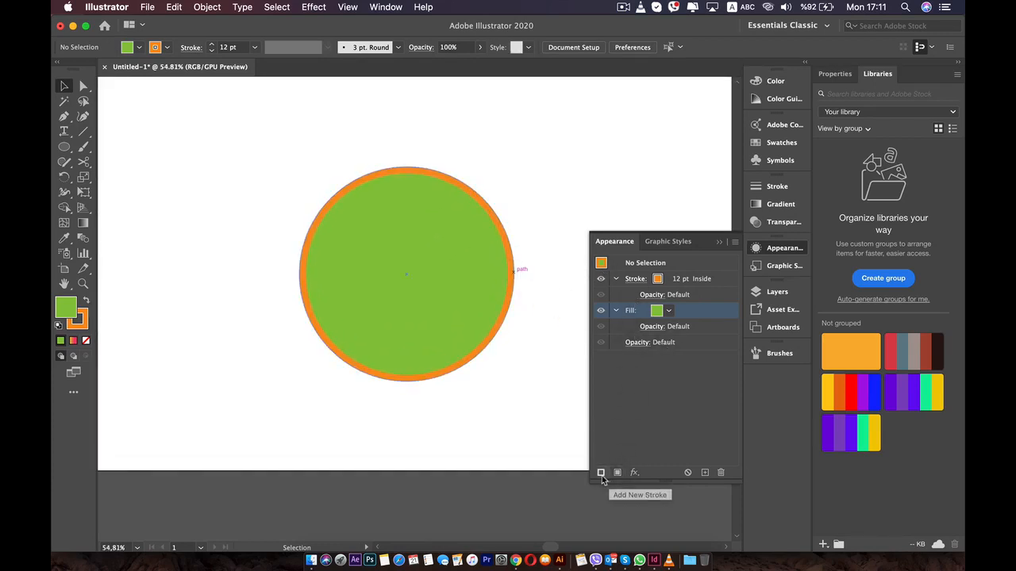
pyautogui.click(657, 279)
pyautogui.click(667, 277)
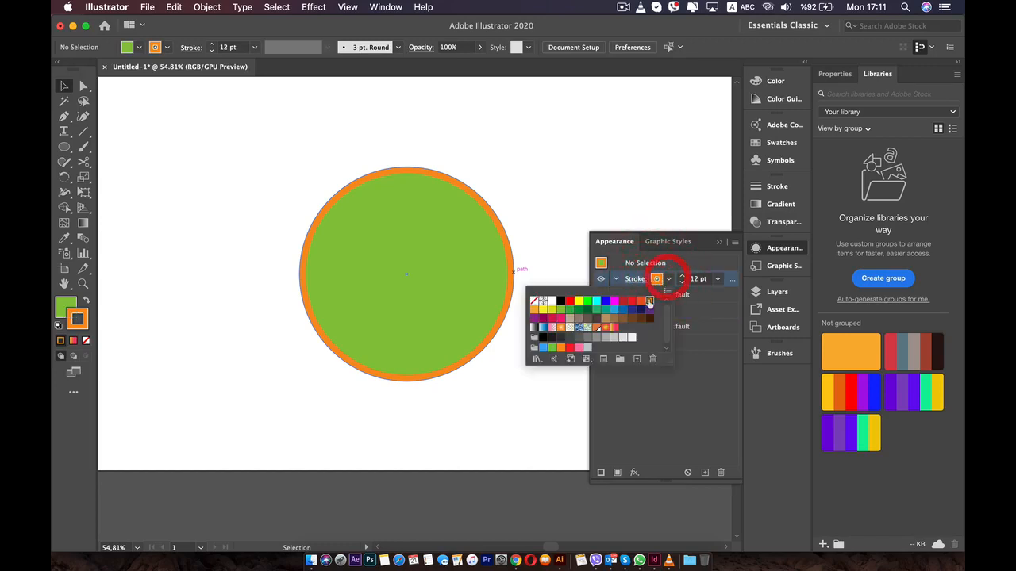
pyautogui.click(640, 302)
pyautogui.click(690, 390)
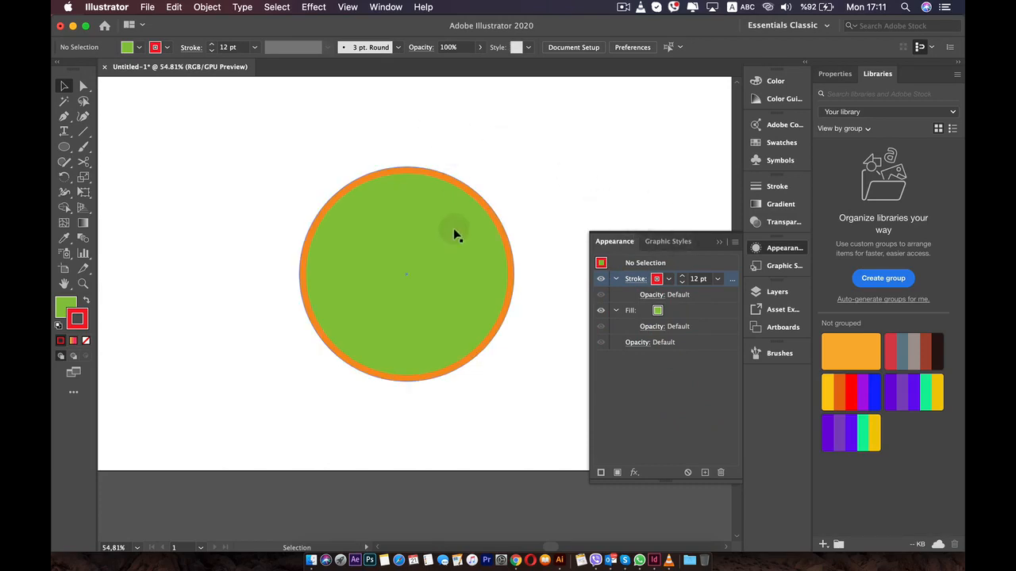
pyautogui.click(462, 202)
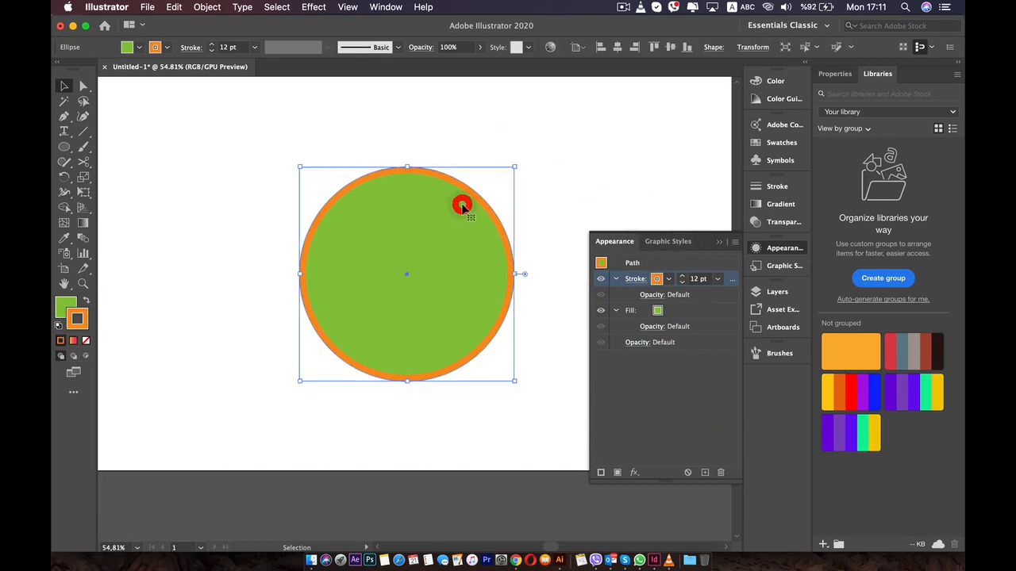
pyautogui.click(566, 161)
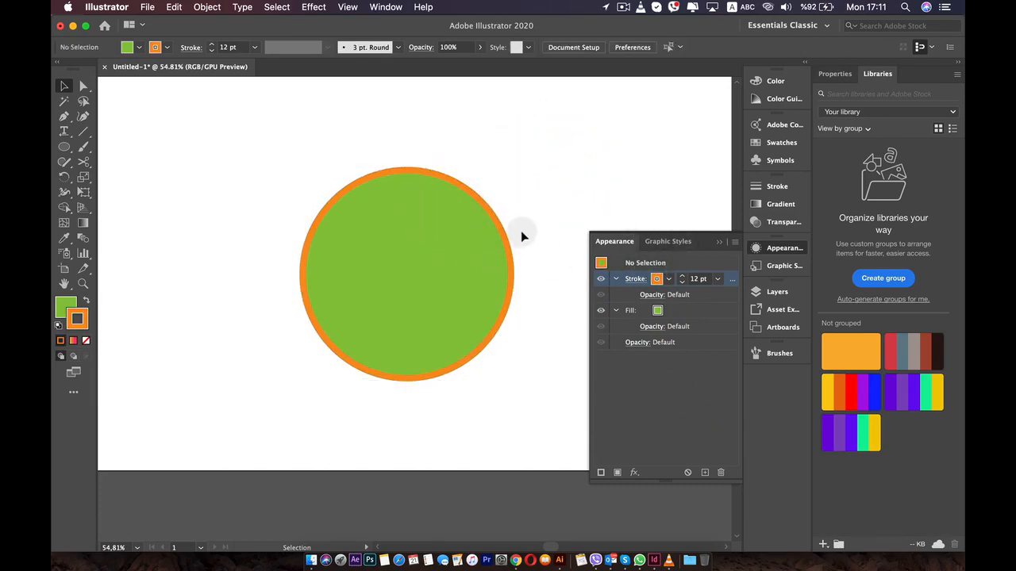
# Step: Select the circle and change its stroke colour to red in its appearance attributes
pyautogui.click(482, 235)
pyautogui.click(669, 278)
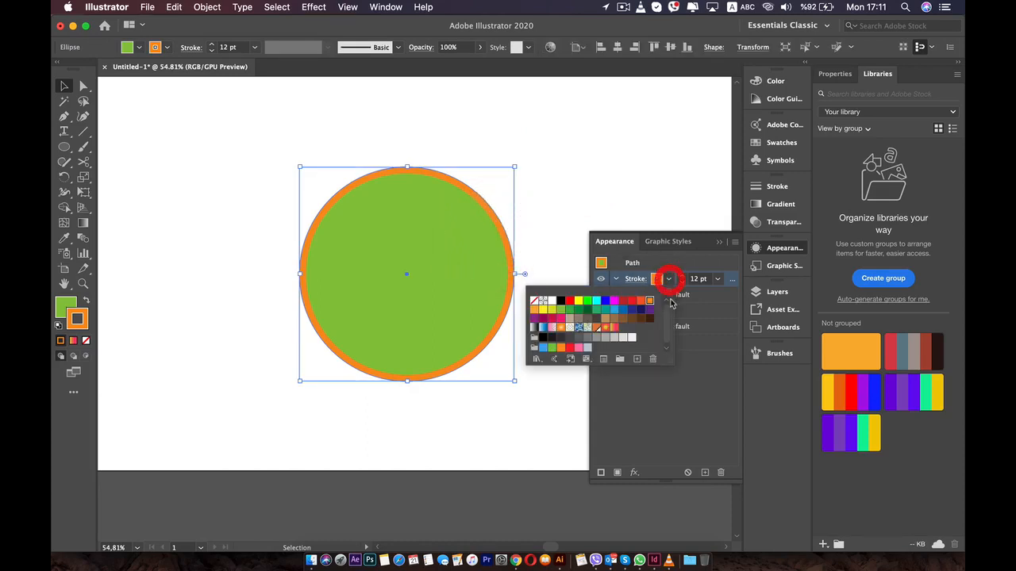
pyautogui.click(631, 300)
pyautogui.click(644, 176)
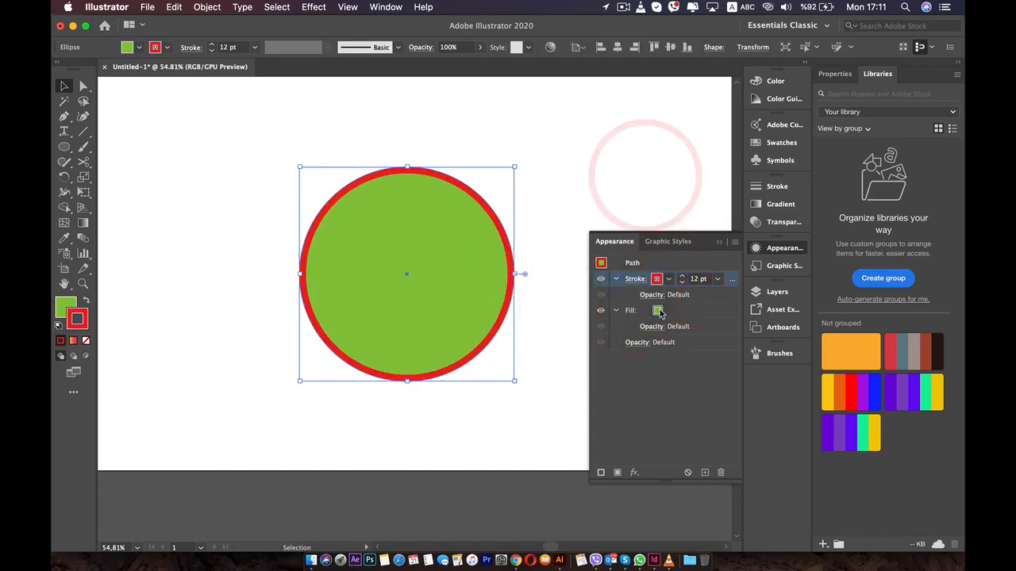
# Step: Add a second stroke to the circle's appearance and colour the lower stroke black
pyautogui.click(600, 473)
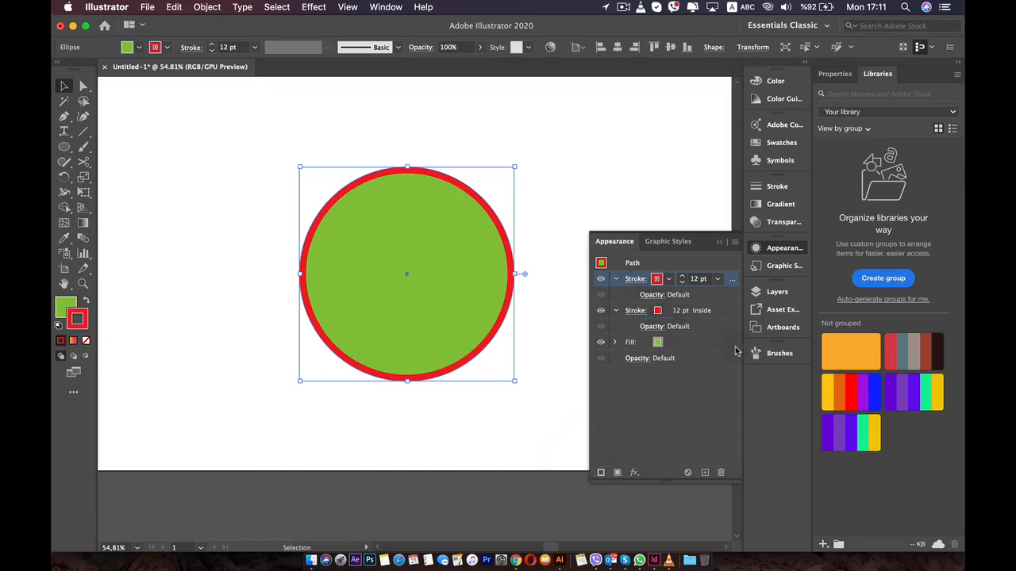
pyautogui.click(692, 437)
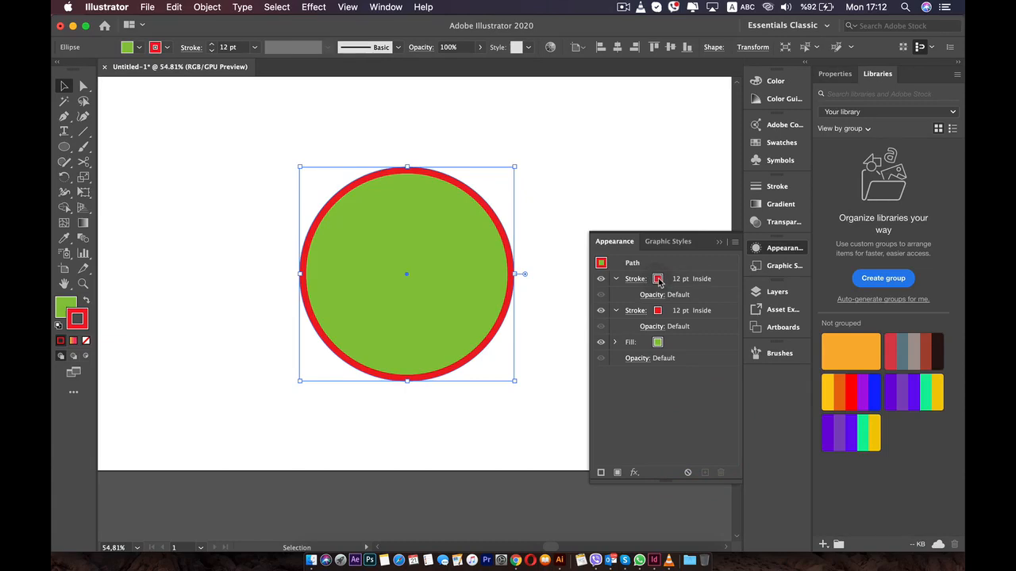
pyautogui.click(658, 313)
pyautogui.click(668, 311)
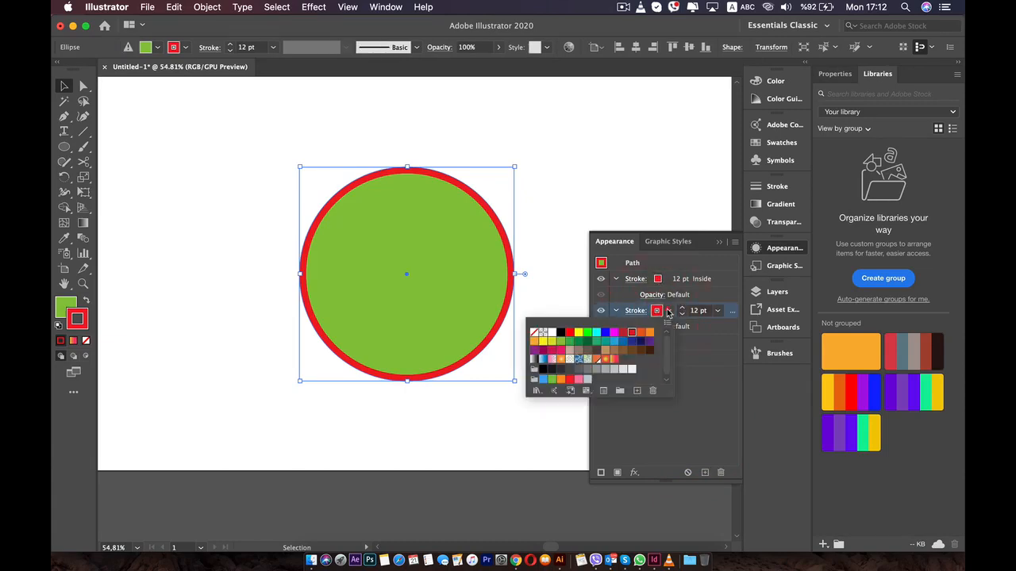
pyautogui.click(561, 333)
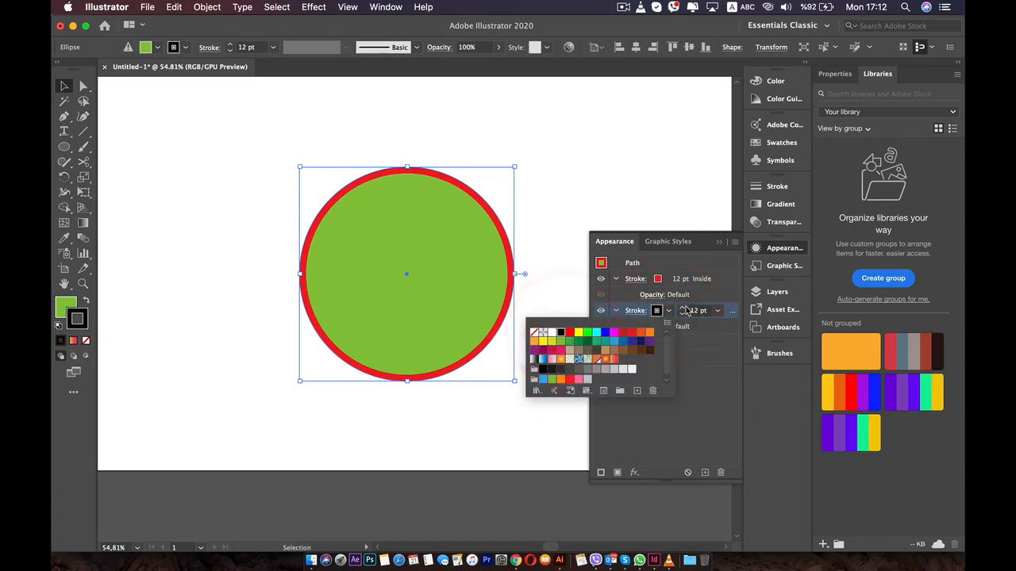
# Step: Set the weight of the black stroke to 25 pt
pyautogui.click(681, 308)
pyautogui.click(680, 308)
pyautogui.click(681, 308)
pyautogui.click(681, 308)
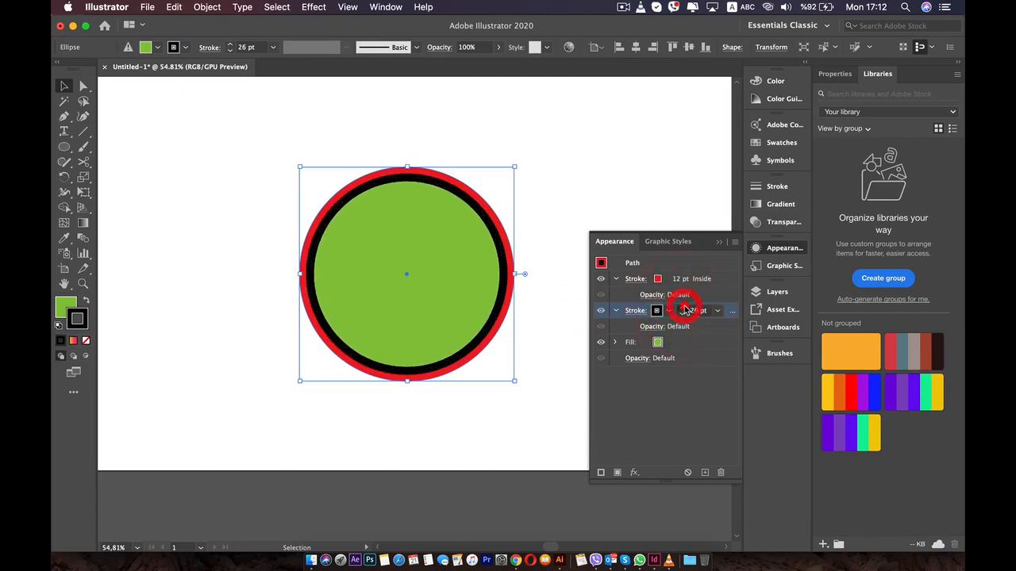
pyautogui.click(681, 308)
pyautogui.click(682, 308)
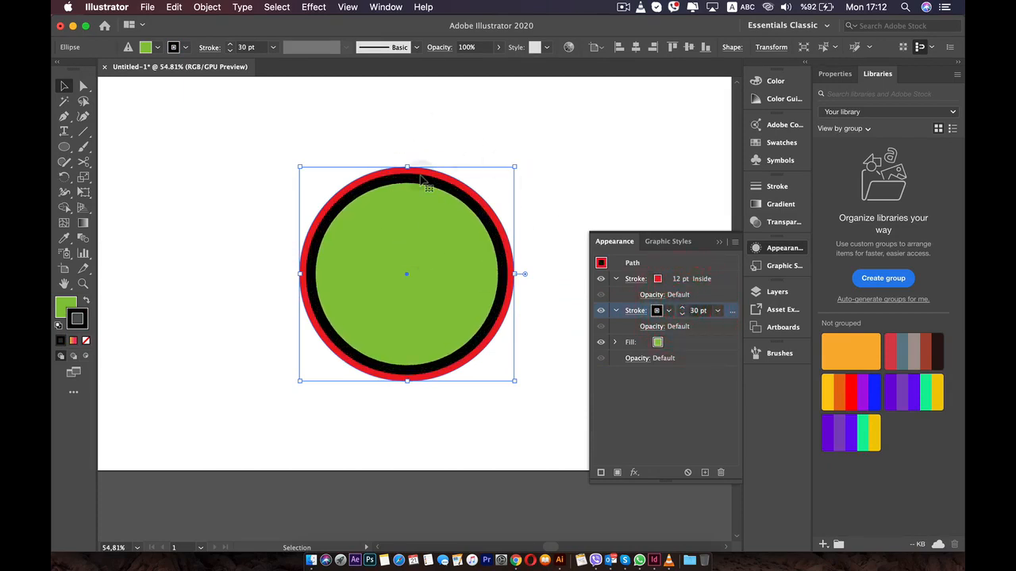
pyautogui.click(681, 313)
pyautogui.click(682, 313)
pyautogui.click(682, 313)
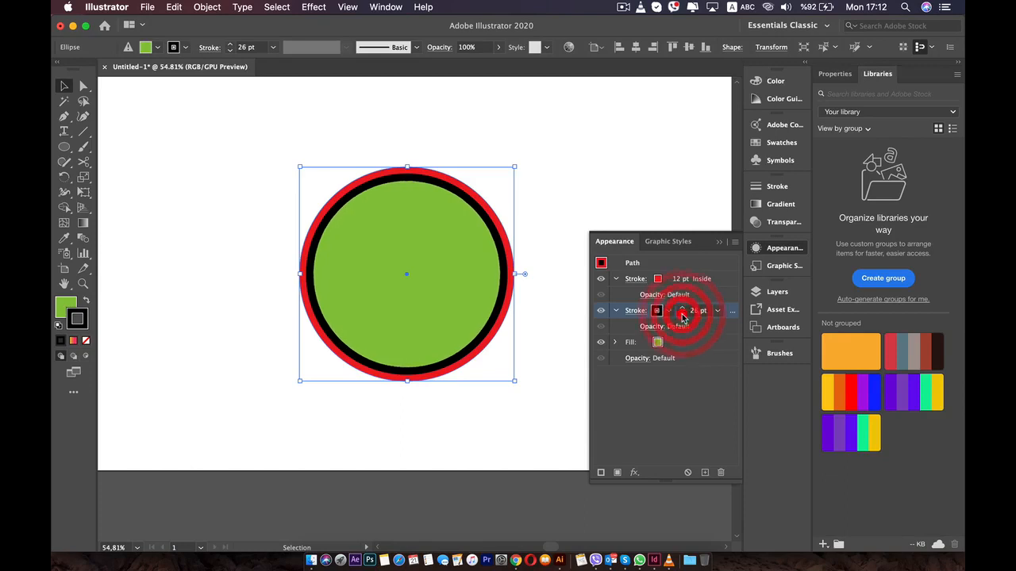
pyautogui.click(682, 313)
pyautogui.click(682, 313)
# Step: Align the black stroke to the centre of the circle's path
pyautogui.click(630, 310)
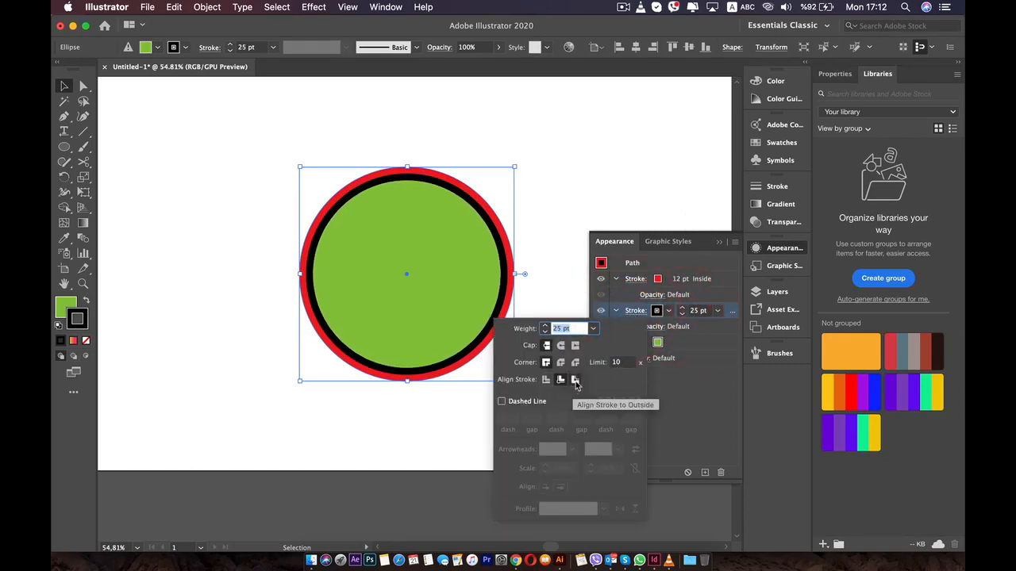
pyautogui.click(546, 380)
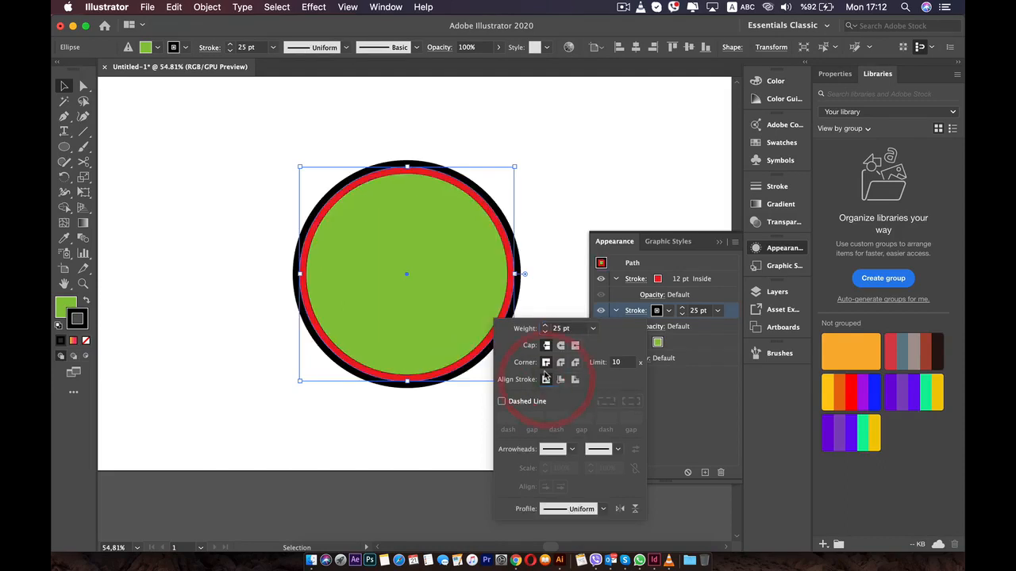
pyautogui.click(700, 404)
# Step: Align the circle's 12 pt red stroke to the centre of its path
pyautogui.click(635, 279)
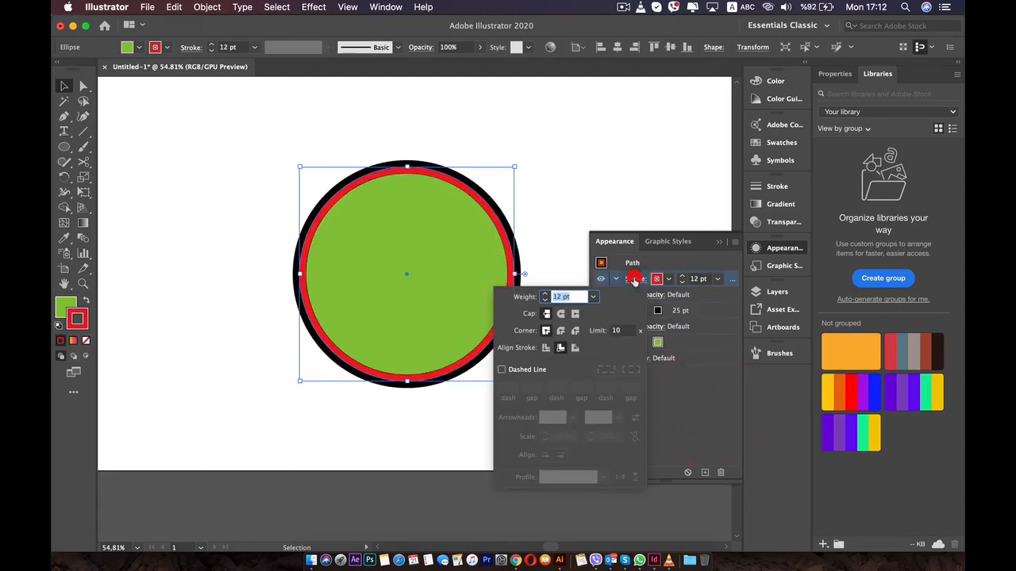
pyautogui.click(545, 349)
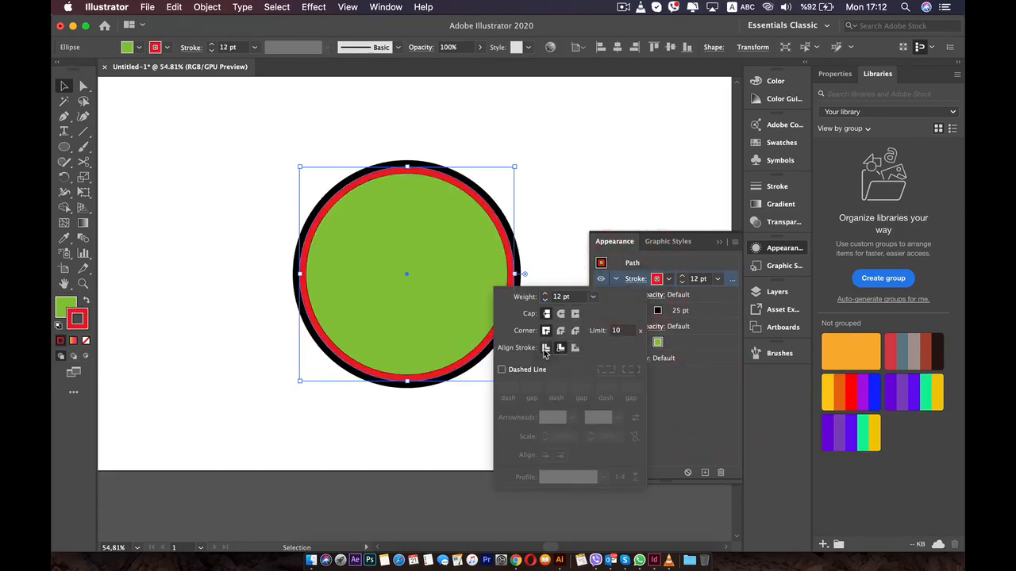
pyautogui.click(703, 395)
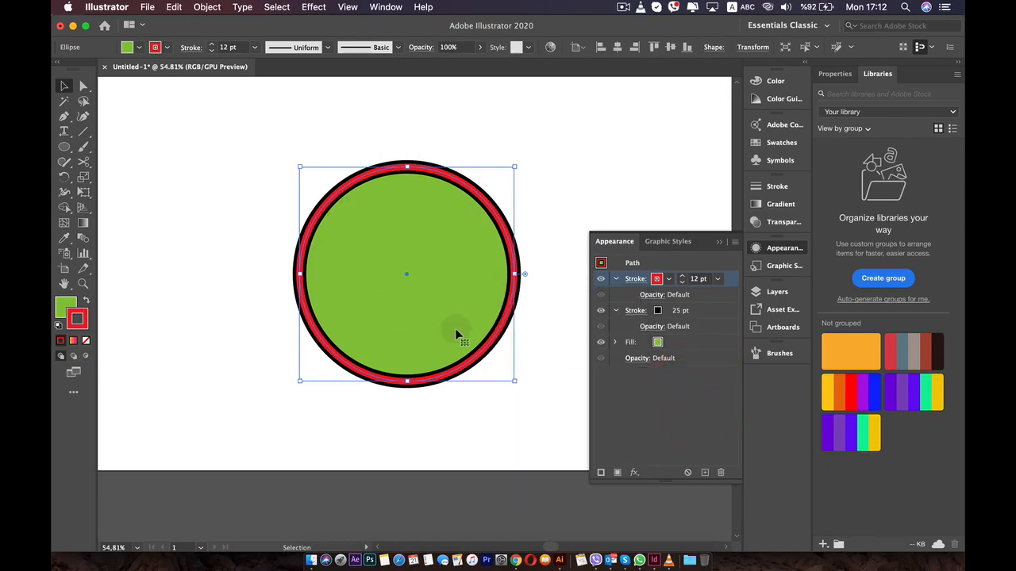
# Step: Increase the weight of the circle's black stroke to 30 pt
pyautogui.click(679, 311)
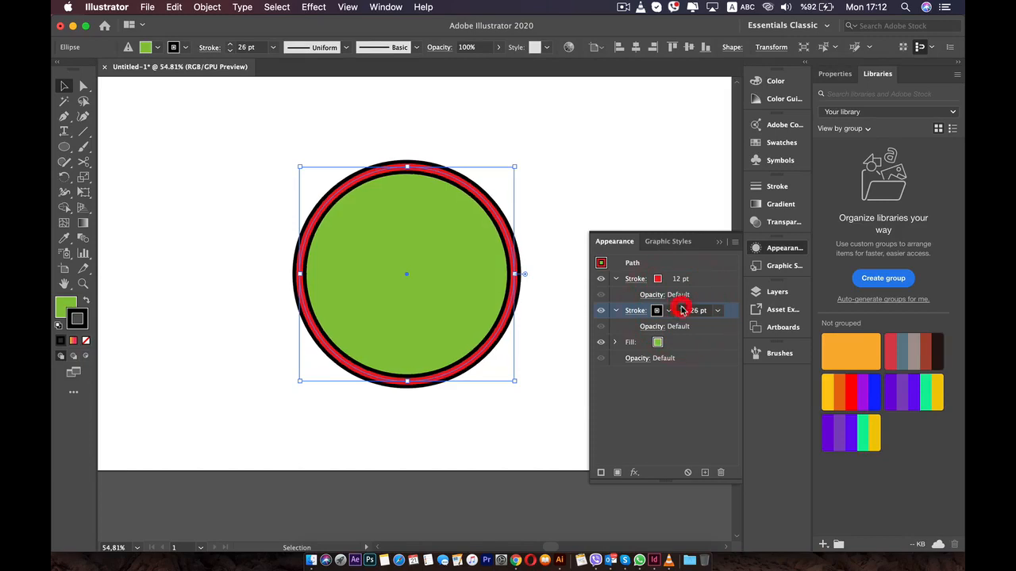
pyautogui.click(681, 309)
pyautogui.click(681, 309)
pyautogui.click(682, 308)
pyautogui.click(682, 308)
pyautogui.click(682, 308)
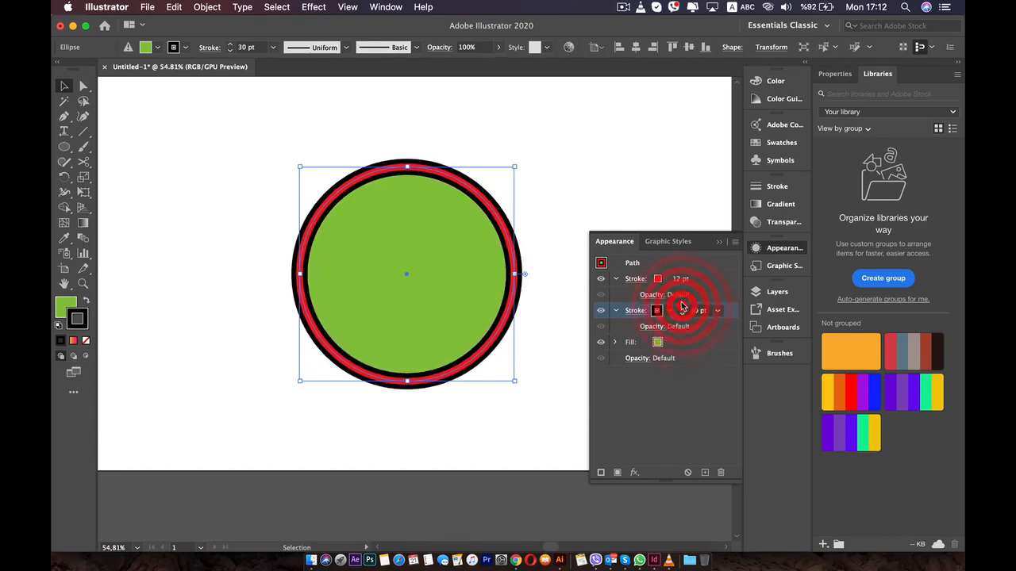
# Step: Recolour the circle's 12 pt red stroke yellow
pyautogui.click(657, 279)
pyautogui.click(657, 279)
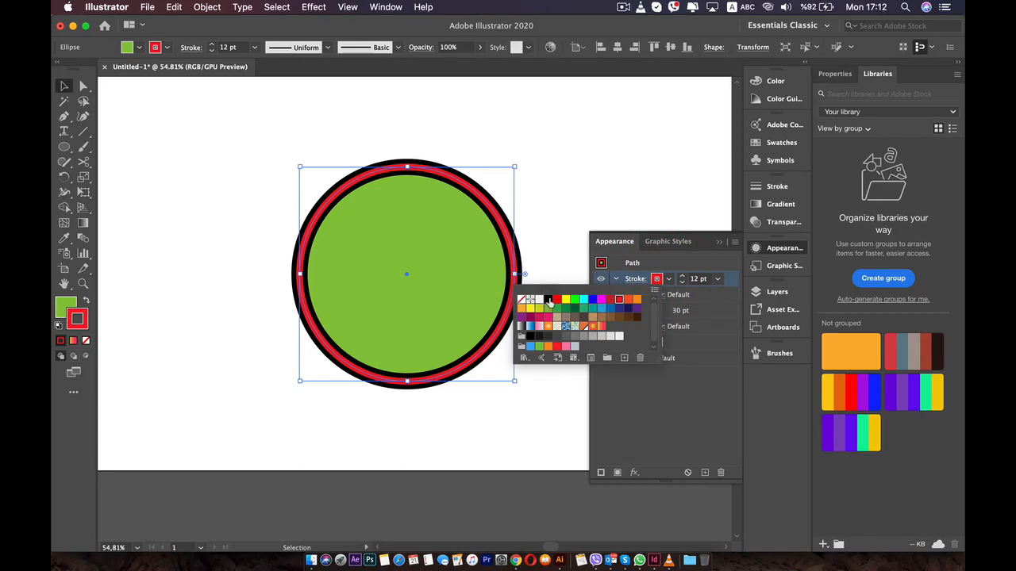
pyautogui.click(565, 299)
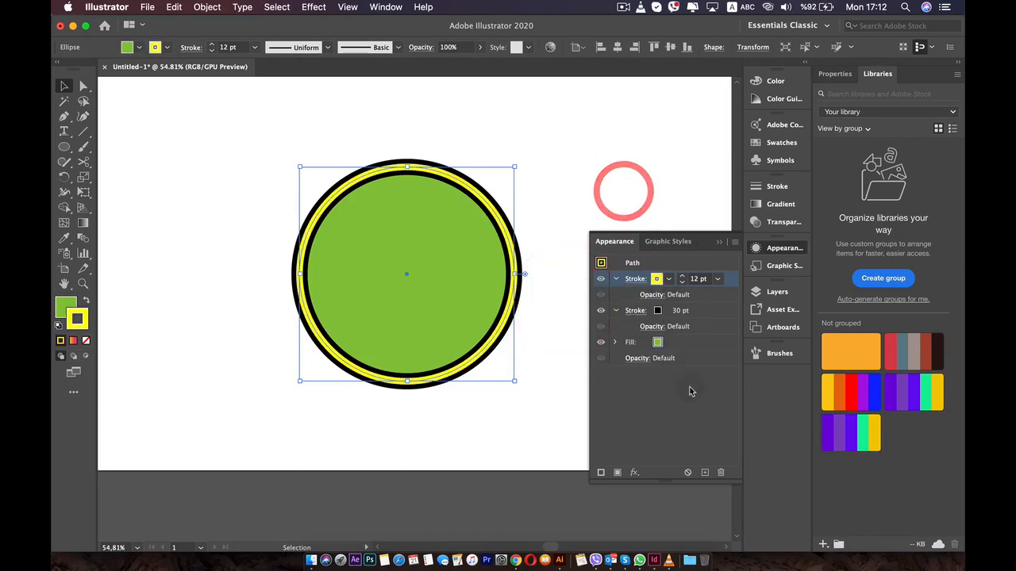
pyautogui.click(676, 439)
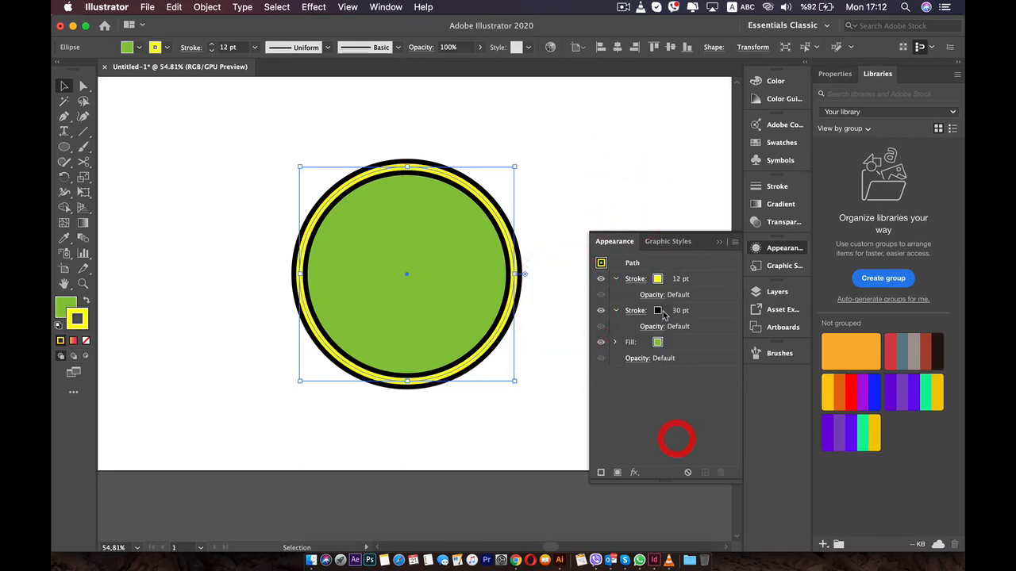
# Step: Add a third stroke to the circle's appearance and set its weight to 34 pt
pyautogui.click(601, 473)
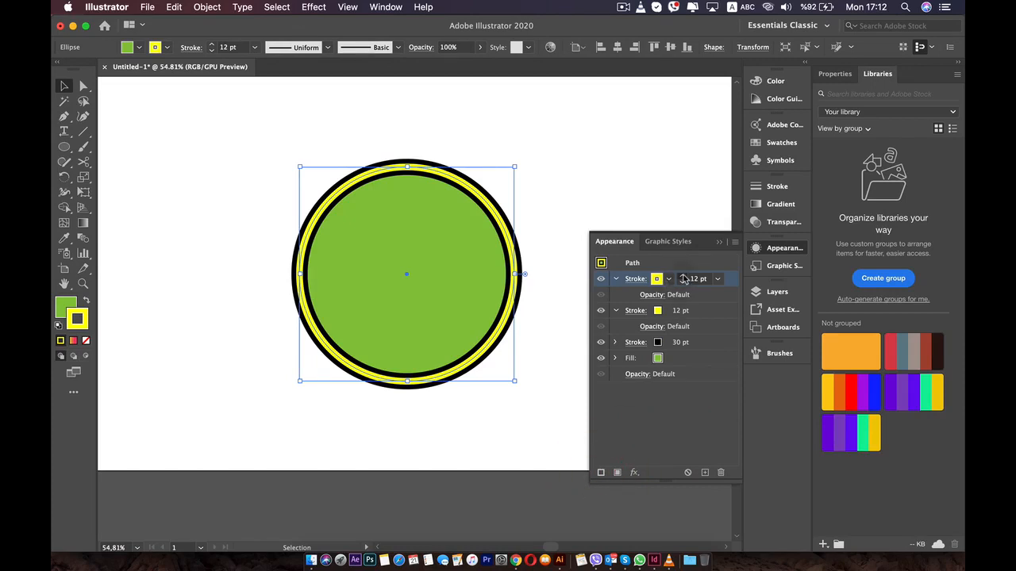
pyautogui.click(683, 276)
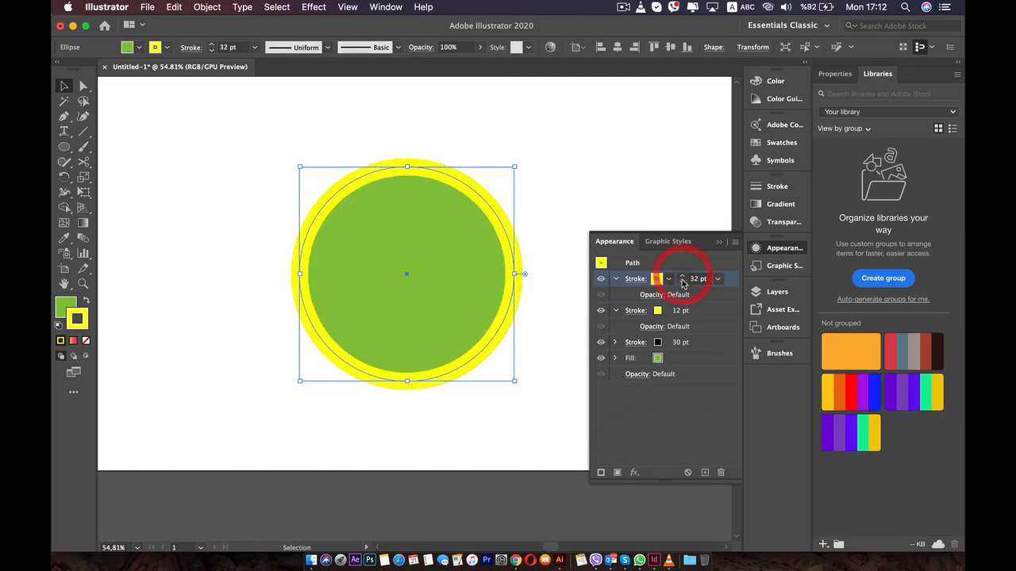
pyautogui.click(683, 276)
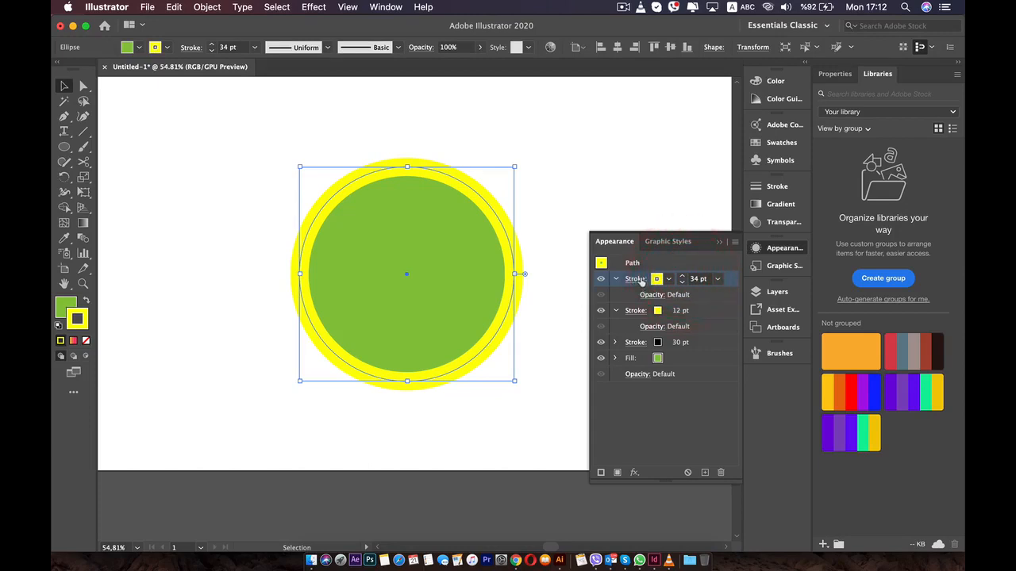
pyautogui.click(639, 280)
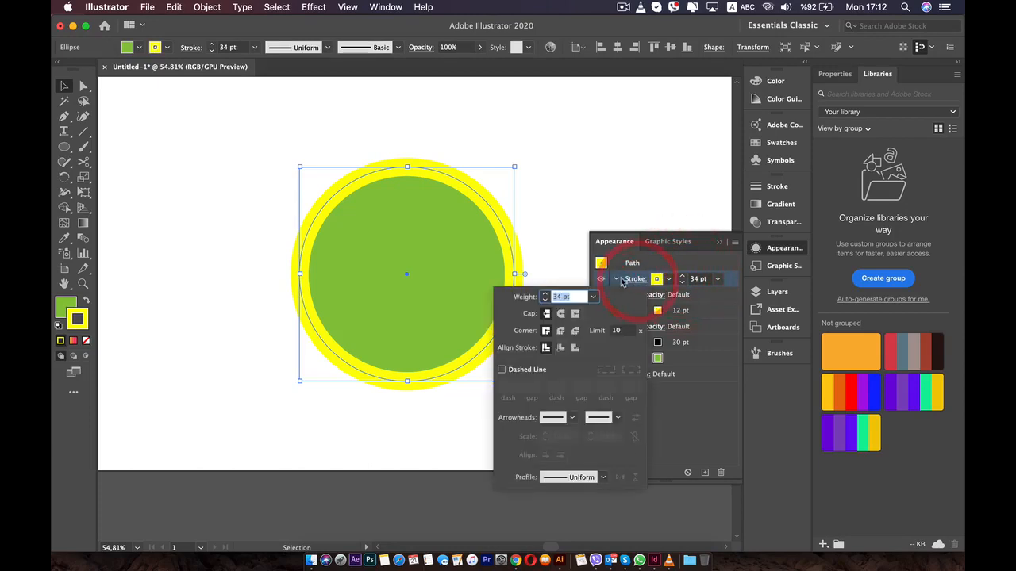
pyautogui.click(638, 279)
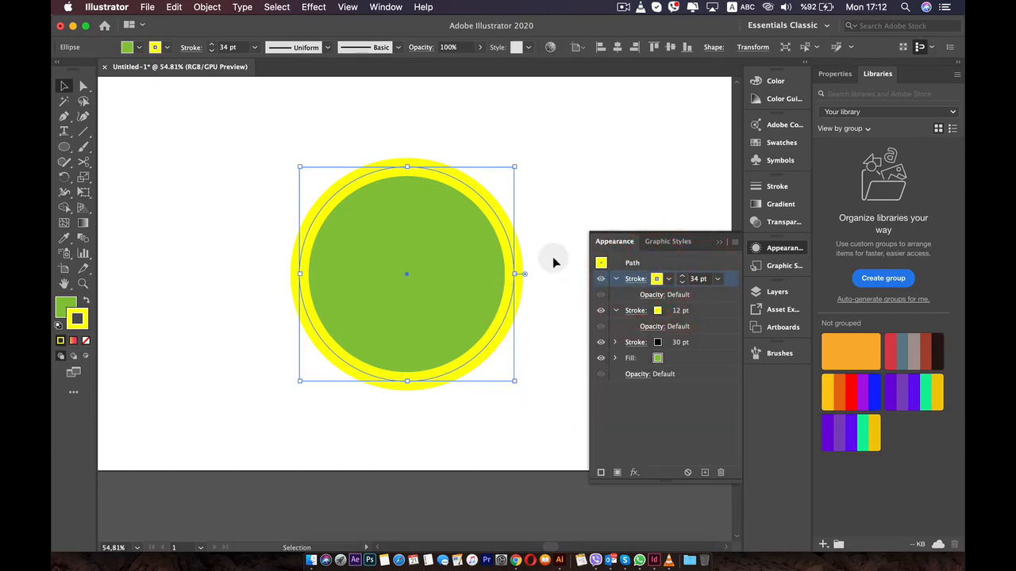
# Step: Move the 34 pt yellow stroke below the black stroke in the appearance order and recolour it light blue
pyautogui.moveTo(728, 280); pyautogui.dragTo(726, 290)
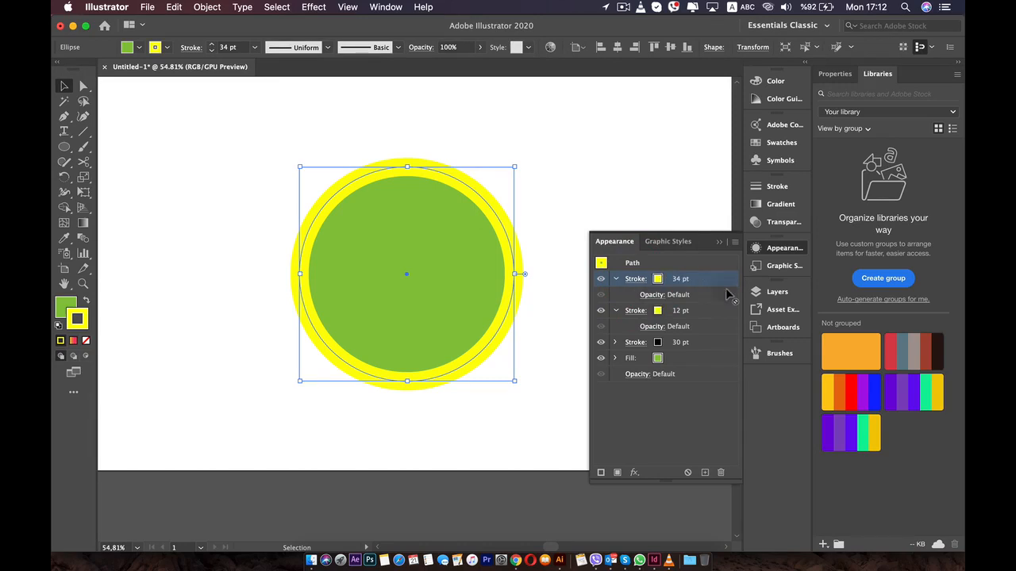
pyautogui.moveTo(719, 334); pyautogui.dragTo(709, 346)
pyautogui.click(655, 279)
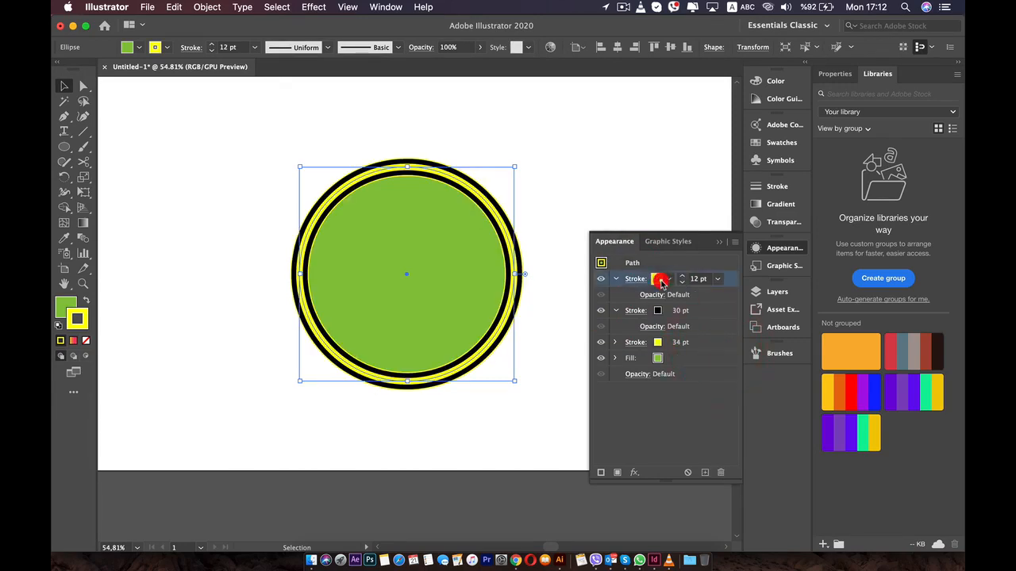
pyautogui.click(656, 342)
pyautogui.click(656, 342)
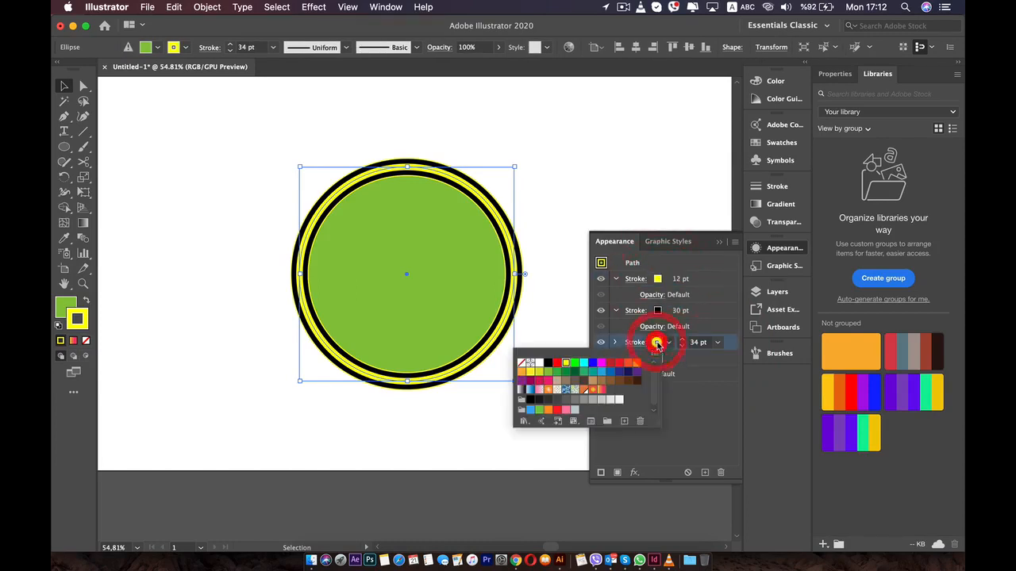
pyautogui.click(602, 372)
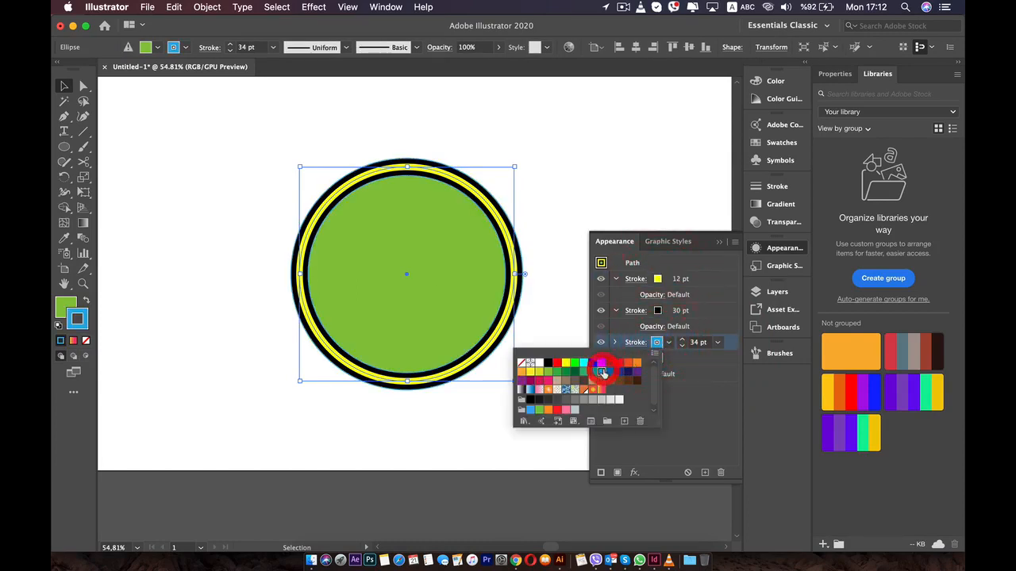
# Step: Increase the weight of the circle's light blue stroke to 47 pt
pyautogui.click(682, 340)
pyautogui.click(682, 340)
pyautogui.click(682, 339)
pyautogui.click(682, 340)
pyautogui.click(682, 339)
pyautogui.click(681, 339)
pyautogui.click(681, 340)
pyautogui.click(681, 339)
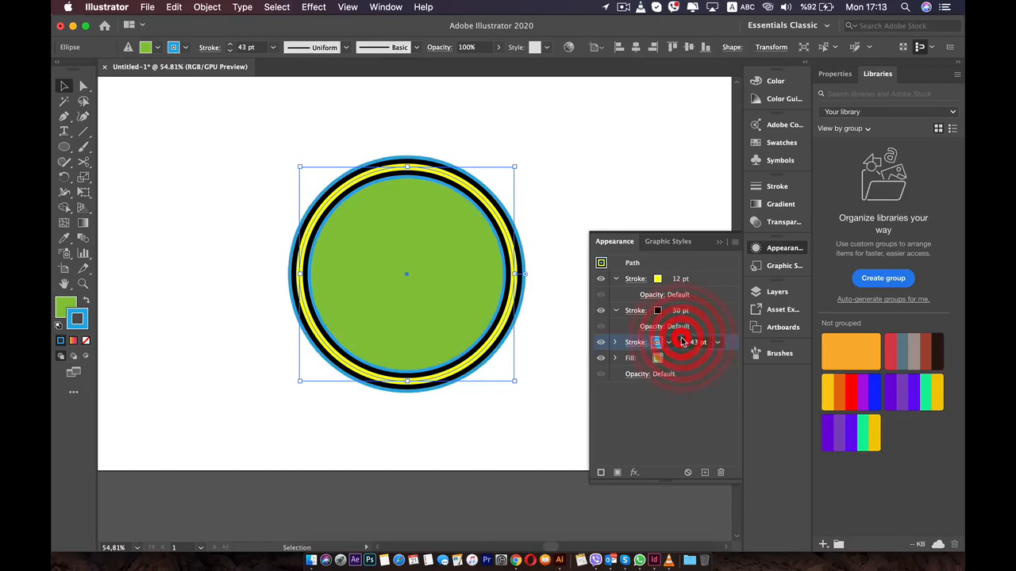
pyautogui.click(681, 340)
pyautogui.click(682, 340)
pyautogui.click(682, 340)
pyautogui.click(681, 340)
pyautogui.click(717, 441)
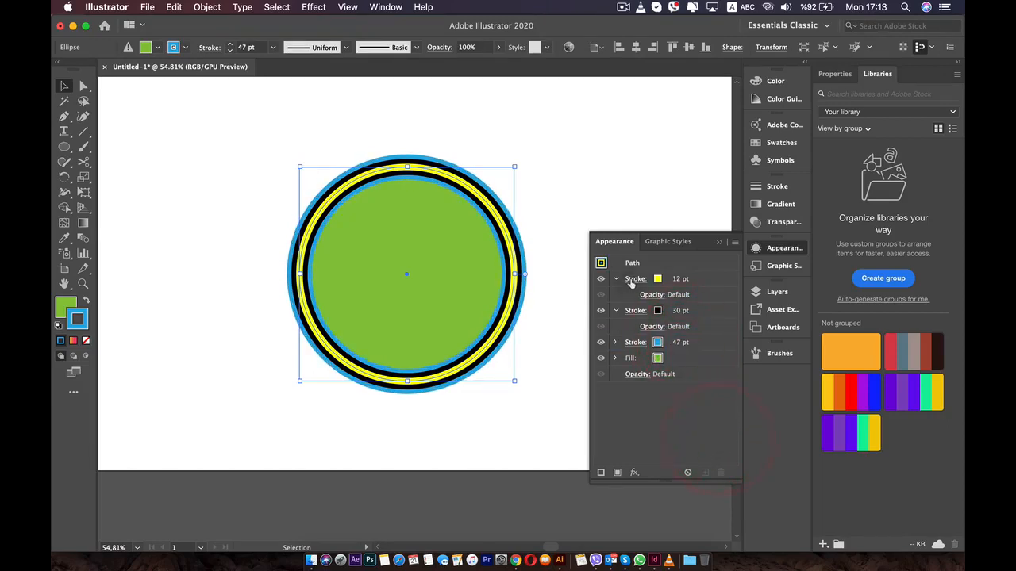
# Step: Turn the circle's yellow stroke into a dashed line with a 12 pt dash
pyautogui.click(692, 280)
pyautogui.click(640, 279)
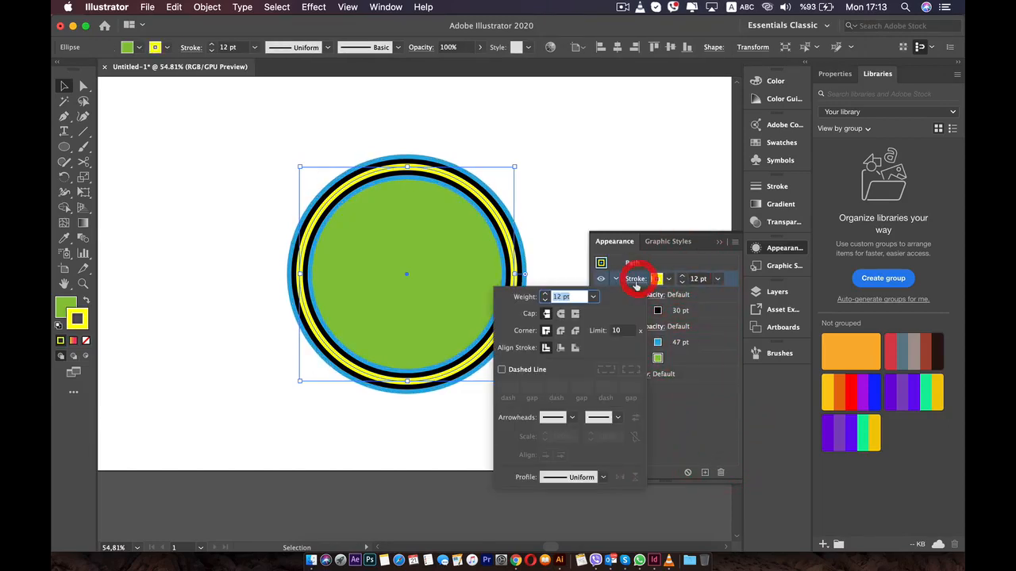
pyautogui.click(501, 370)
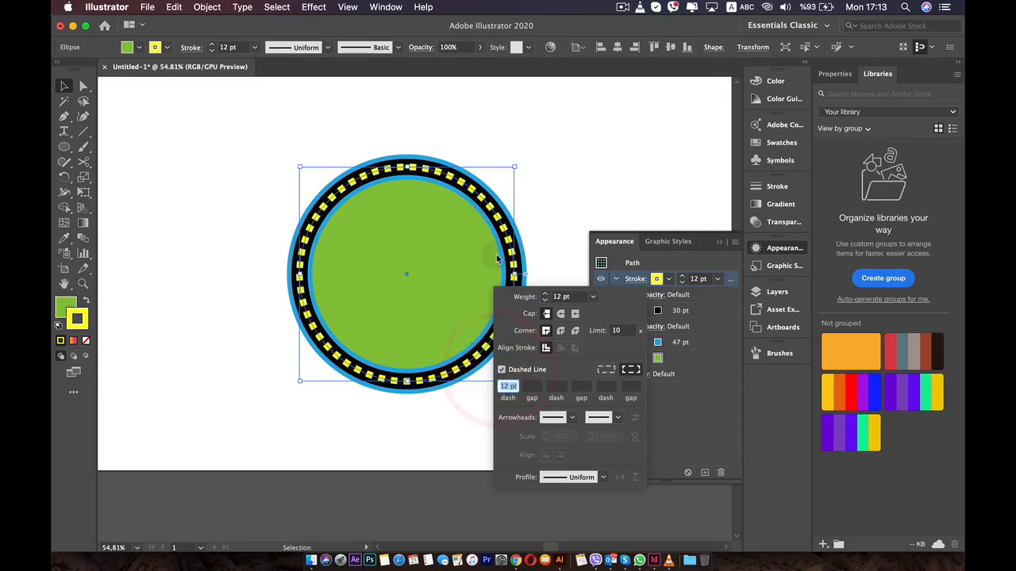
# Step: Recolour the dashed stroke, trying pink first and settling on orange
pyautogui.click(658, 280)
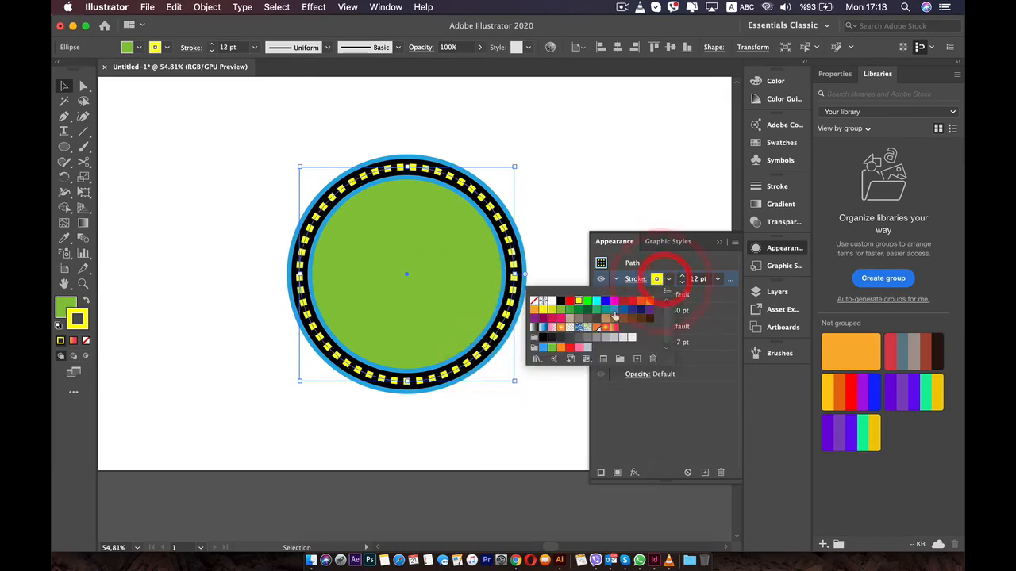
pyautogui.click(576, 348)
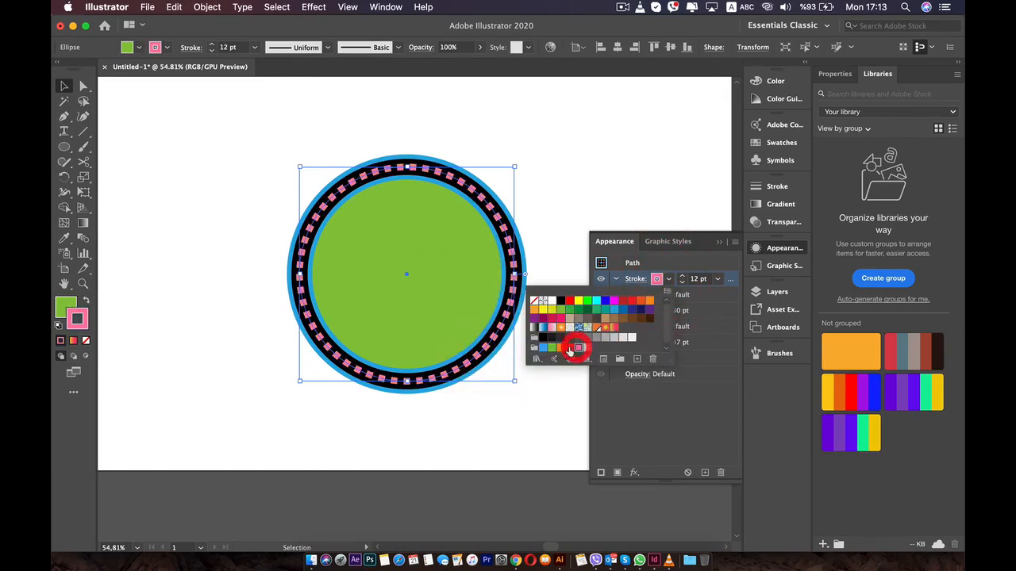
pyautogui.click(560, 348)
pyautogui.click(592, 193)
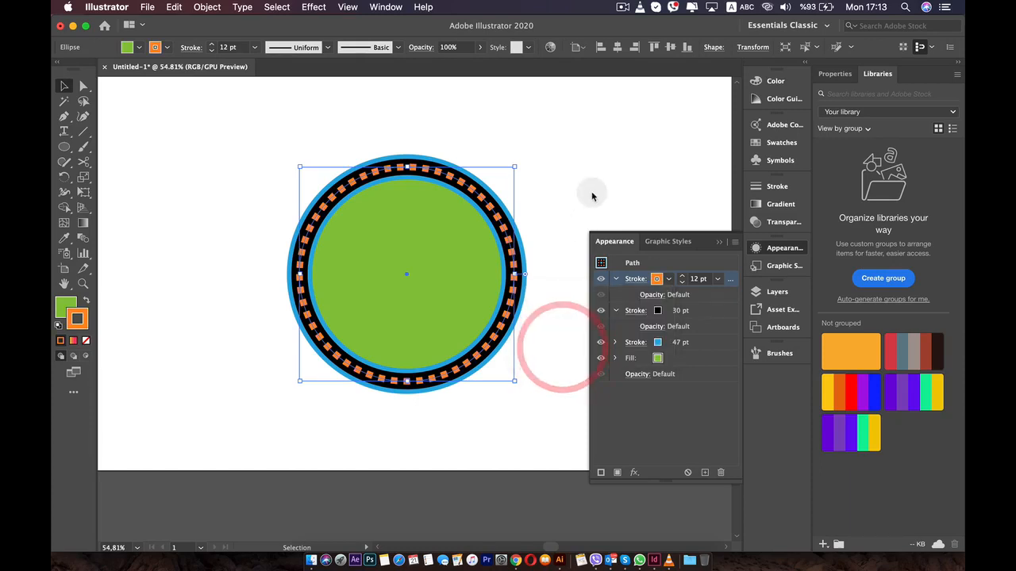
# Step: Change the circle's green fill to orange-red
pyautogui.click(676, 358)
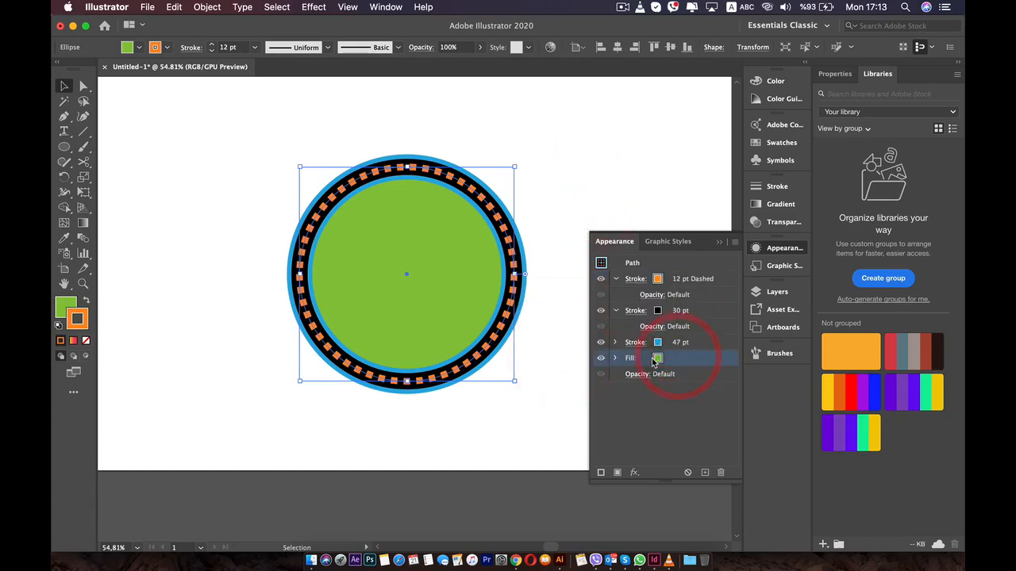
pyautogui.click(666, 361)
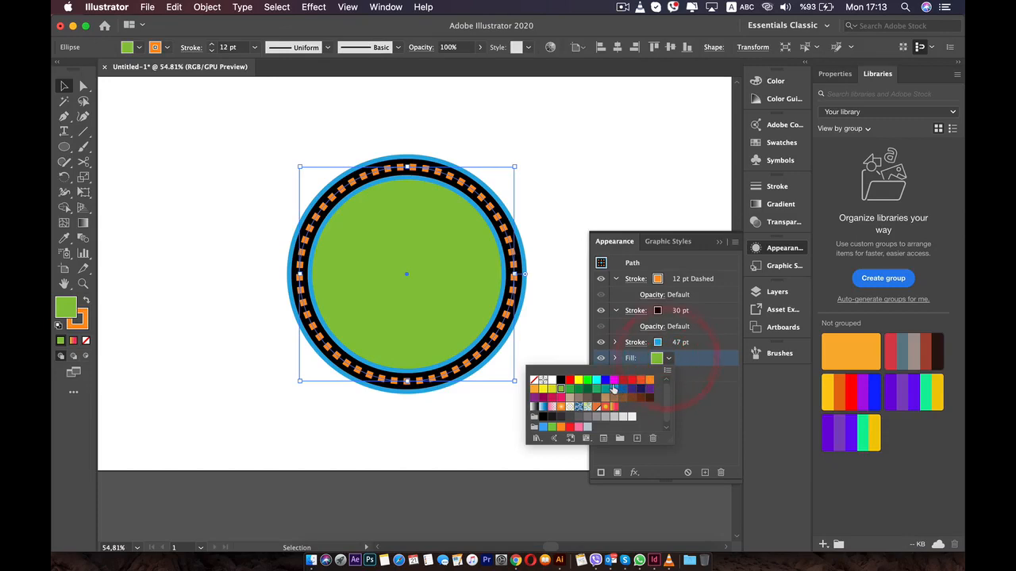
pyautogui.click(616, 389)
pyautogui.click(641, 380)
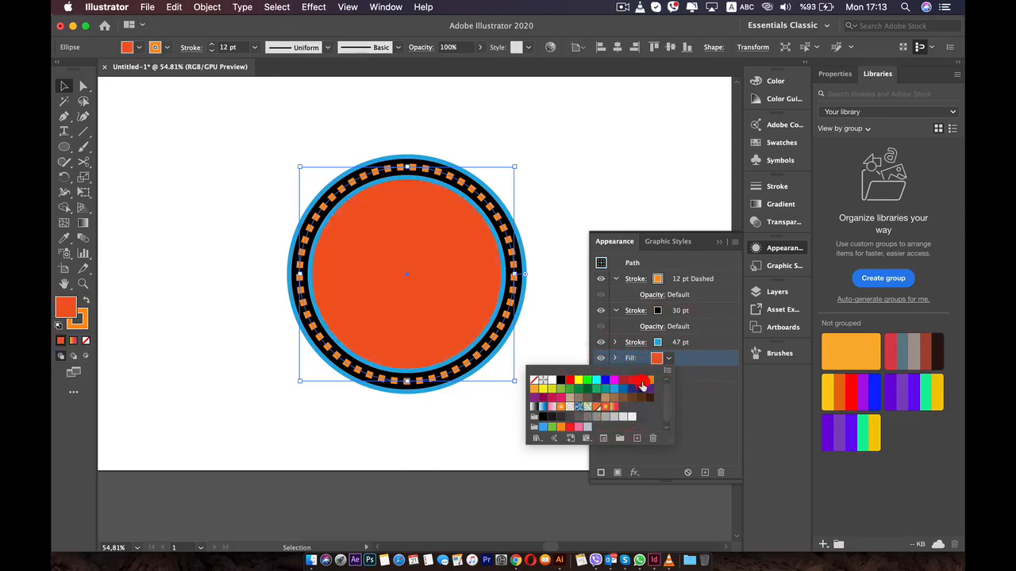
# Step: Add a second fill above the orange-red one and apply the orange-to-pink gradient swatch to it
pyautogui.click(707, 397)
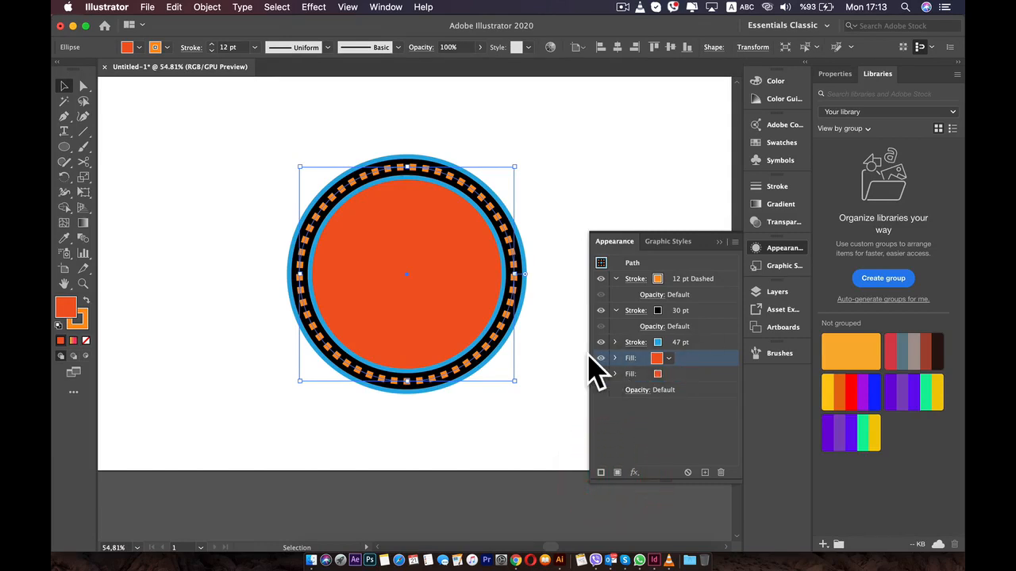
pyautogui.click(669, 361)
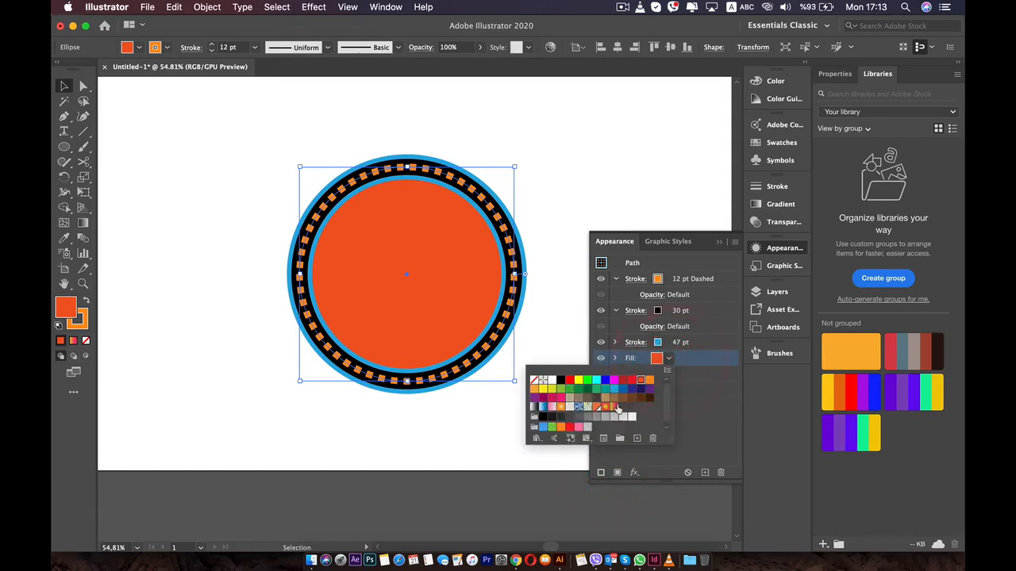
pyautogui.click(617, 408)
pyautogui.click(698, 403)
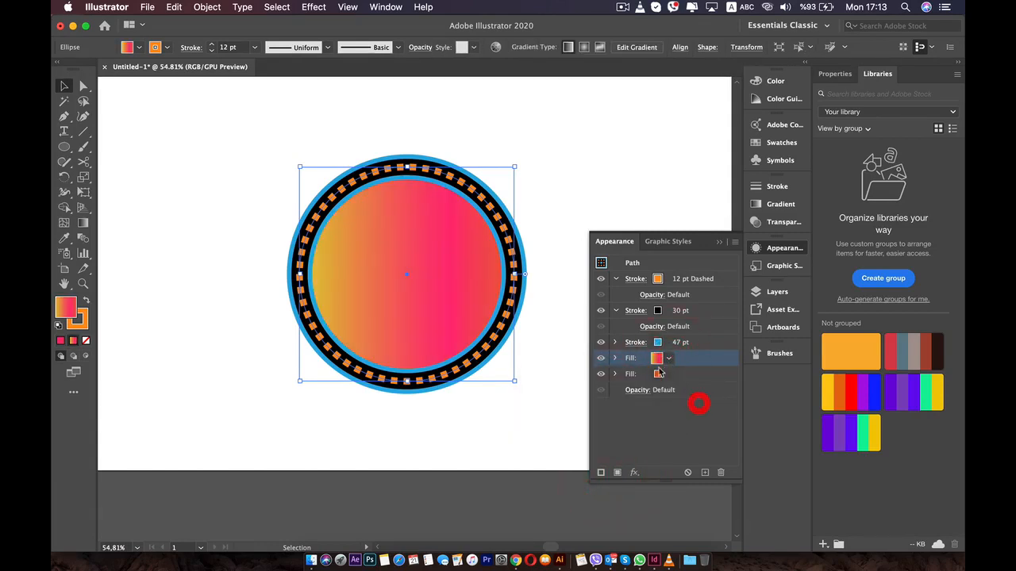
# Step: Try the Hue blending mode on the gradient fill, and change it to Multiply
pyautogui.click(615, 358)
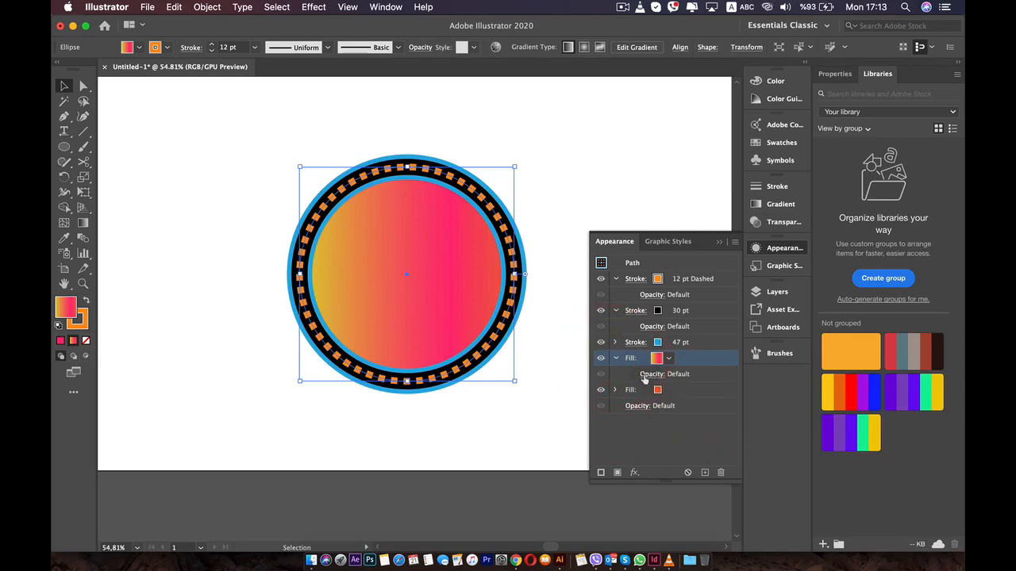
pyautogui.click(650, 374)
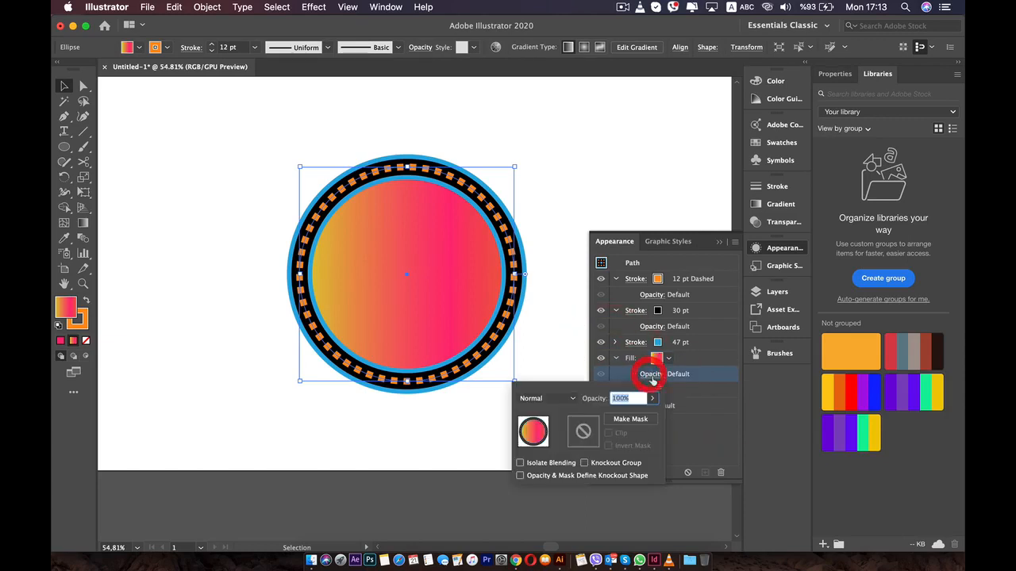
pyautogui.click(570, 401)
pyautogui.click(547, 342)
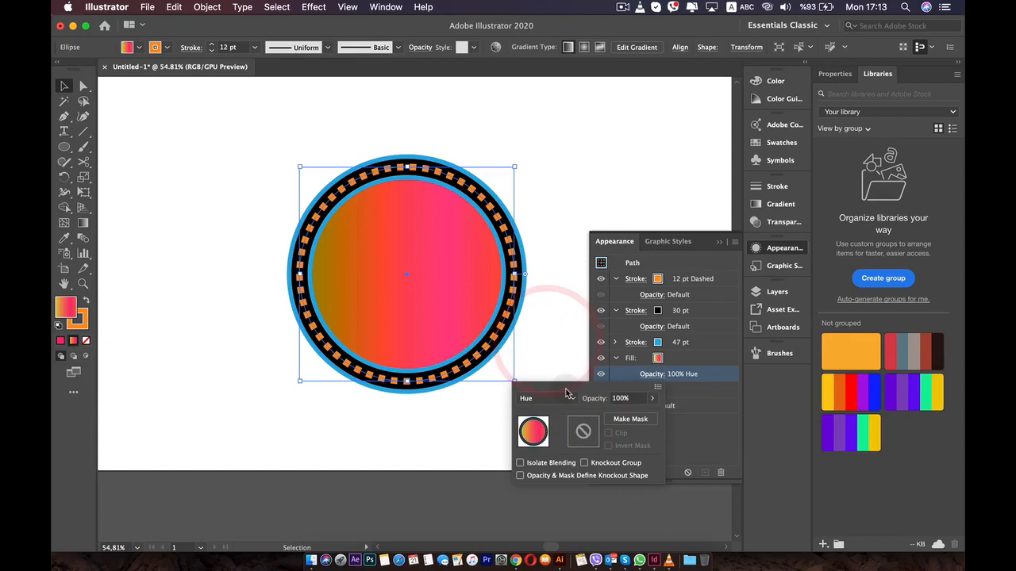
pyautogui.click(569, 397)
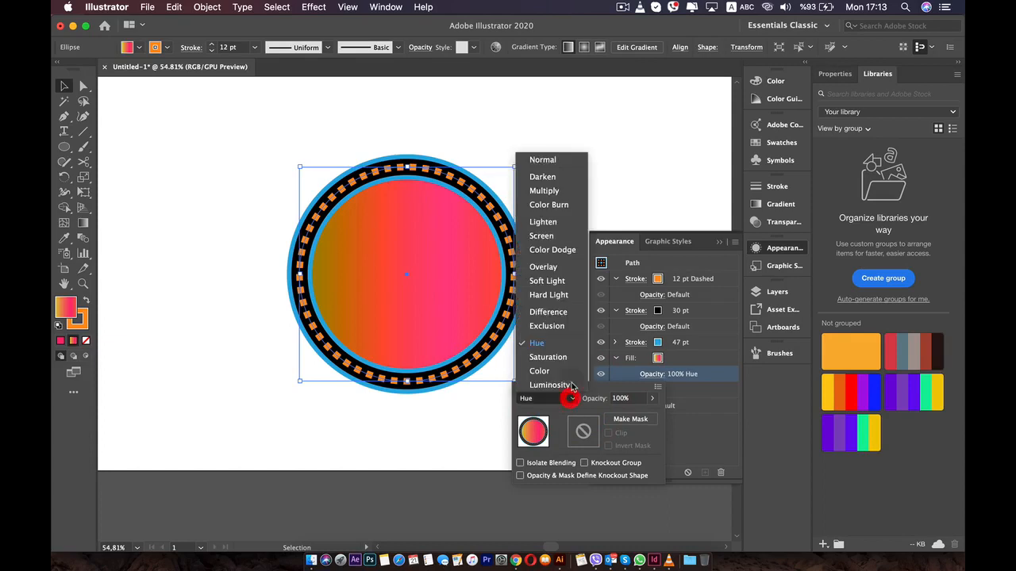
pyautogui.click(545, 190)
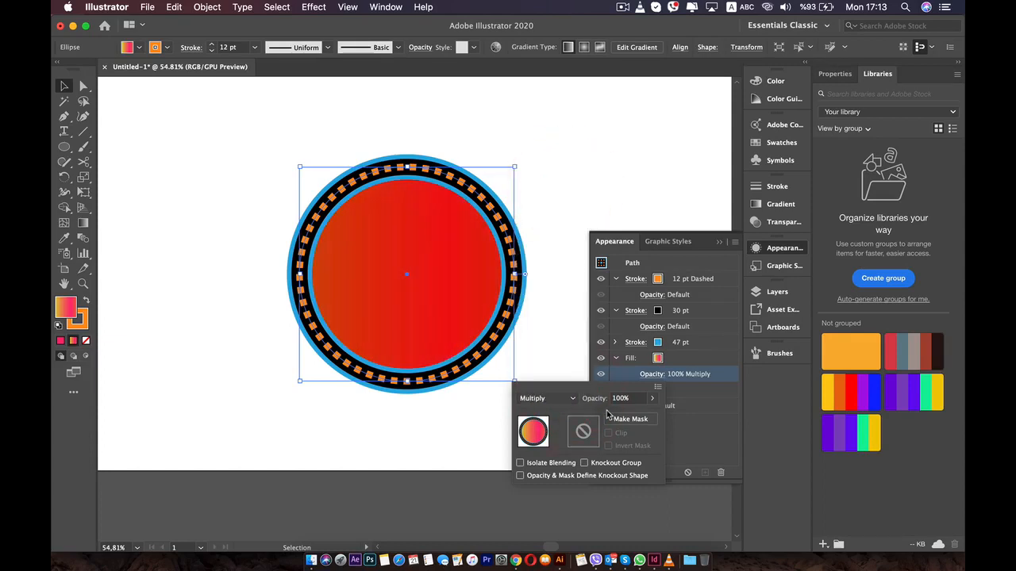
# Step: Change the circle's lower, orange-red fill to light blue
pyautogui.click(697, 432)
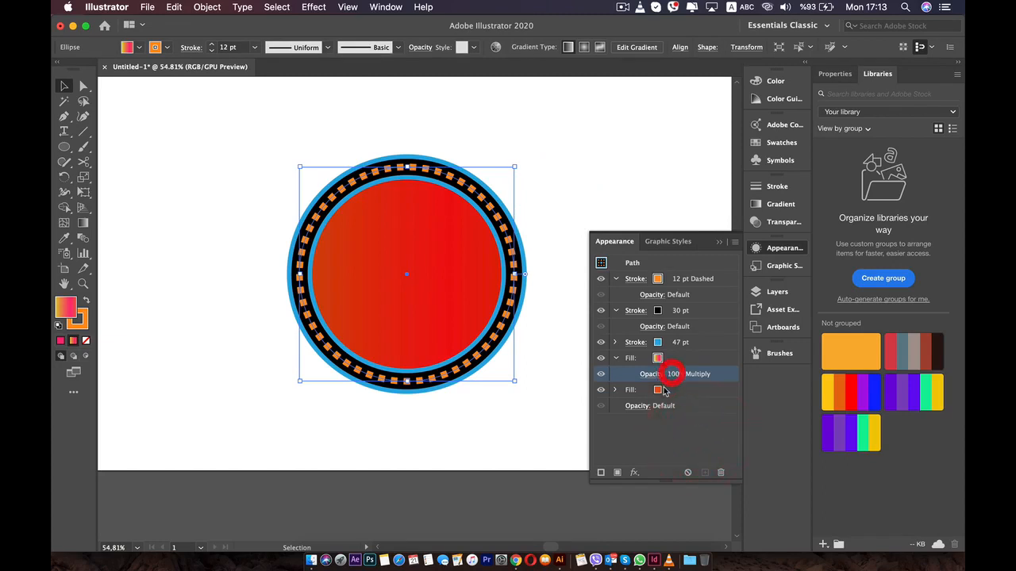
pyautogui.click(658, 390)
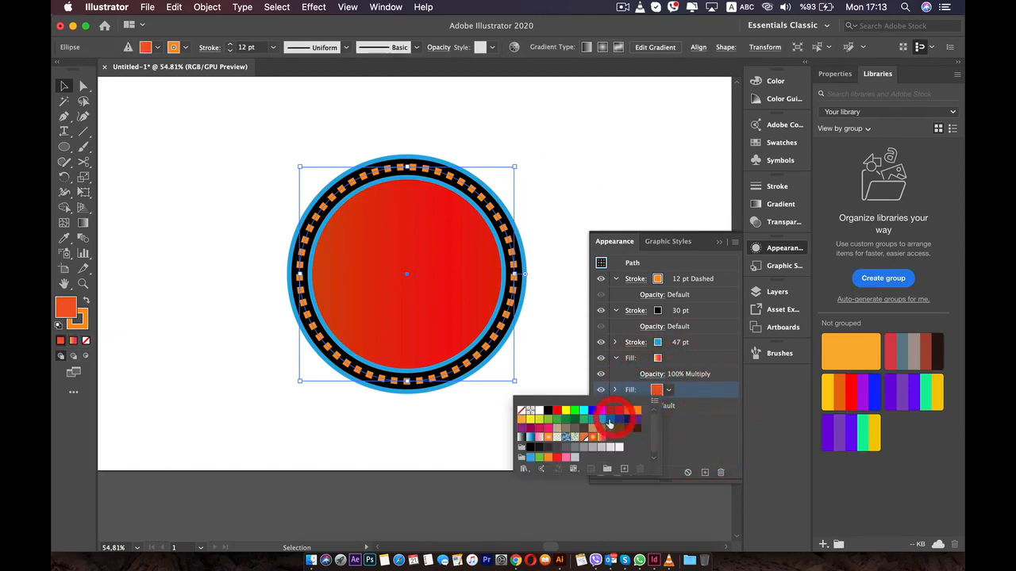
pyautogui.click(610, 421)
pyautogui.click(602, 421)
pyautogui.click(701, 446)
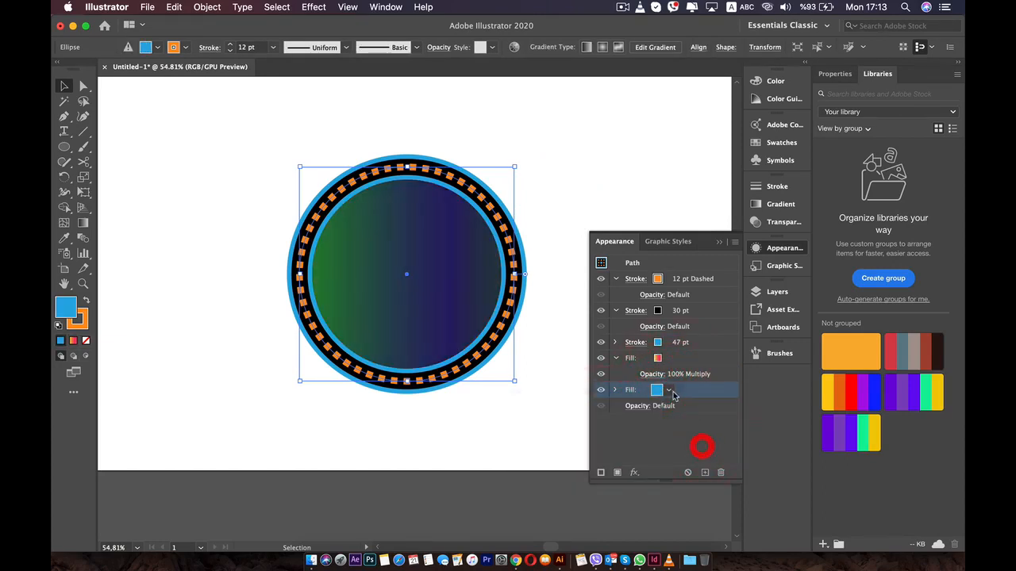
# Step: Replace the gradient on the upper Multiply fill with bright green, trying red first
pyautogui.click(671, 359)
pyautogui.click(658, 358)
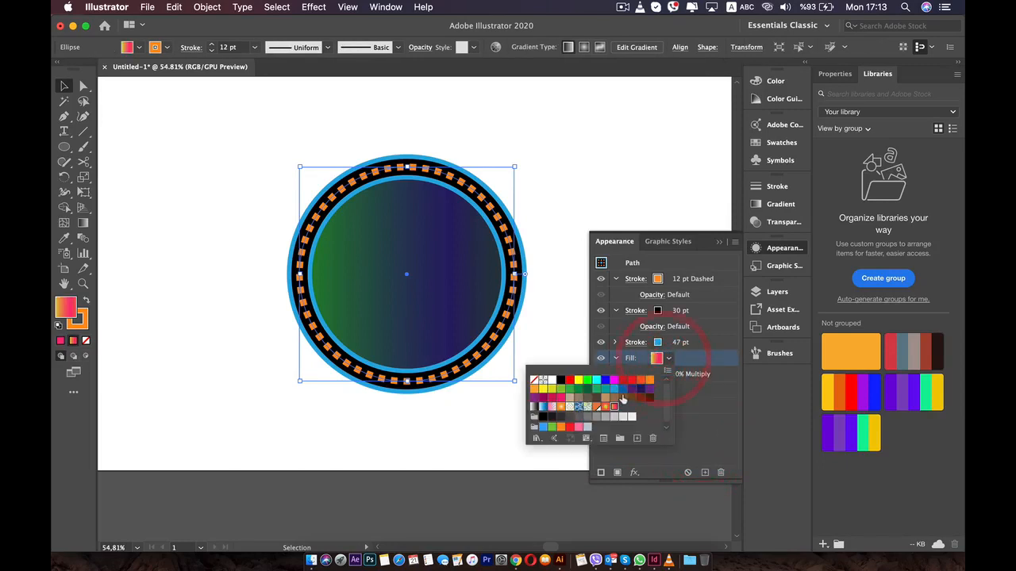
pyautogui.click(623, 398)
pyautogui.click(640, 382)
pyautogui.click(630, 381)
pyautogui.click(595, 380)
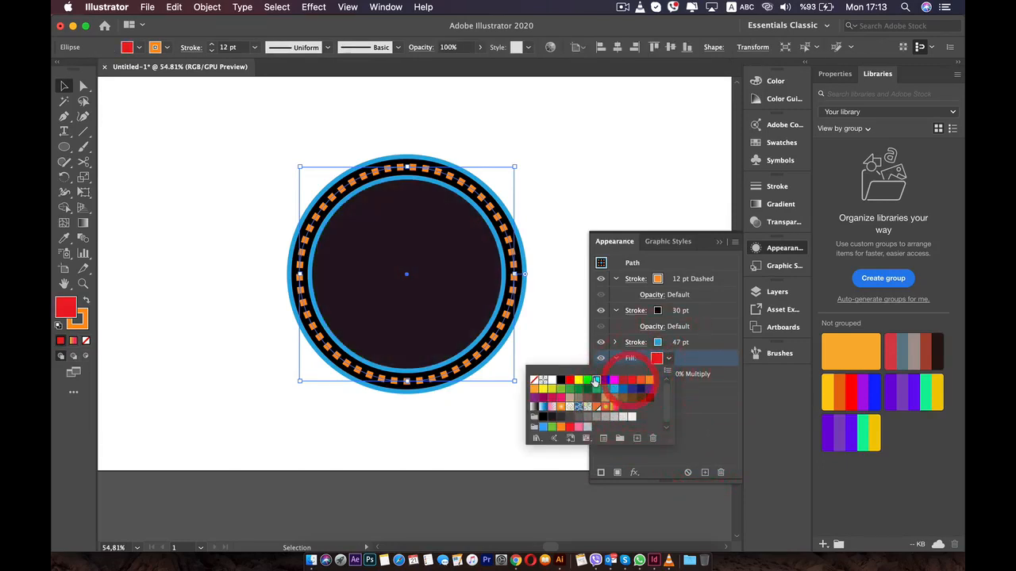
pyautogui.click(587, 381)
pyautogui.click(696, 442)
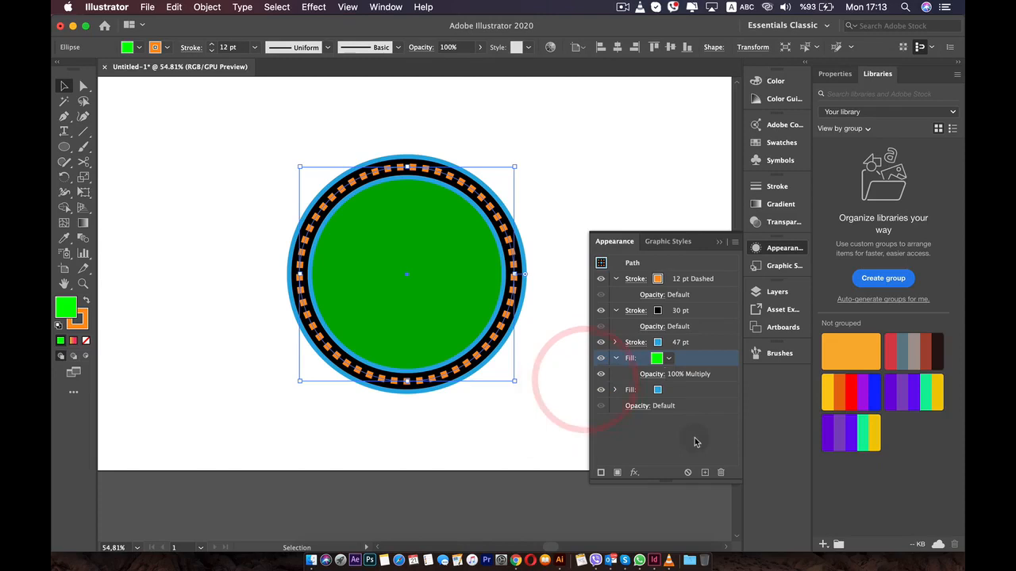
# Step: Lower the green Multiply fill's opacity to 43%
pyautogui.click(677, 379)
pyautogui.click(661, 379)
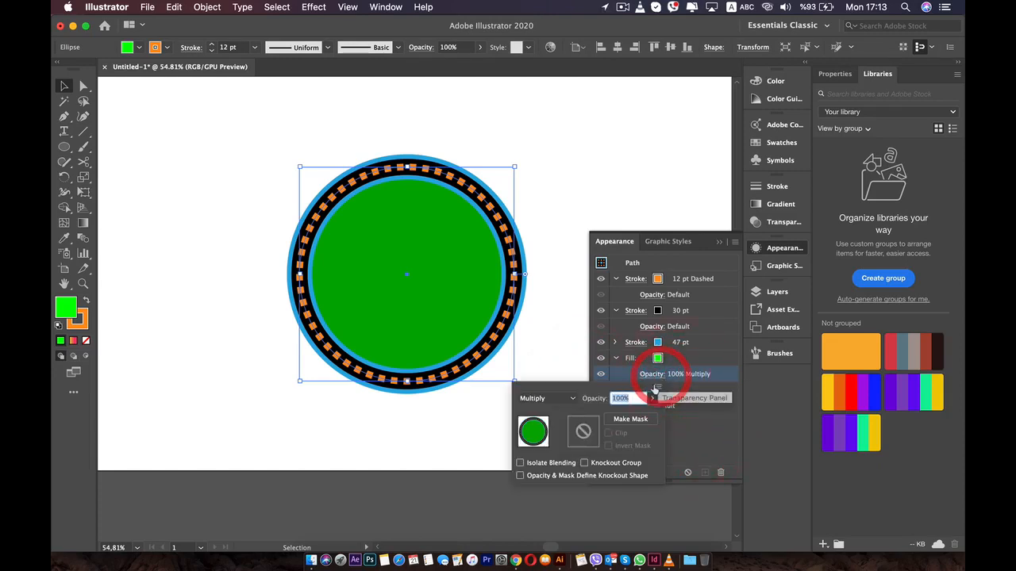
pyautogui.click(652, 398)
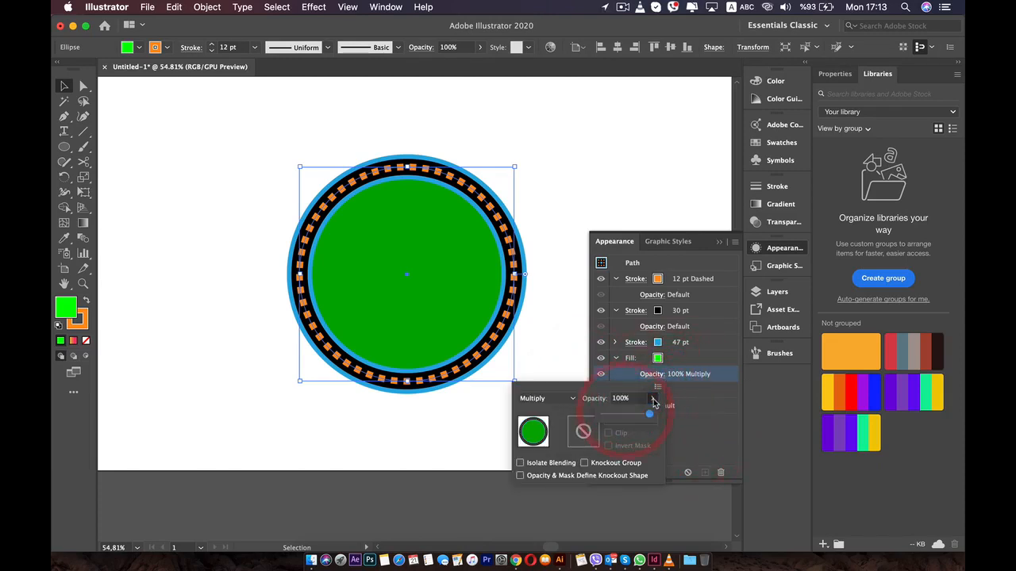
pyautogui.moveTo(633, 418); pyautogui.dragTo(623, 416)
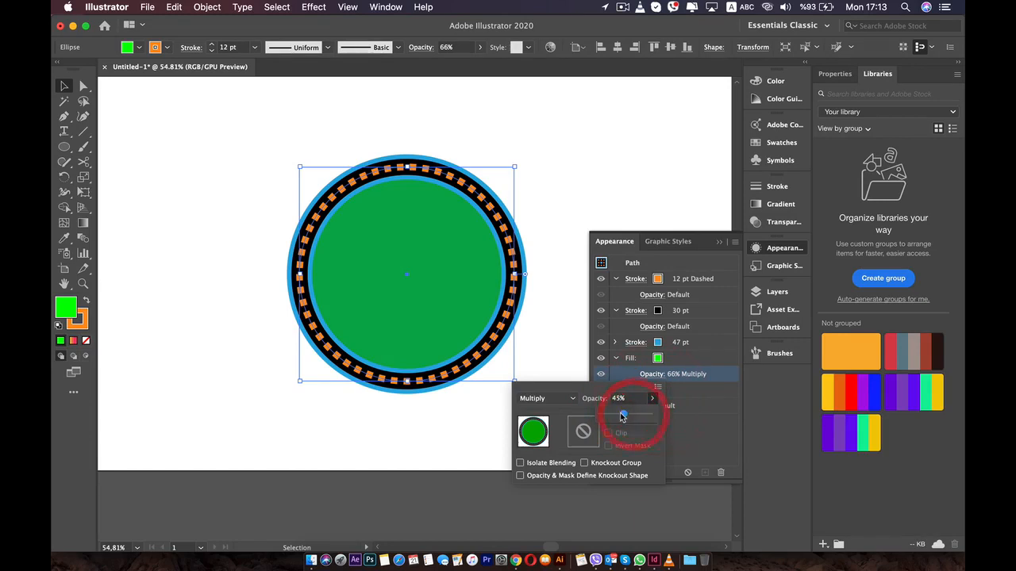
pyautogui.click(707, 426)
# Step: Recolour the circle's lower fill, trying red and orange first and settling on yellow
pyautogui.click(658, 358)
pyautogui.click(658, 389)
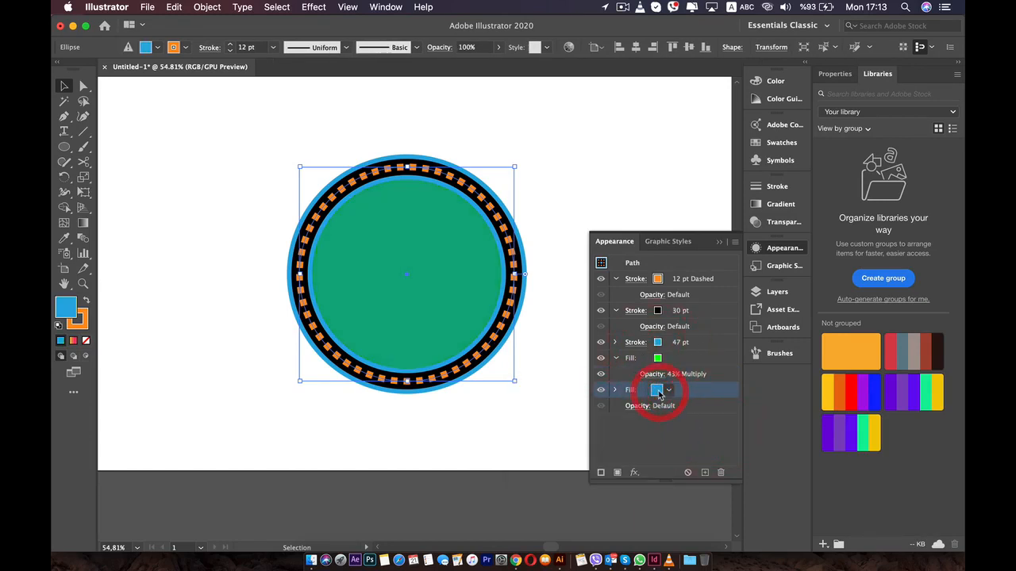
pyautogui.click(658, 390)
pyautogui.click(619, 410)
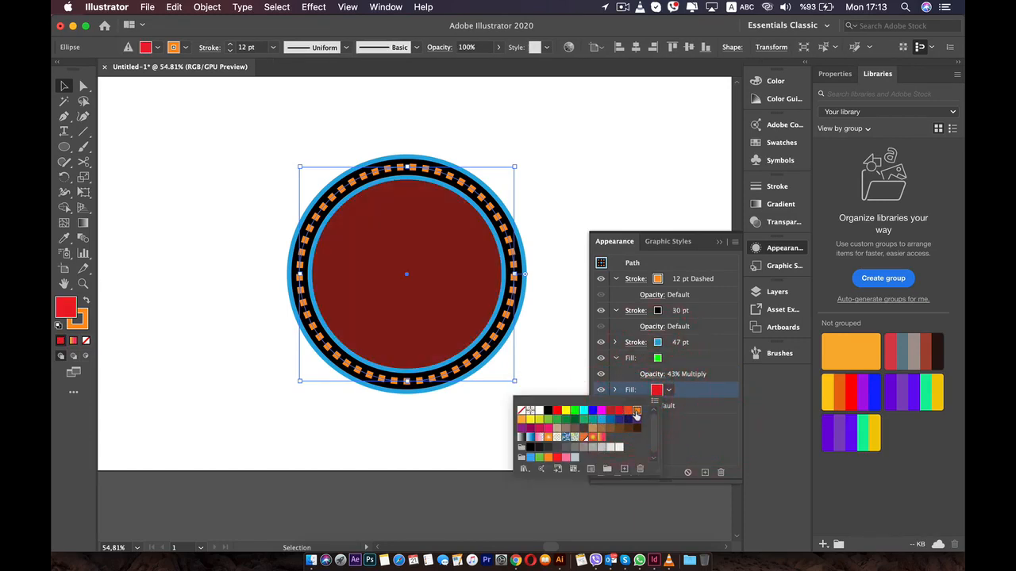
pyautogui.click(636, 410)
pyautogui.click(529, 417)
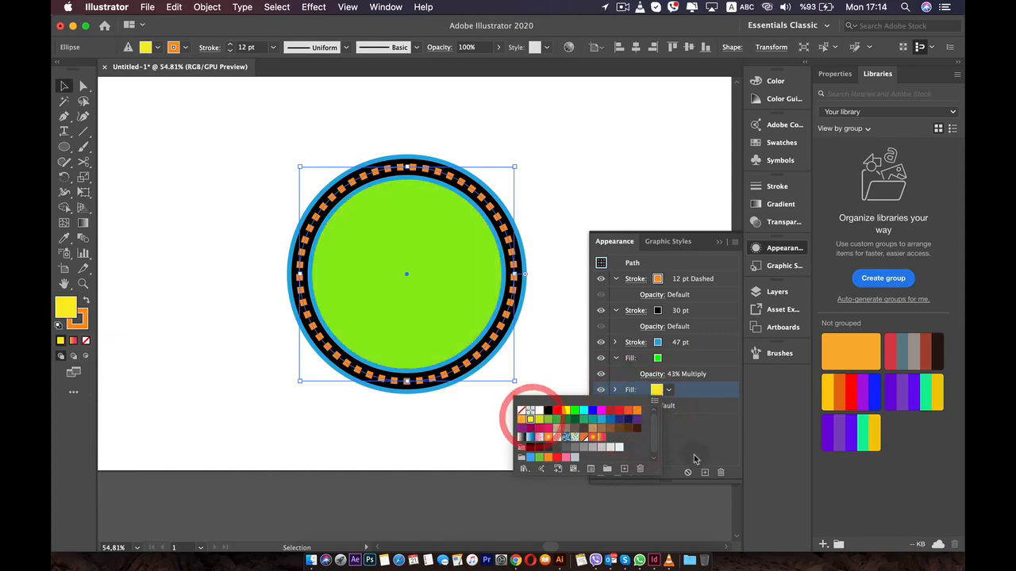
pyautogui.click(701, 451)
# Step: Raise the green Multiply fill's opacity to 53%
pyautogui.click(680, 380)
pyautogui.click(676, 374)
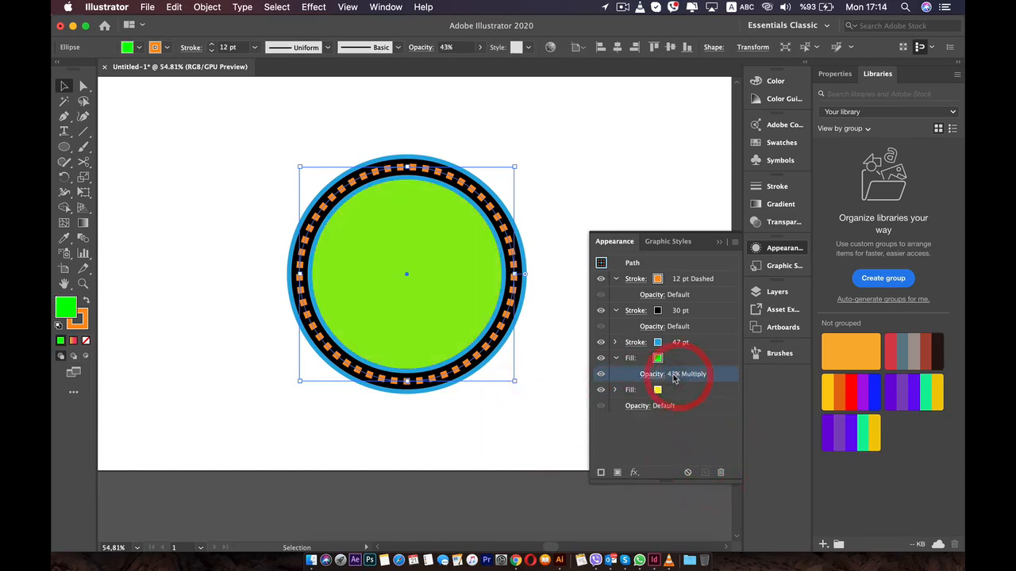
pyautogui.moveTo(621, 418)
pyautogui.mouseDown()
pyautogui.moveTo(612, 415)
pyautogui.moveTo(658, 407)
pyautogui.moveTo(633, 409)
pyautogui.mouseUp()
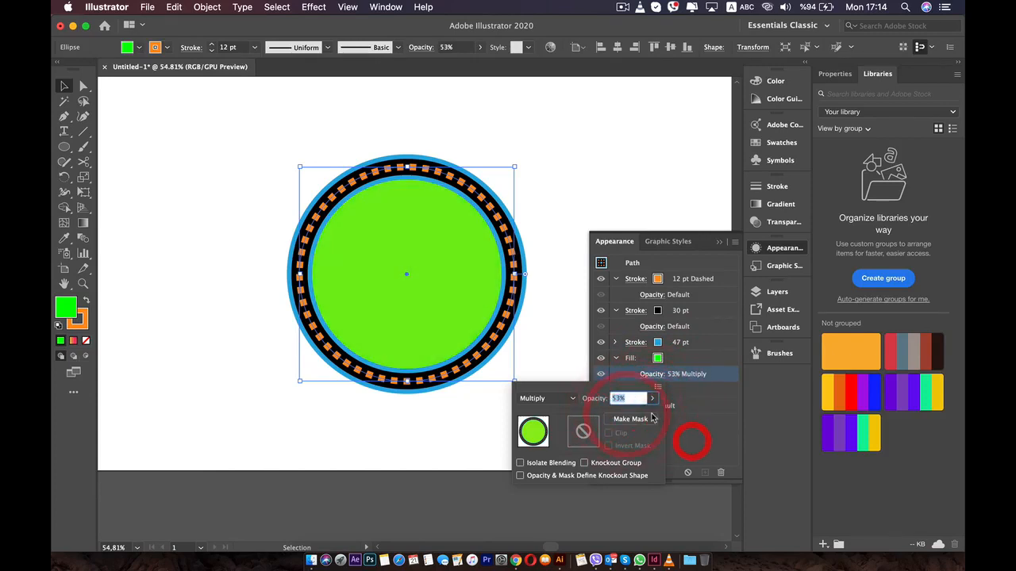
pyautogui.click(713, 443)
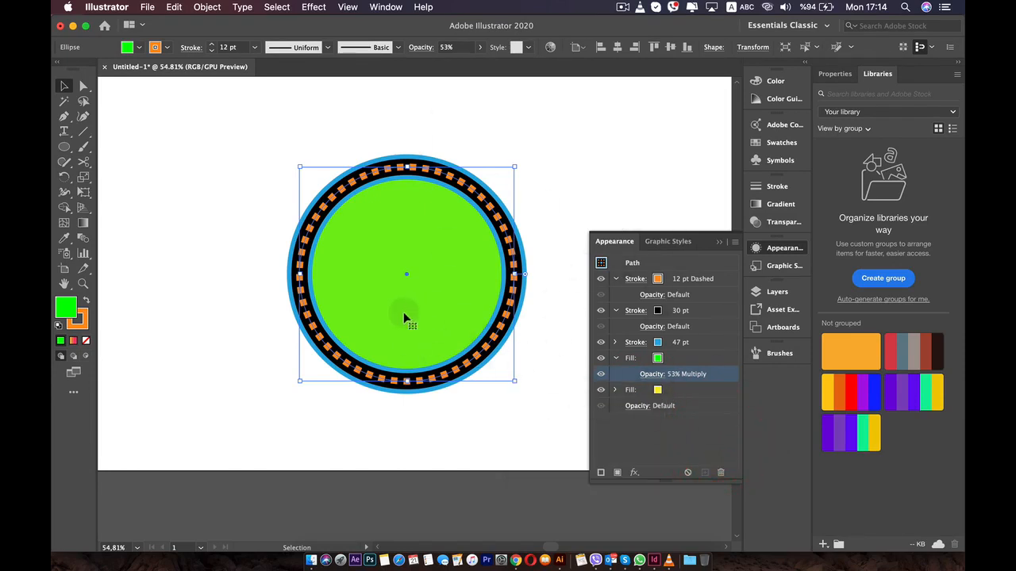
# Step: Try to delete the circle's black 30 pt stroke entry, and undo the deletion
pyautogui.click(660, 440)
pyautogui.click(687, 374)
pyautogui.click(699, 358)
pyautogui.click(705, 315)
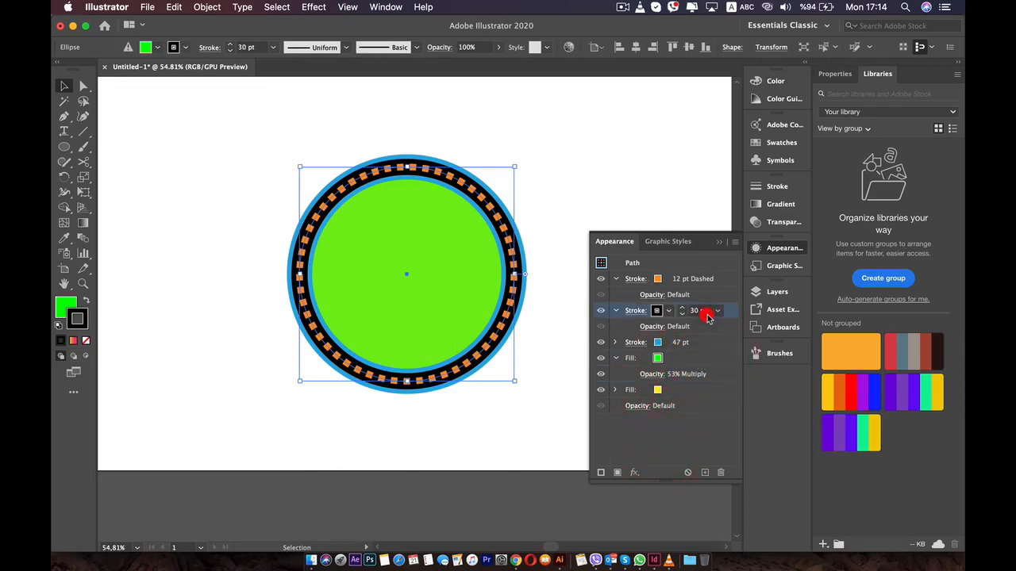
pyautogui.press('BackSpace')
pyautogui.press('BackSpace')
pyautogui.press('BackSpace')
pyautogui.press('BackSpace')
pyautogui.press('BackSpace')
pyautogui.press('BackSpace')
pyautogui.press('BackSpace')
pyautogui.press('BackSpace')
pyautogui.press('BackSpace')
pyautogui.press('BackSpace')
pyautogui.press('super+z')
pyautogui.press('super+z')
pyautogui.press('super+z')
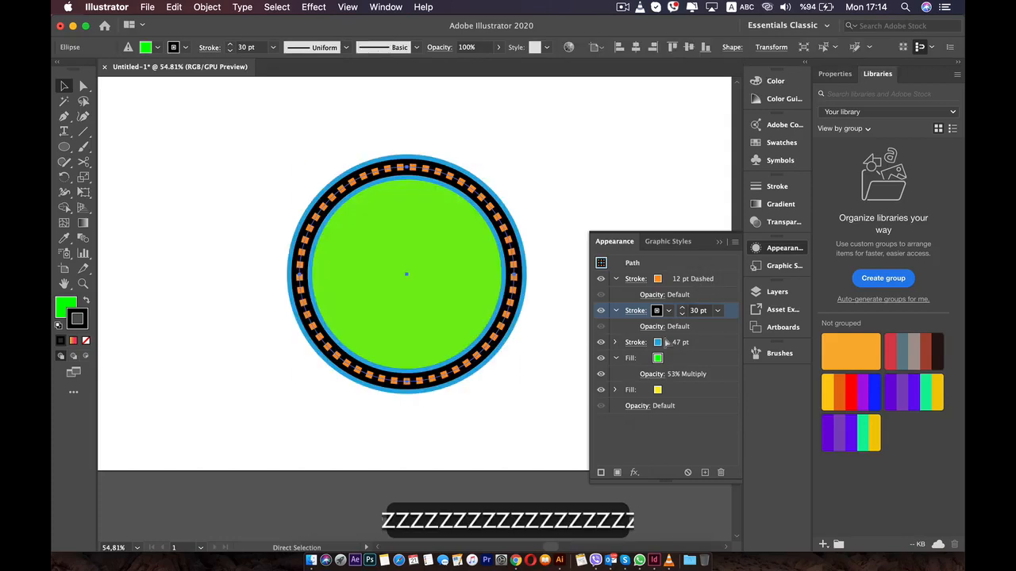
# Step: Delete the green Multiply fill from the circle's appearance
pyautogui.click(696, 449)
pyautogui.click(704, 359)
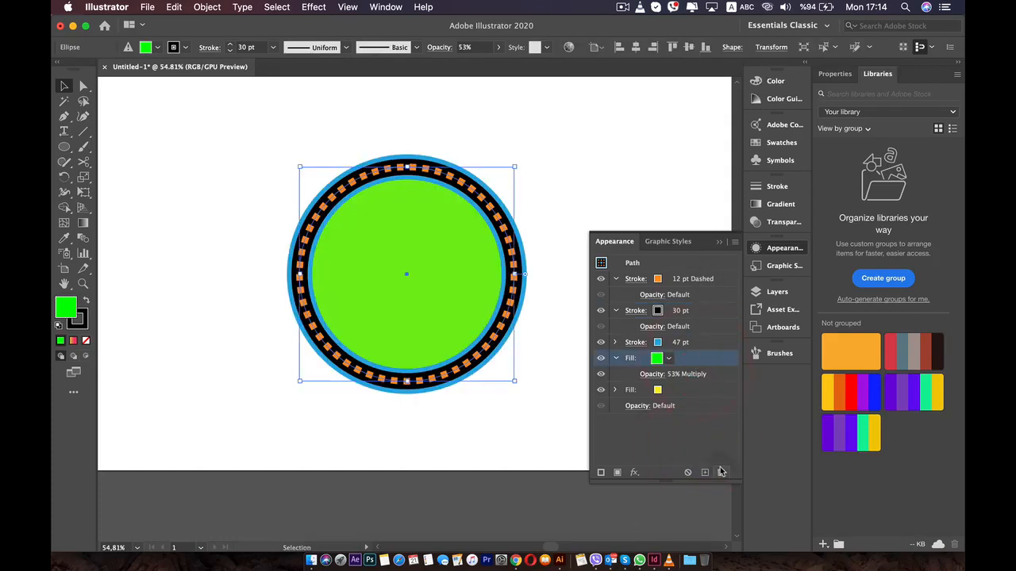
pyautogui.click(721, 472)
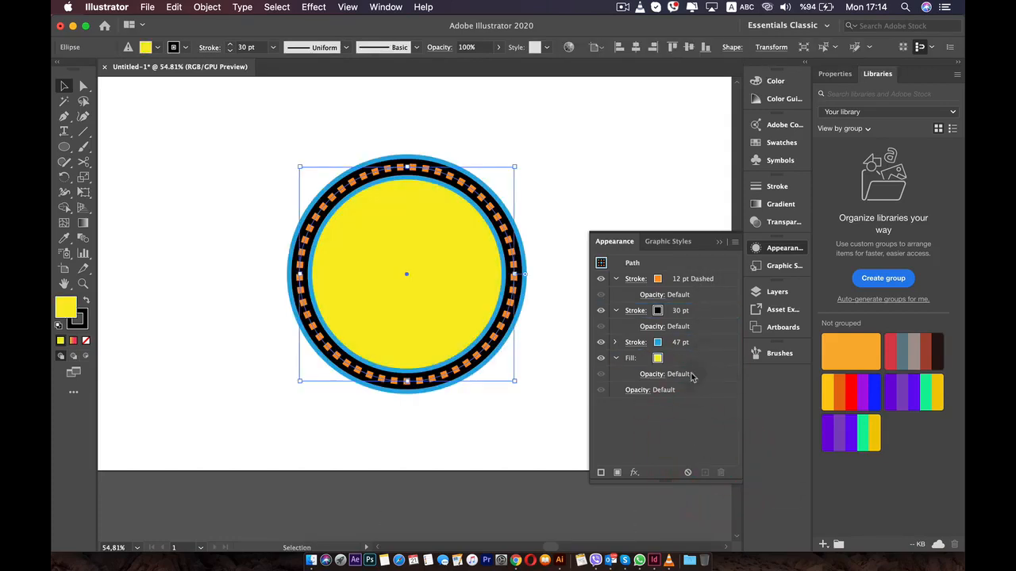
pyautogui.click(704, 362)
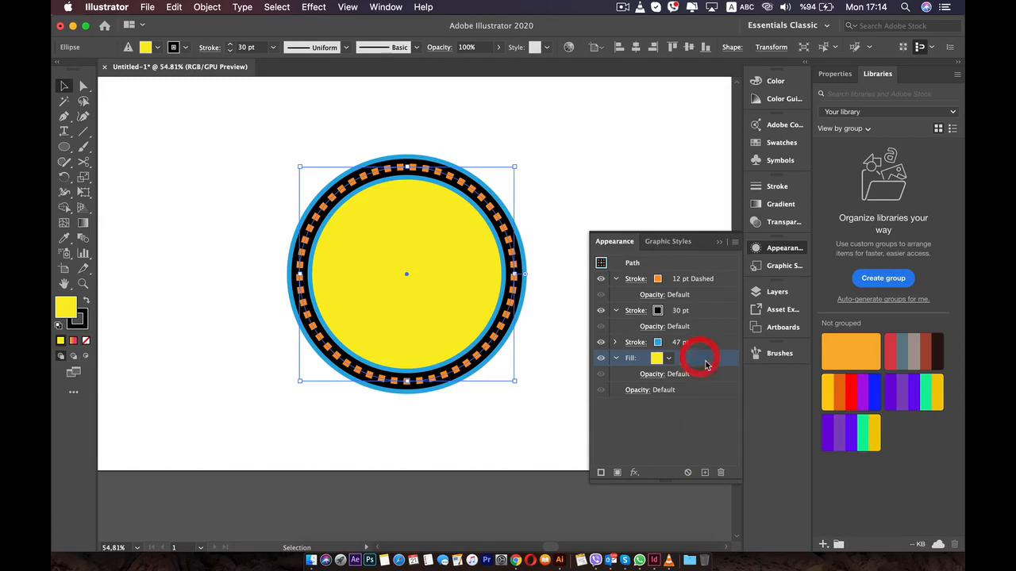
pyautogui.click(711, 281)
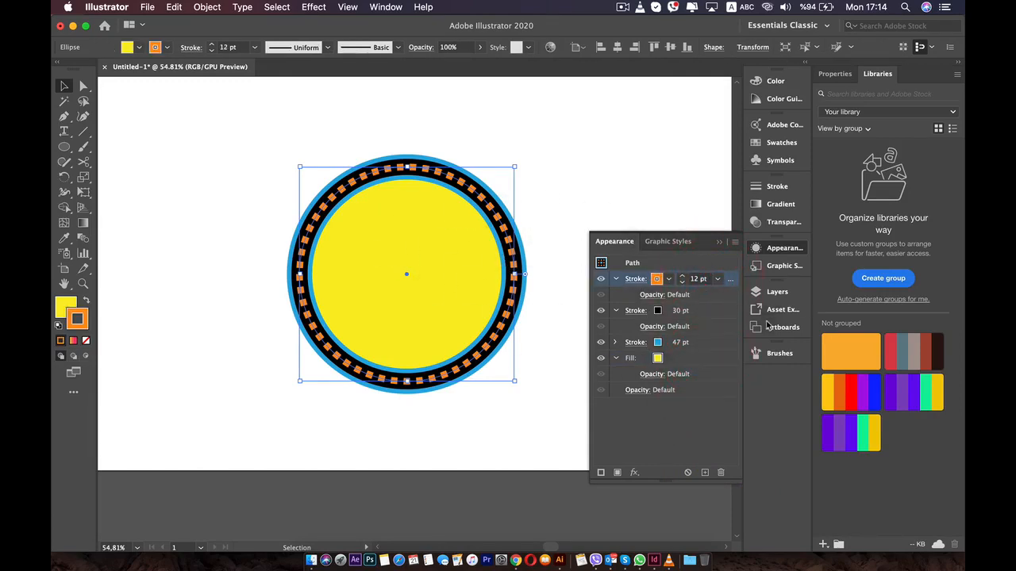
pyautogui.click(687, 425)
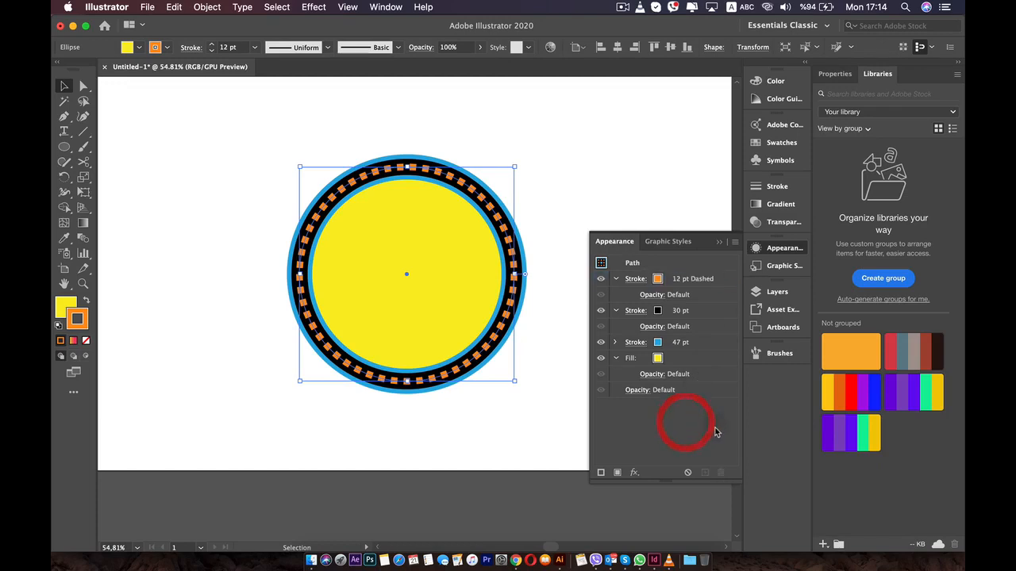
pyautogui.click(782, 143)
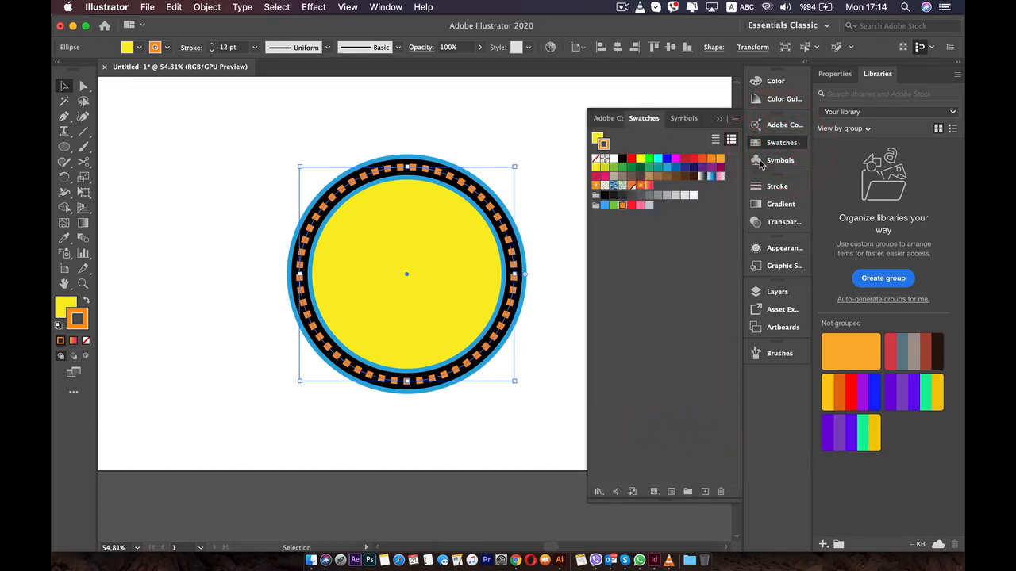
pyautogui.click(759, 143)
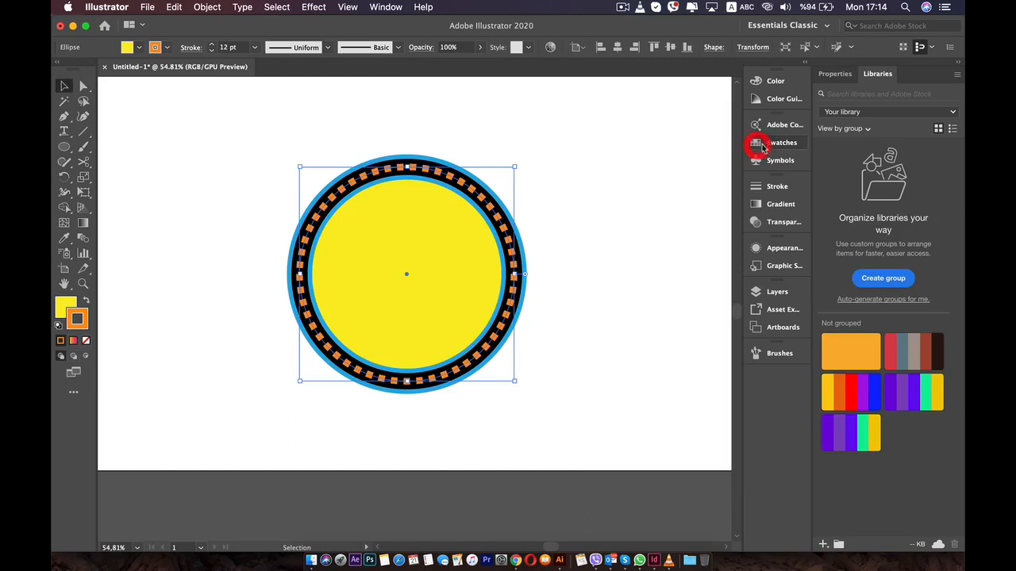
# Step: Save the selected circle's combined strokes and yellow fill as a new graphic style
pyautogui.click(774, 252)
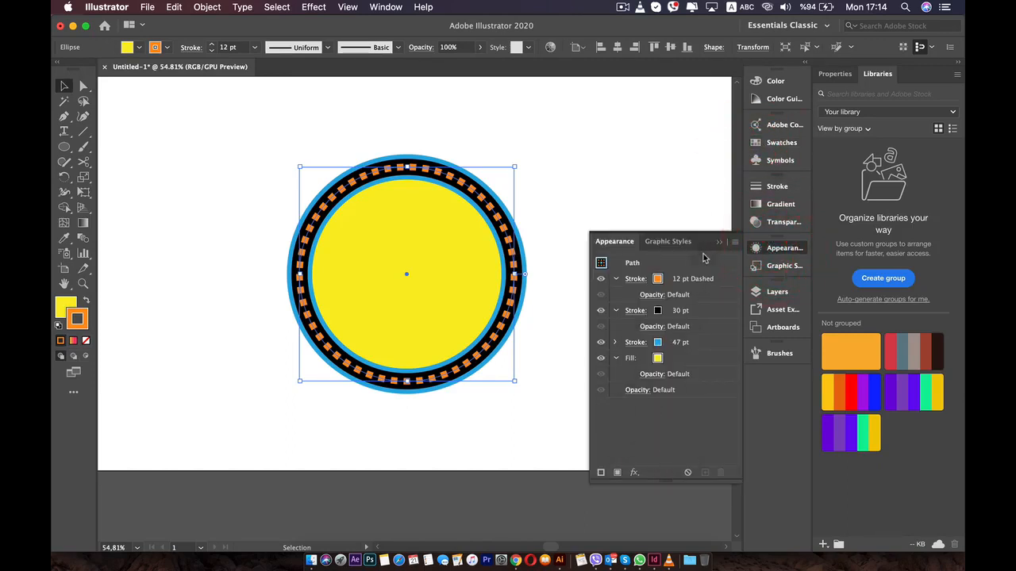
pyautogui.click(781, 267)
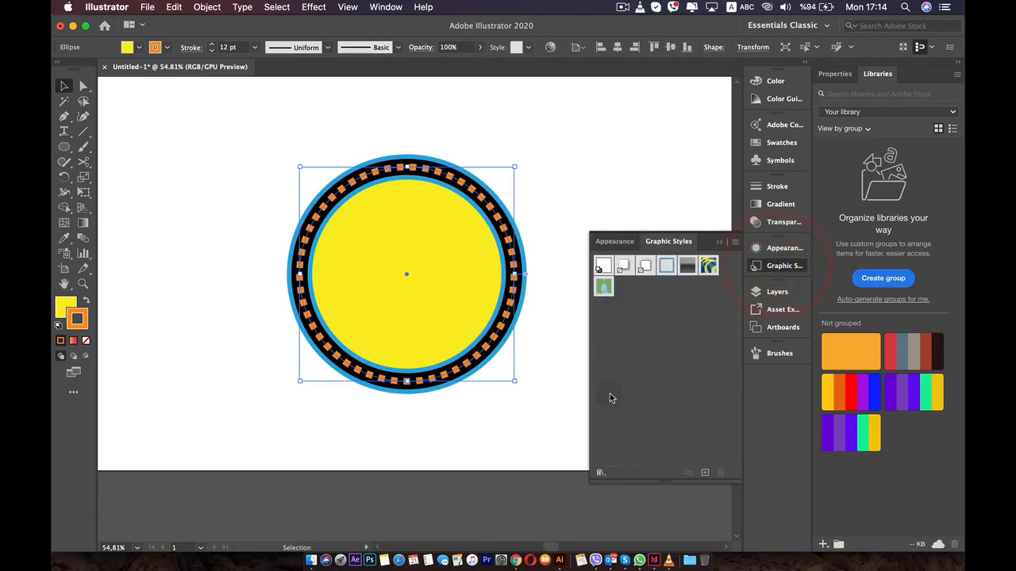
pyautogui.click(704, 473)
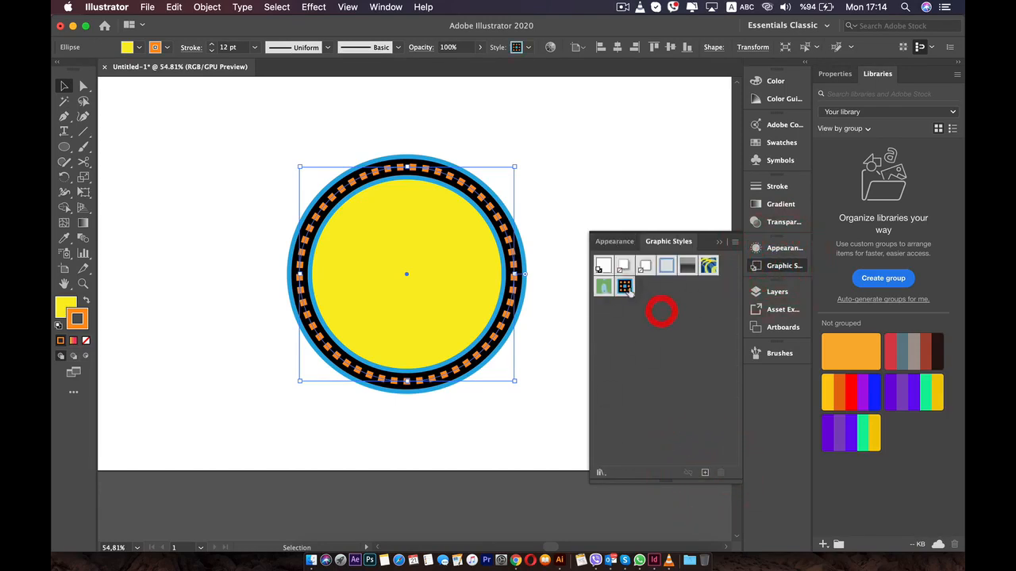
pyautogui.click(63, 147)
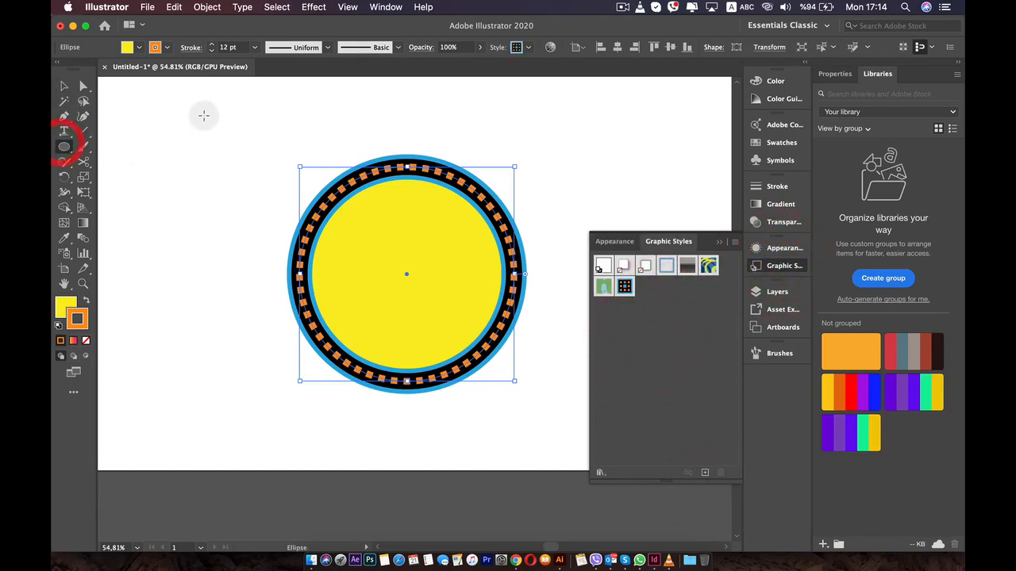
pyautogui.moveTo(200, 112); pyautogui.dragTo(324, 268)
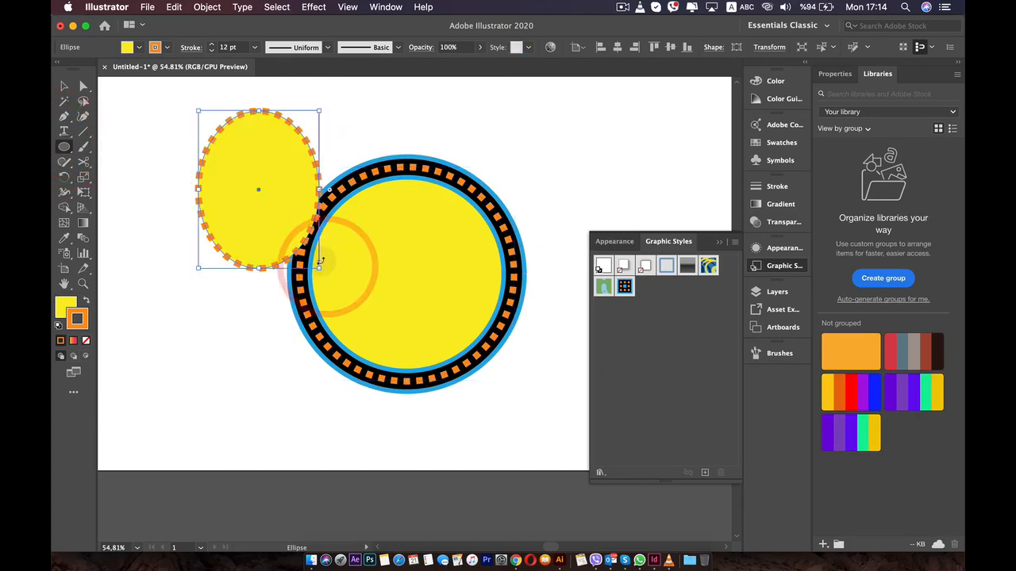
pyautogui.press('super+z')
# Step: Draw a square in the artboard's upper left corner and apply the newly saved graphic style to it
pyautogui.click(64, 147)
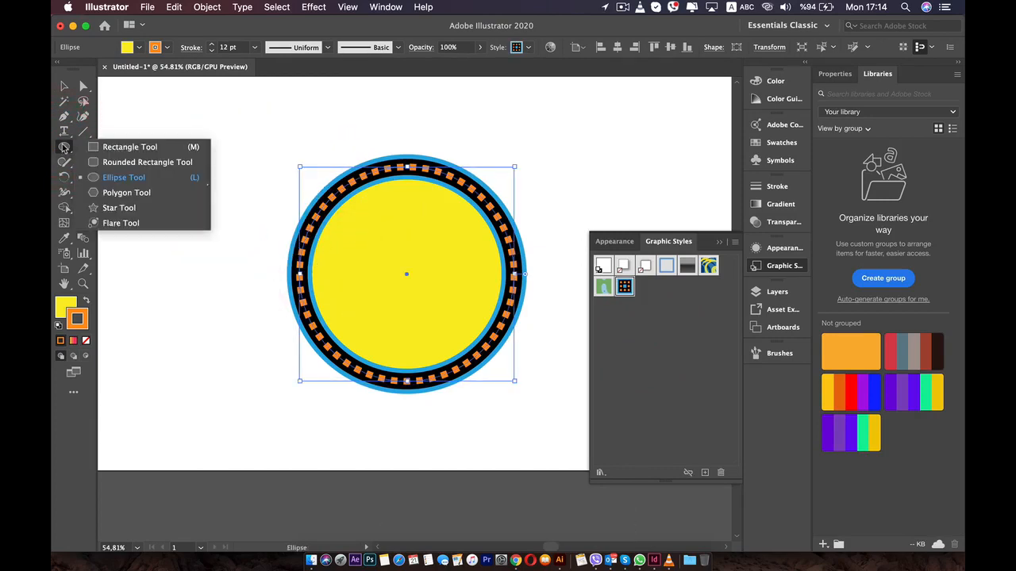
pyautogui.click(107, 148)
pyautogui.moveTo(108, 99); pyautogui.dragTo(226, 214)
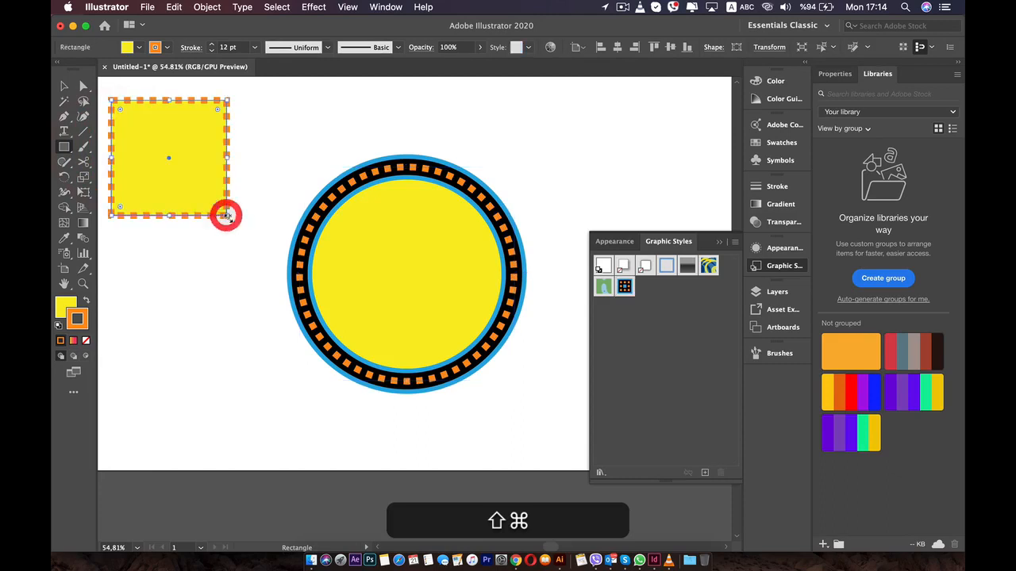
pyautogui.click(625, 287)
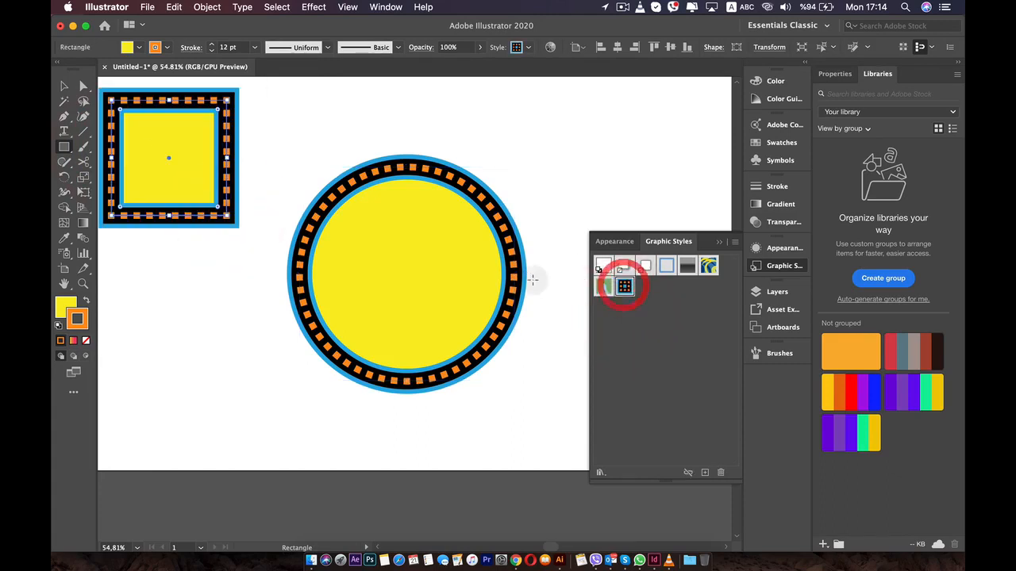
# Step: Bring the whole artboard into view and select the circle beside the styled square
pyautogui.press('space')
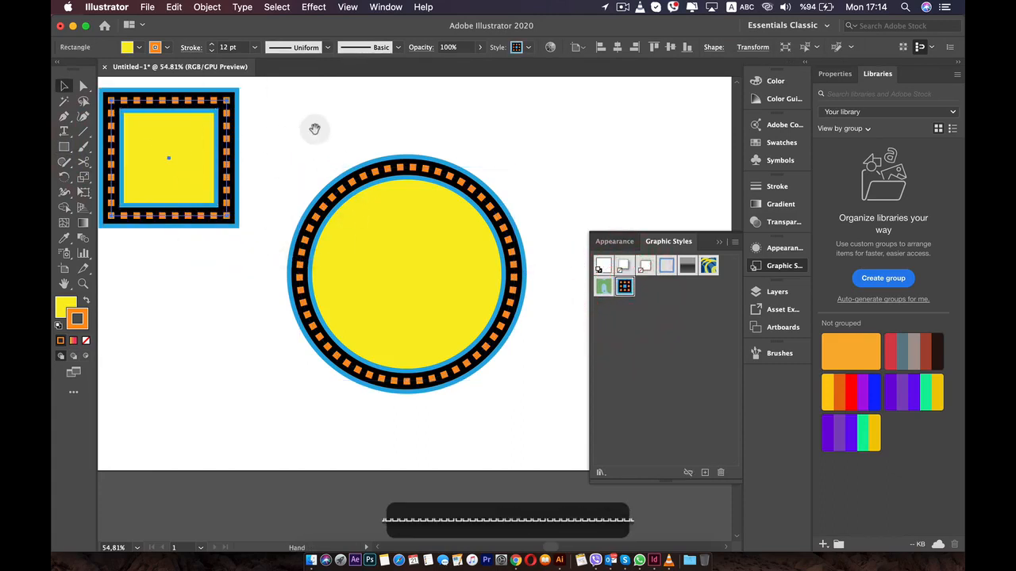
pyautogui.moveTo(315, 130); pyautogui.dragTo(376, 175)
pyautogui.scroll(-5, 413, 208)
pyautogui.press('space')
pyautogui.moveTo(509, 220); pyautogui.dragTo(426, 195)
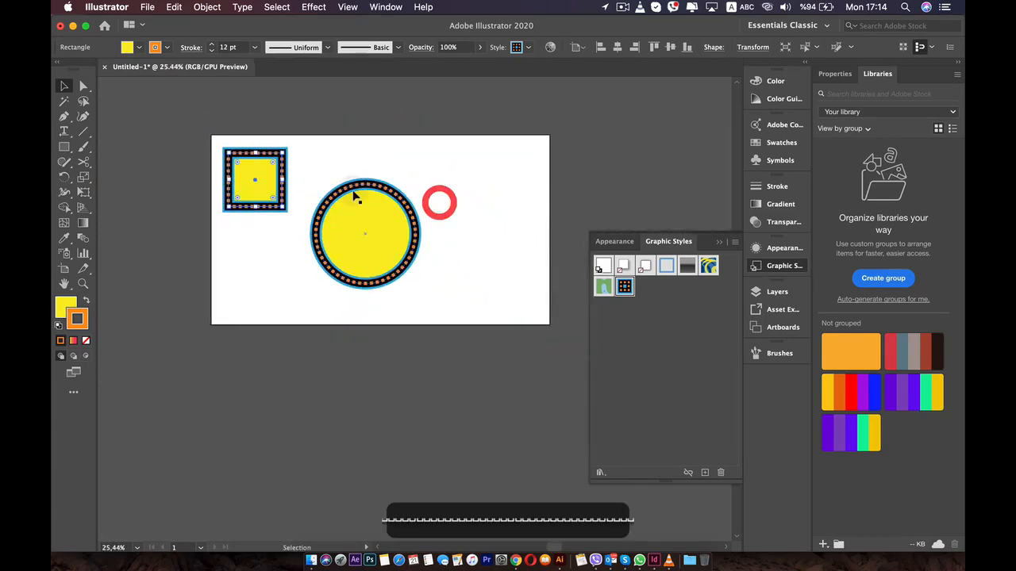
pyautogui.click(350, 186)
pyautogui.click(648, 341)
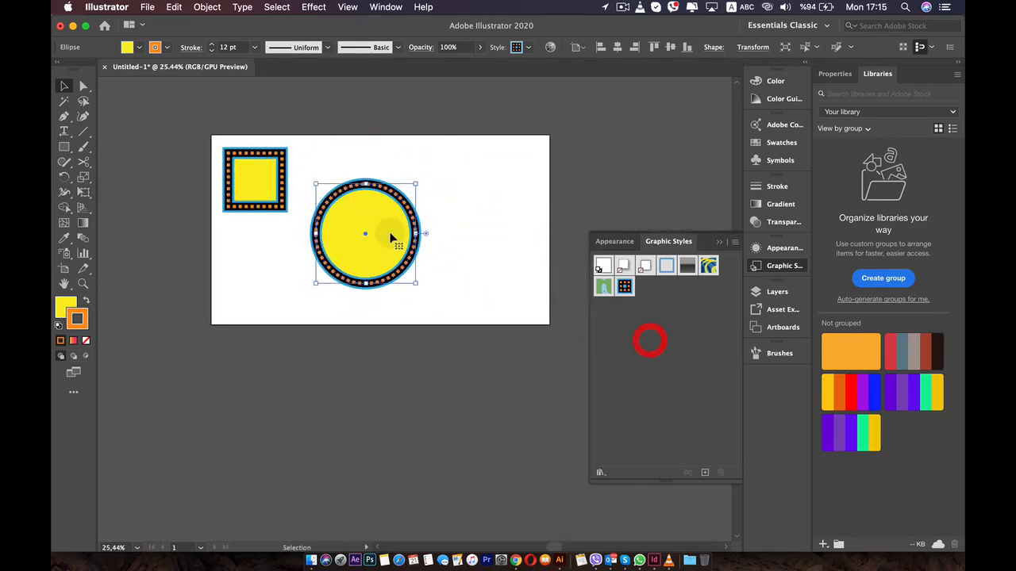
# Step: Collapse the Graphic Styles panel, reopen it, and collapse it again with the circle selected
pyautogui.click(356, 187)
pyautogui.click(784, 266)
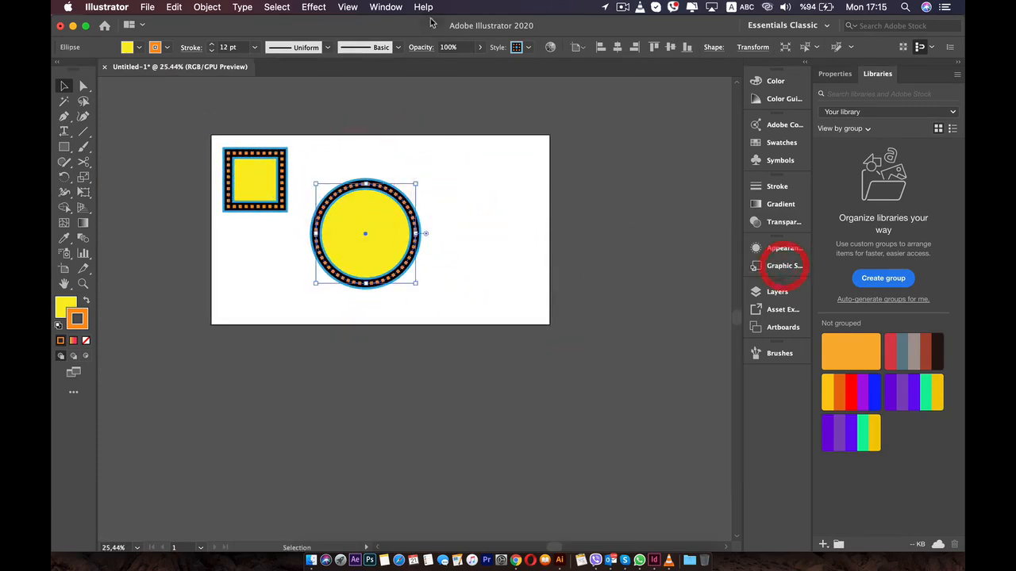
pyautogui.click(386, 6)
pyautogui.scroll(-3, 412, 301)
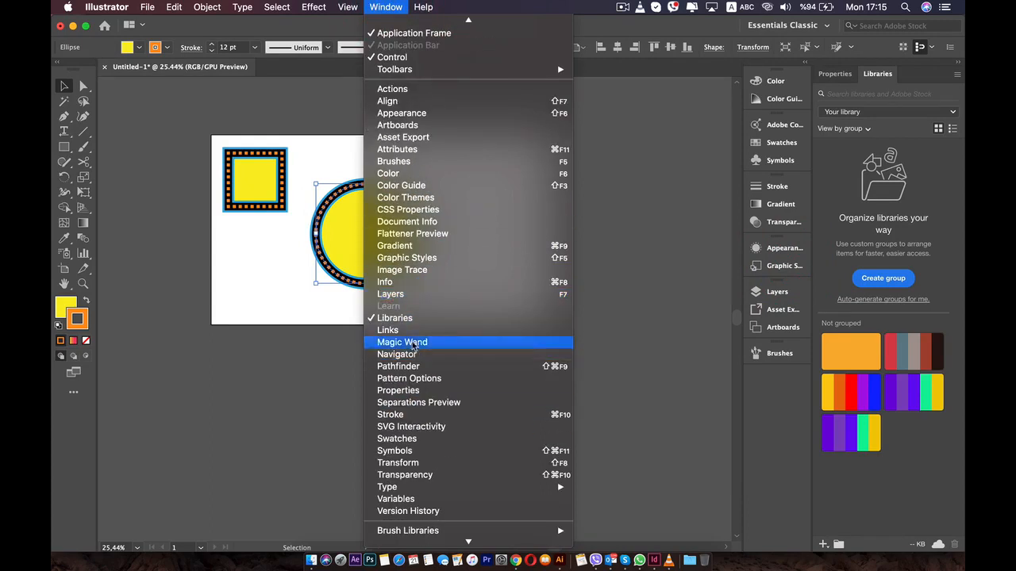
pyautogui.click(418, 259)
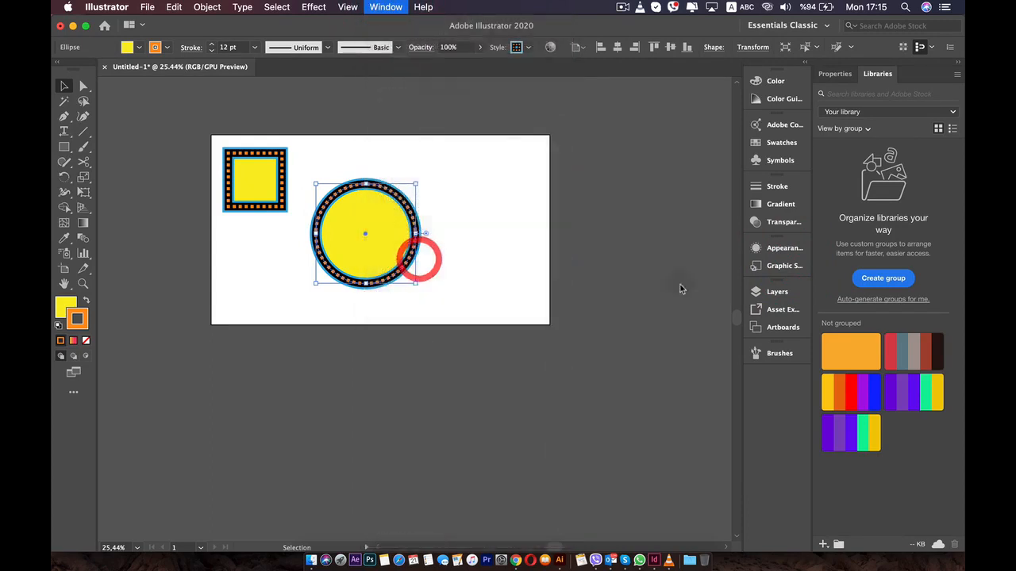
pyautogui.click(778, 268)
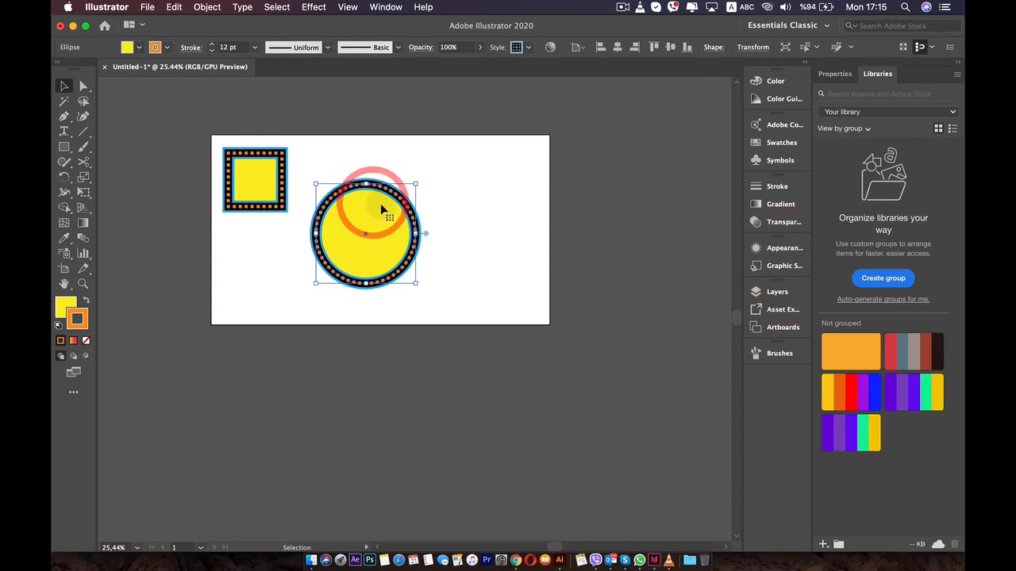
# Step: Delete the styled circle and the styled square so the artboard is empty
pyautogui.scroll(2, 373, 205)
pyautogui.press('BackSpace')
pyautogui.click(218, 150)
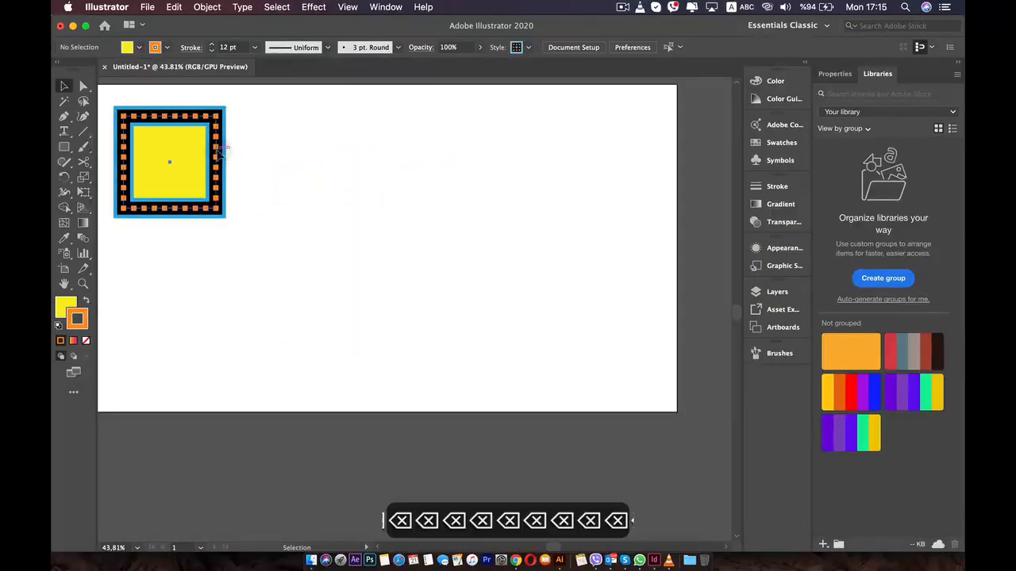
pyautogui.press('BackSpace')
pyautogui.press('space')
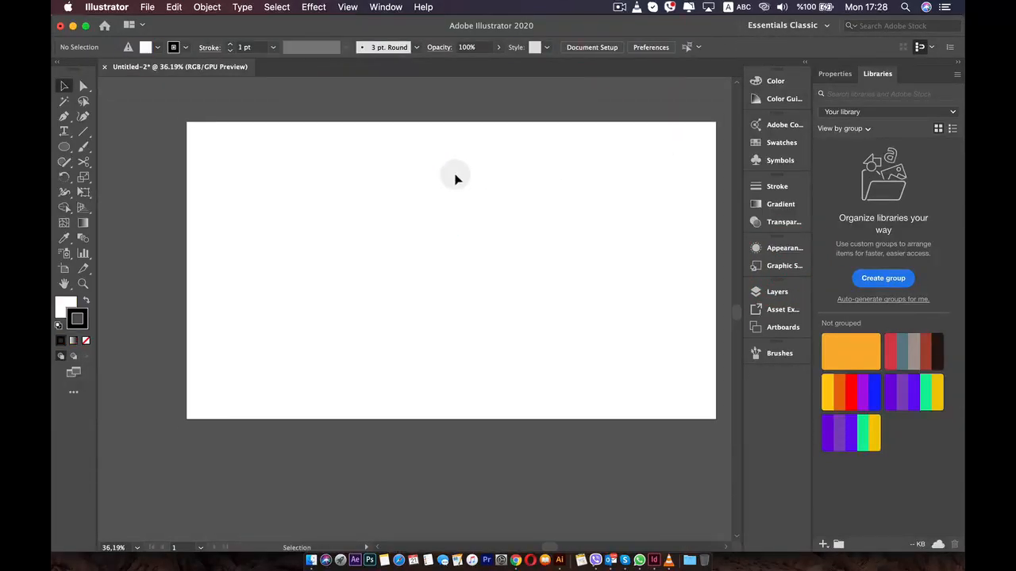
# Step: Draw a circle about 303 px across near the middle of the blank artboard with the Ellipse tool
pyautogui.click(440, 192)
pyautogui.press('super+0')
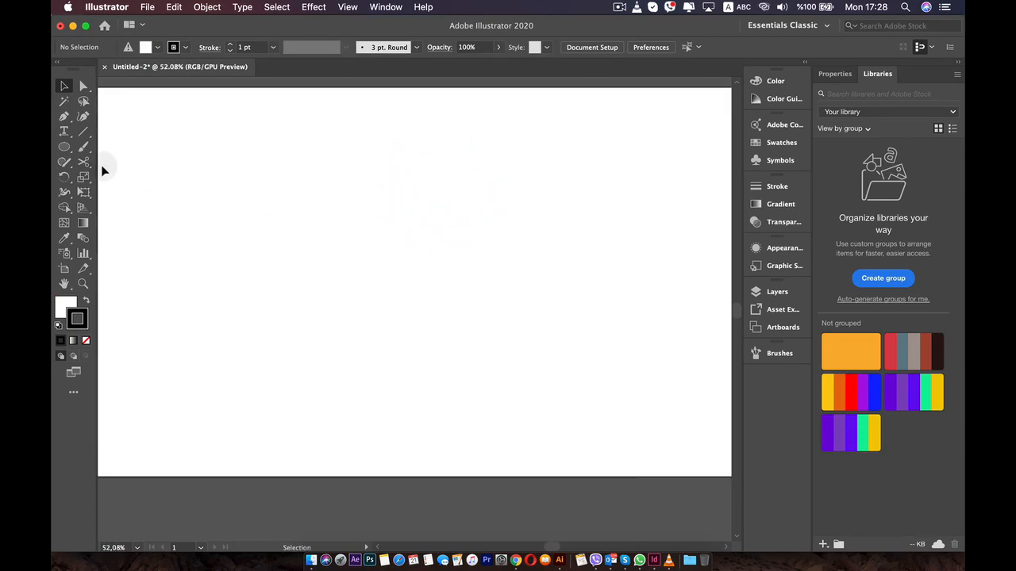
pyautogui.click(65, 150)
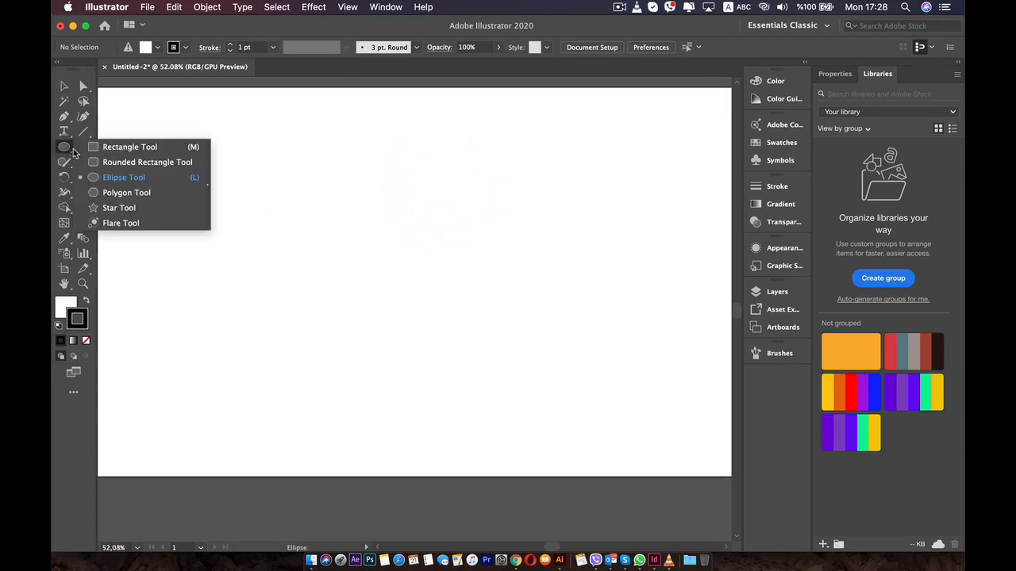
pyautogui.click(111, 177)
pyautogui.moveTo(343, 200)
pyautogui.mouseDown()
pyautogui.moveTo(413, 278)
pyautogui.moveTo(432, 317)
pyautogui.mouseUp()
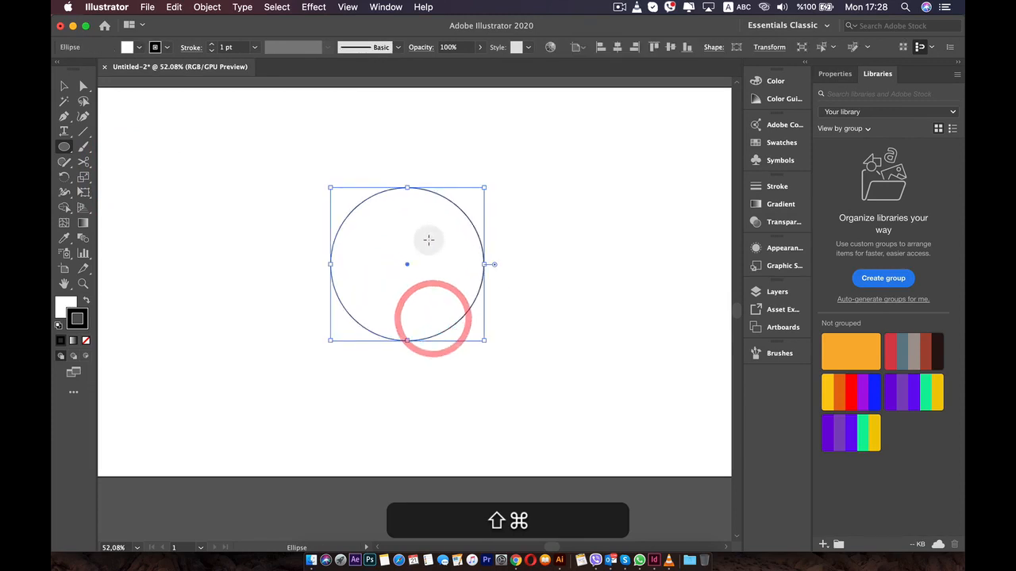
# Step: Set the circle's stroke weight to 2 pt in its appearance attributes
pyautogui.scroll(2, 429, 239)
pyautogui.click(785, 249)
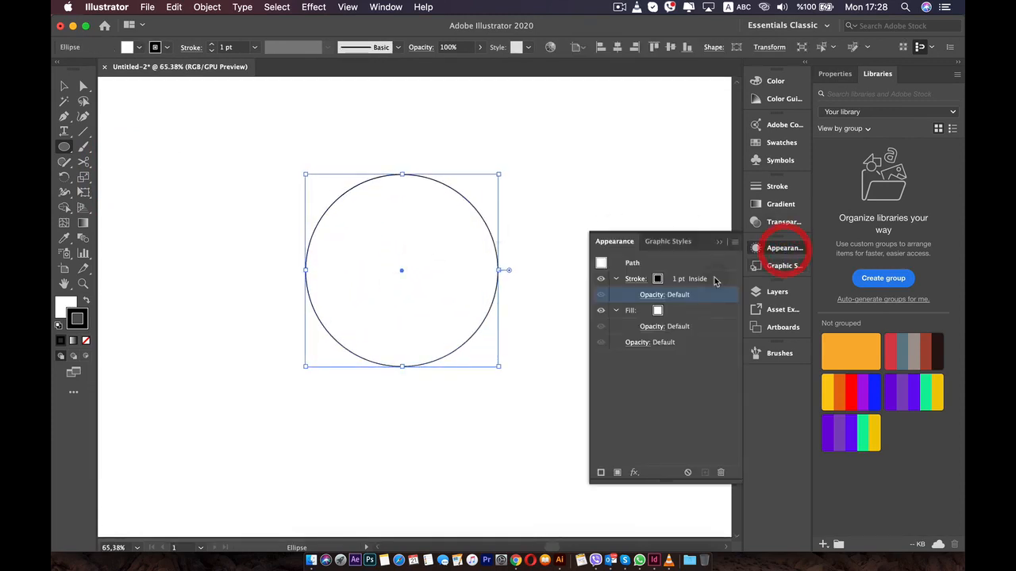
pyautogui.click(696, 278)
pyautogui.click(682, 276)
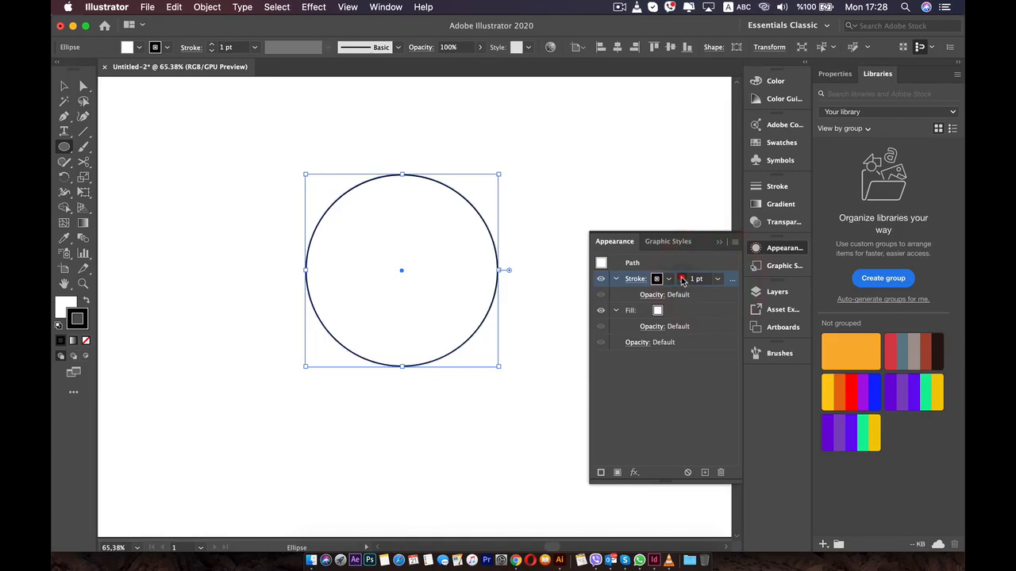
pyautogui.scroll(4, 457, 242)
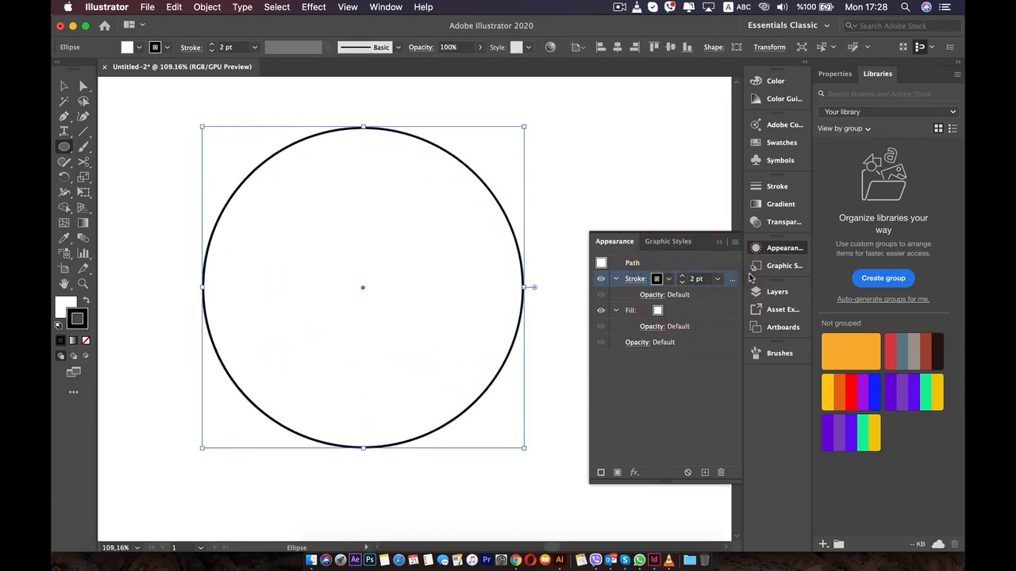
pyautogui.click(660, 399)
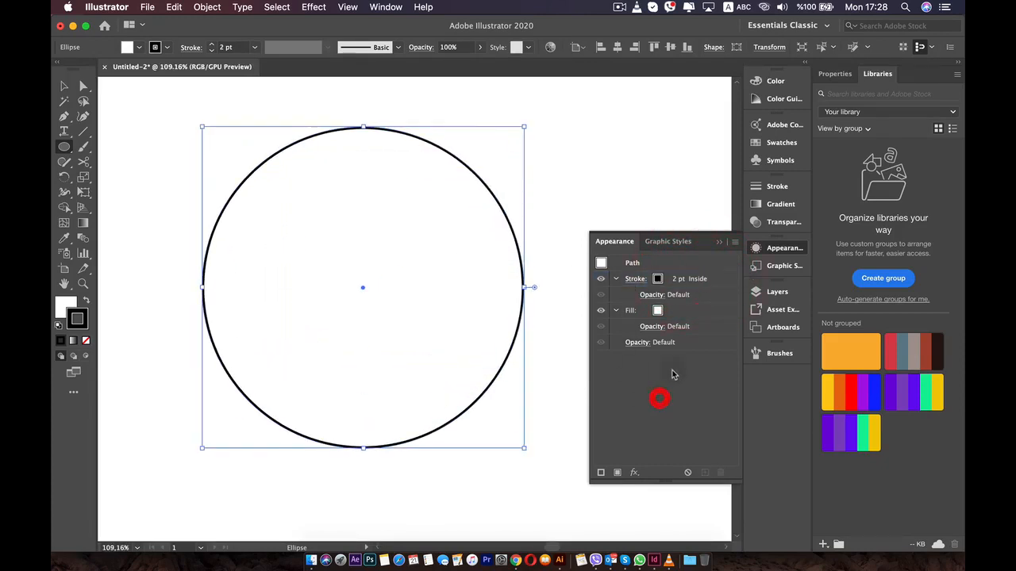
# Step: Duplicate the 2 pt stroke within the circle's appearance
pyautogui.click(725, 282)
pyautogui.press('alt')
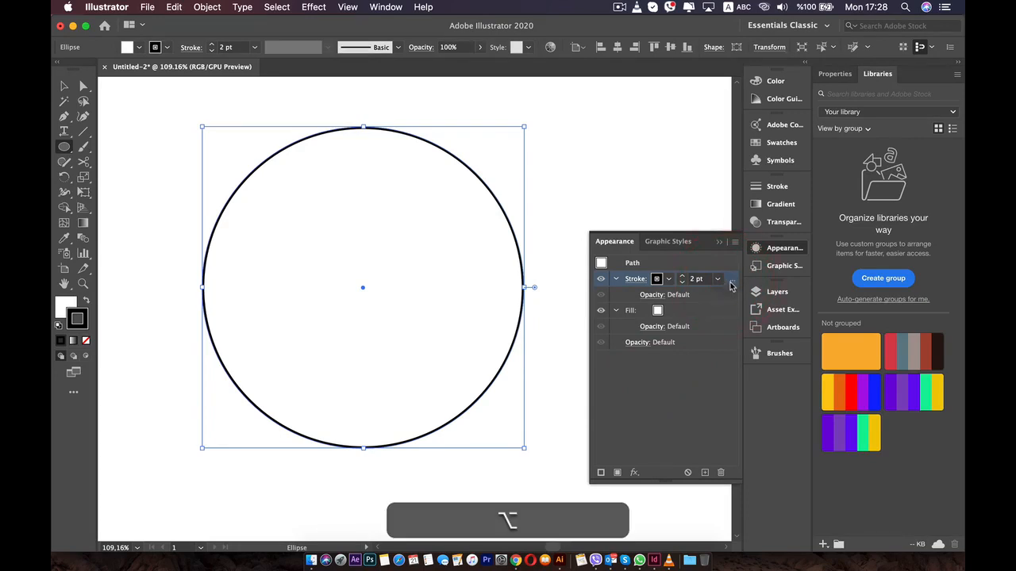
pyautogui.moveTo(731, 280); pyautogui.dragTo(723, 270)
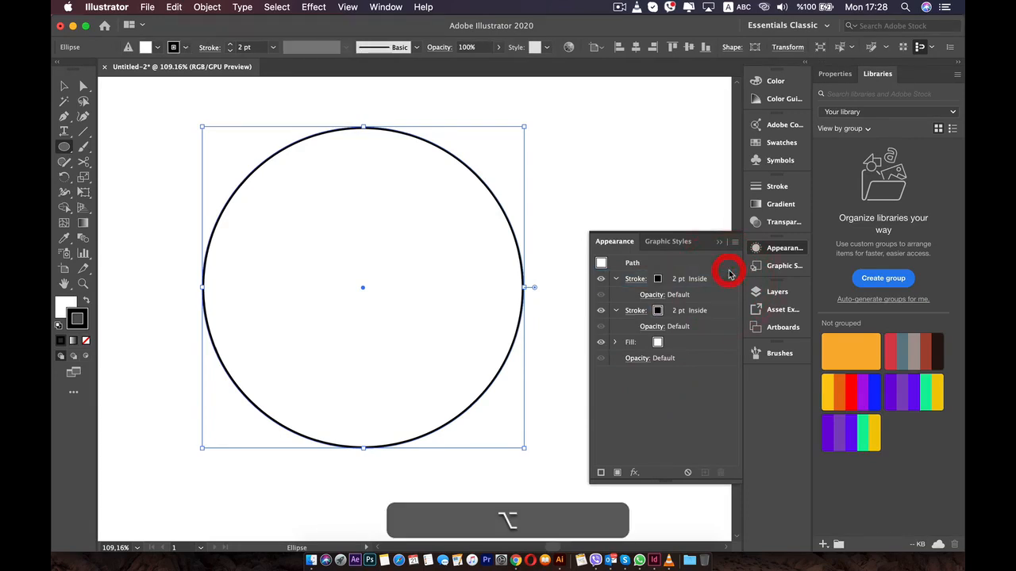
# Step: Apply an Offset Path effect of 5 px to the topmost stroke of the circle
pyautogui.click(726, 277)
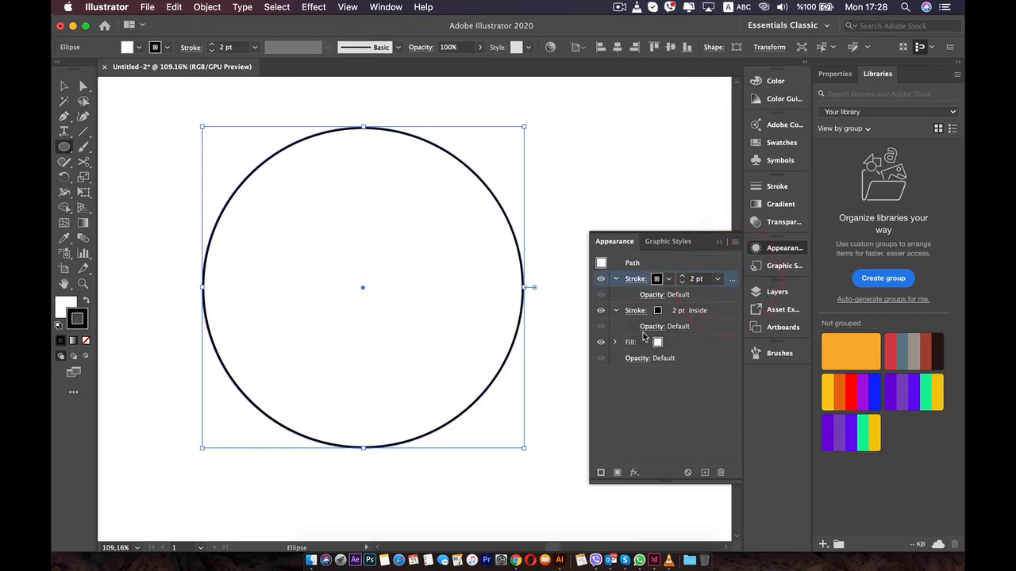
pyautogui.click(637, 473)
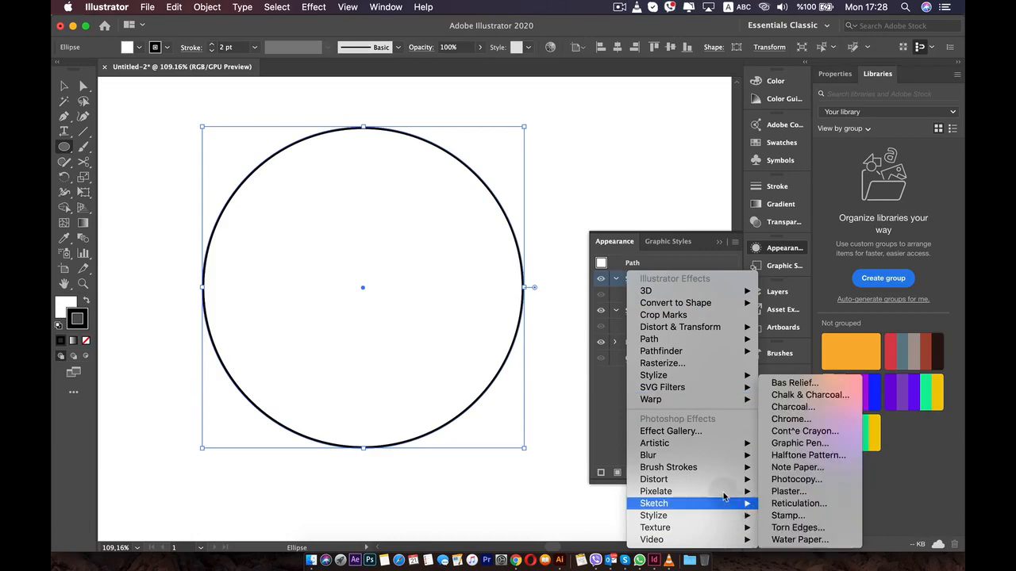
pyautogui.moveTo(663, 341)
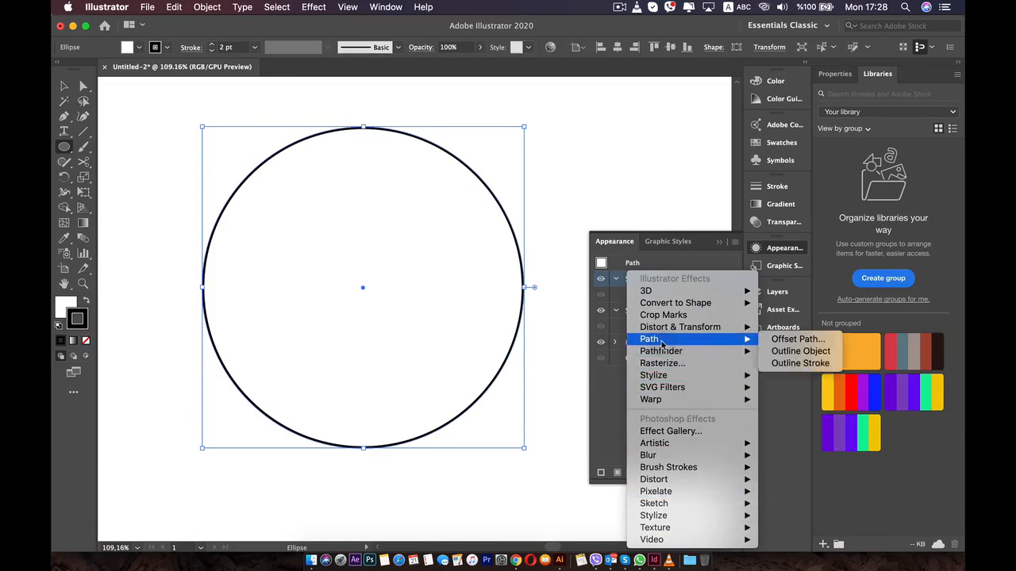
pyautogui.click(811, 342)
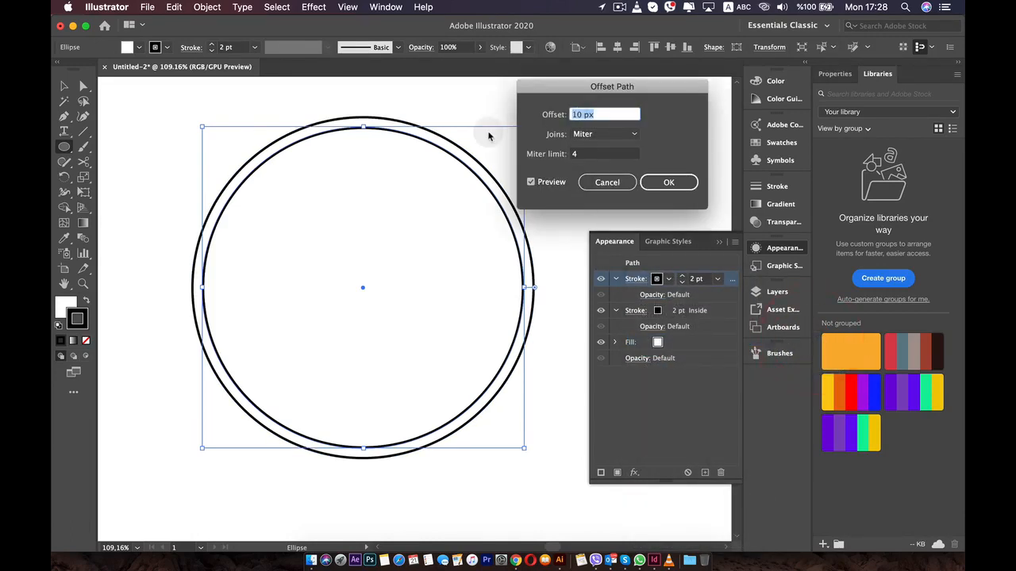
pyautogui.press('Down')
pyautogui.press('Down')
pyautogui.press('Down')
pyautogui.press('Down')
pyautogui.press('Down')
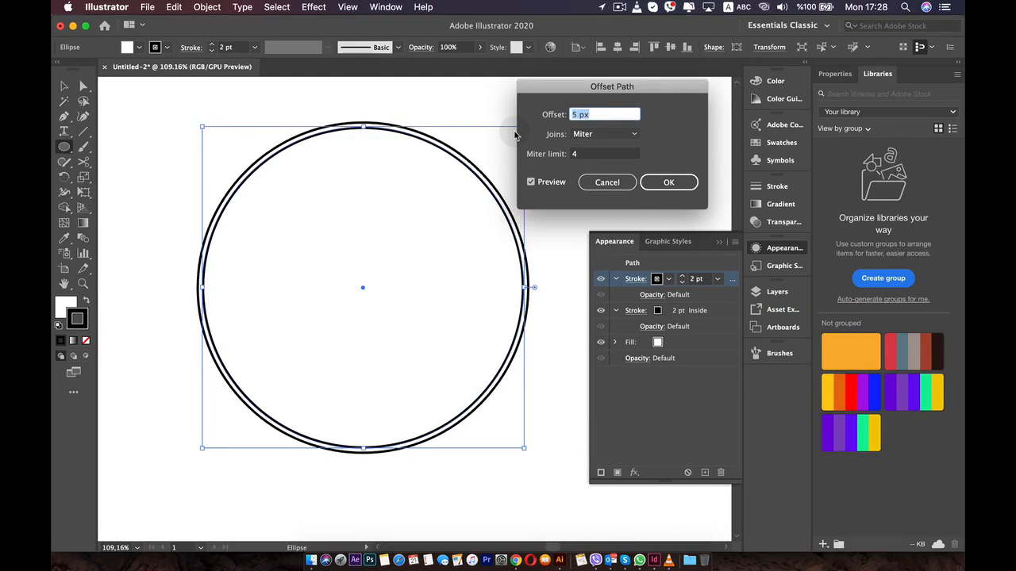
pyautogui.click(672, 182)
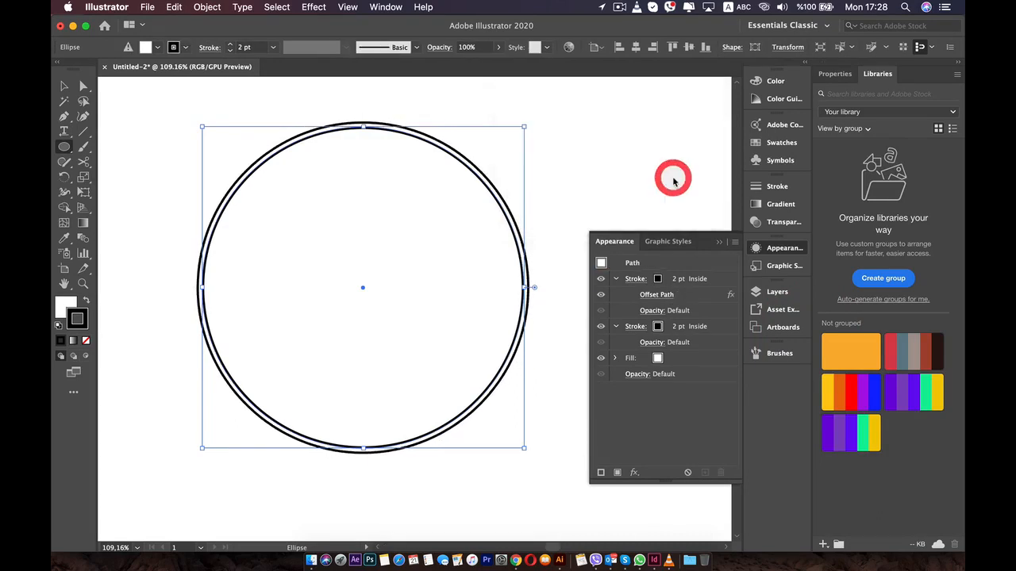
# Step: Duplicate the offset stroke and set the top copy's Offset Path to 10 px
pyautogui.click(717, 282)
pyautogui.moveTo(729, 284); pyautogui.dragTo(729, 271)
pyautogui.click(659, 295)
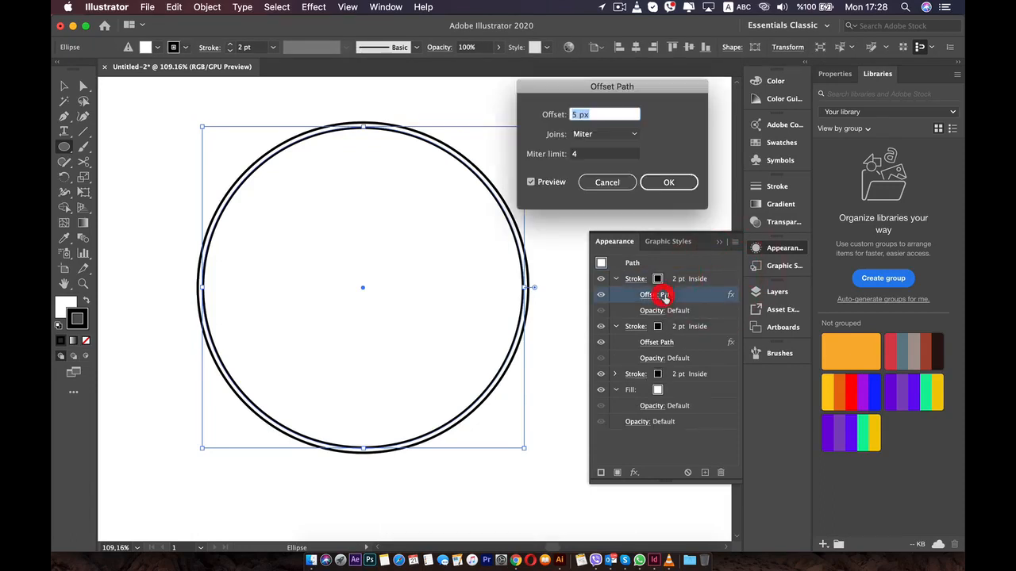
pyautogui.press('Up')
pyautogui.press('Up')
pyautogui.press('Up')
pyautogui.press('Up')
pyautogui.press('Up')
pyautogui.press('Up')
pyautogui.press('Up')
pyautogui.press('Up')
pyautogui.press('Up')
pyautogui.press('Up')
pyautogui.press('Up')
pyautogui.press('Up')
pyautogui.press('Up')
pyautogui.press('Up')
pyautogui.press('Up')
pyautogui.press('Up')
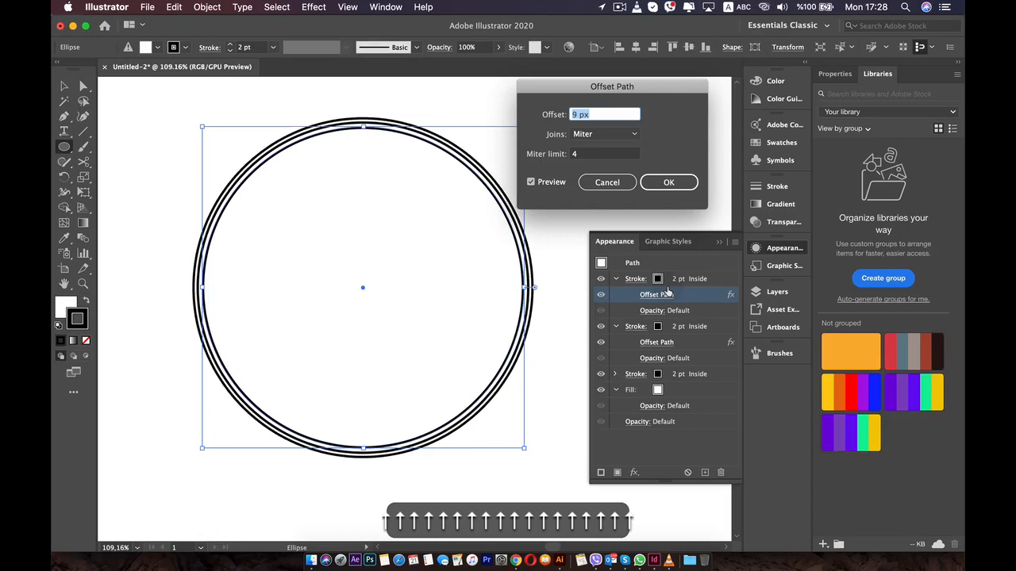
pyautogui.click(670, 182)
# Step: Duplicate the 10 px offset stroke and set the top copy's Offset Path to 15 px
pyautogui.click(730, 283)
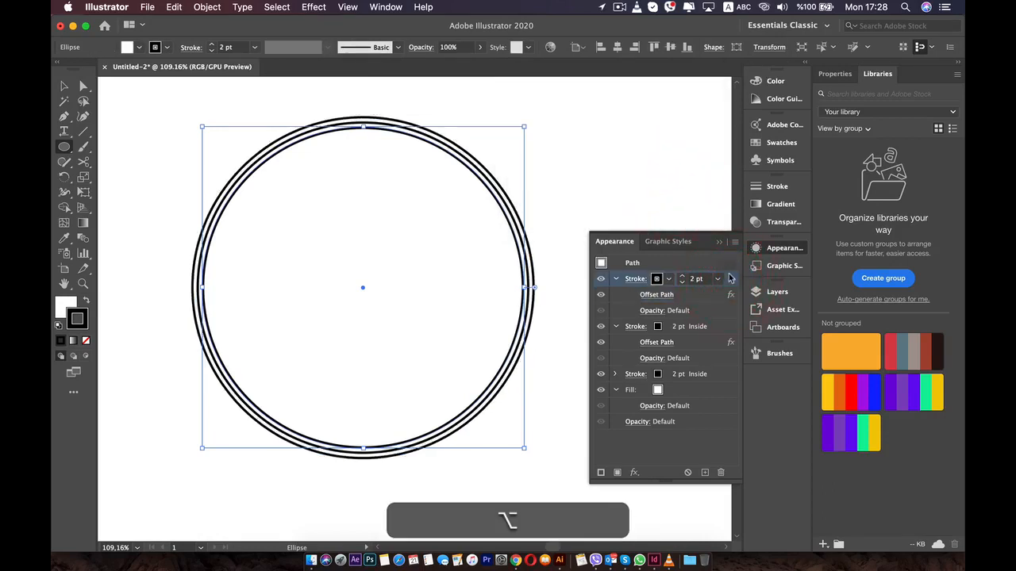
pyautogui.click(718, 269)
pyautogui.click(656, 294)
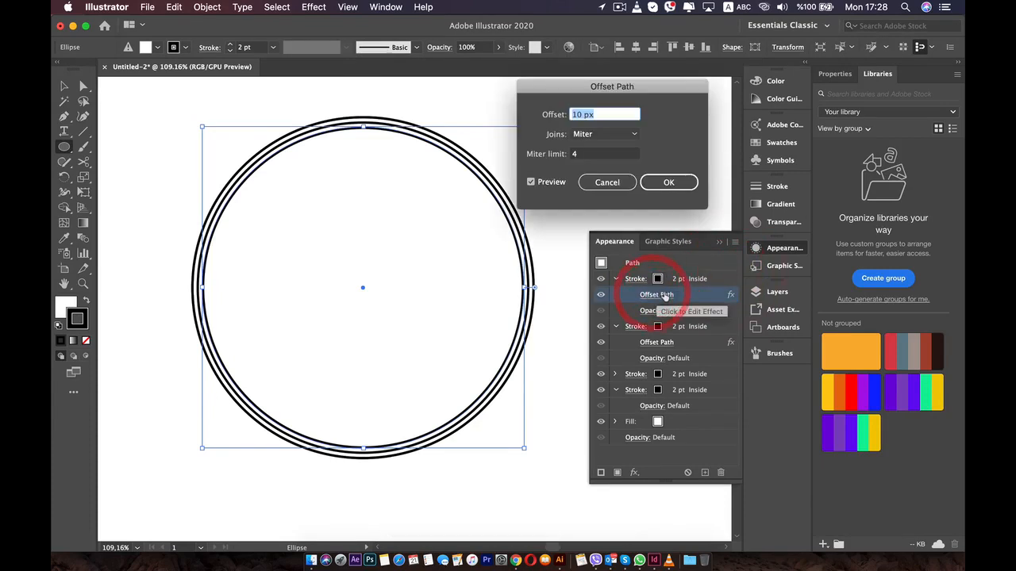
pyautogui.press('Up')
pyautogui.press('Up')
pyautogui.press('Up')
pyautogui.press('Up')
pyautogui.press('Up')
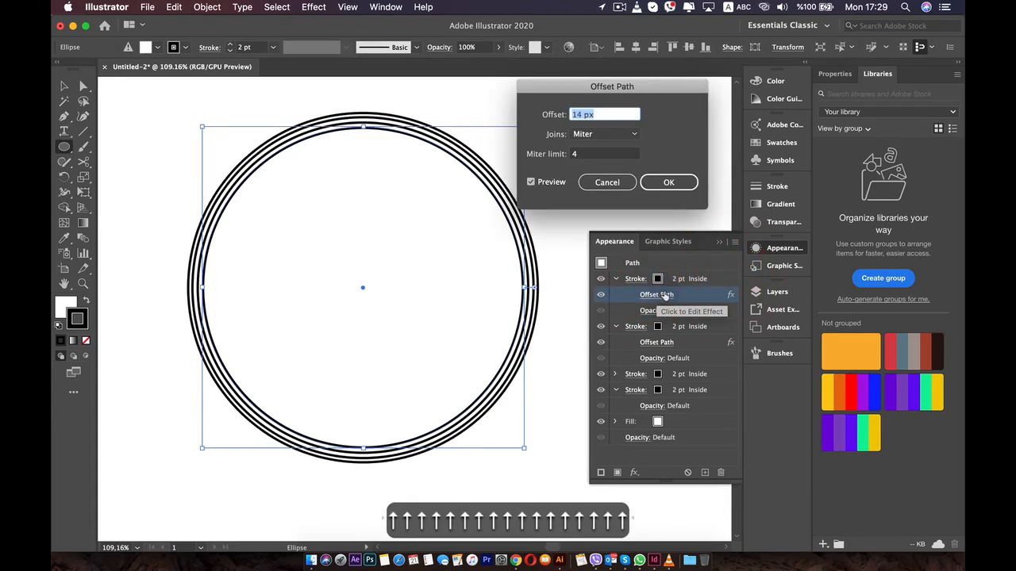
pyautogui.click(667, 181)
# Step: Duplicate the 15 px offset stroke and set the top copy's Offset Path to 20 px
pyautogui.click(720, 279)
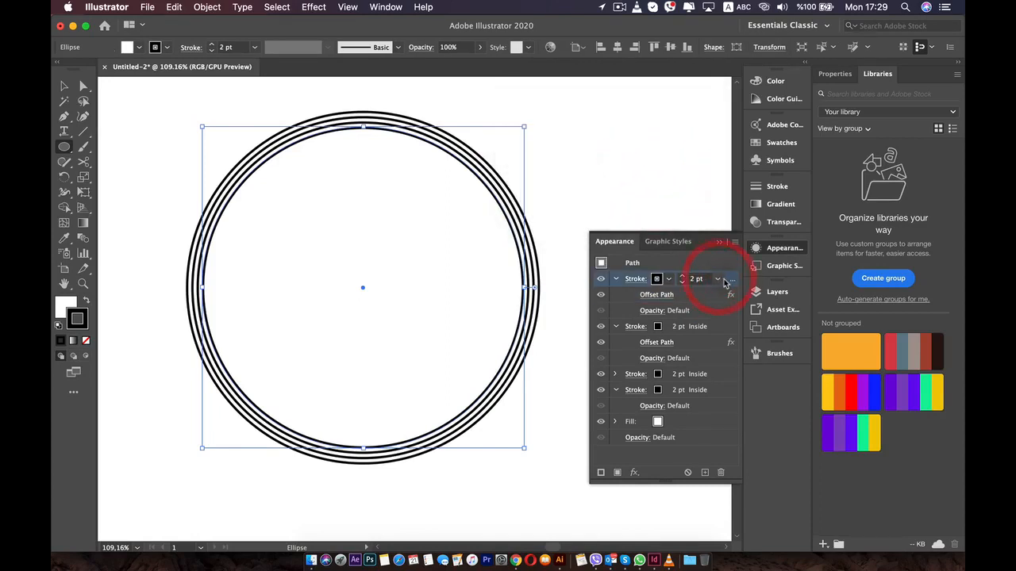
pyautogui.moveTo(728, 278); pyautogui.dragTo(727, 271)
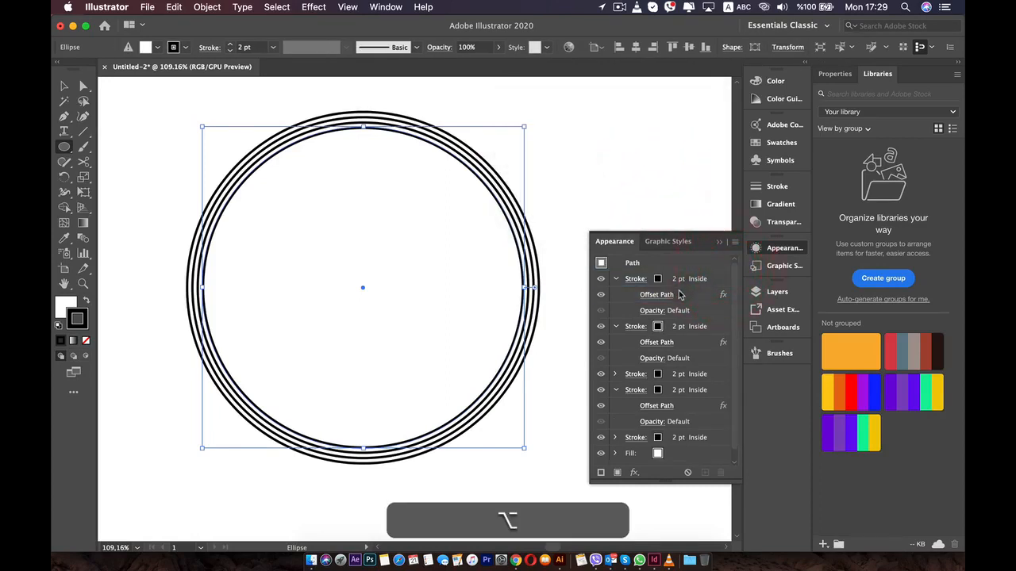
pyautogui.click(667, 294)
pyautogui.press('Up')
pyautogui.press('Up')
pyautogui.press('Up')
pyautogui.press('Up')
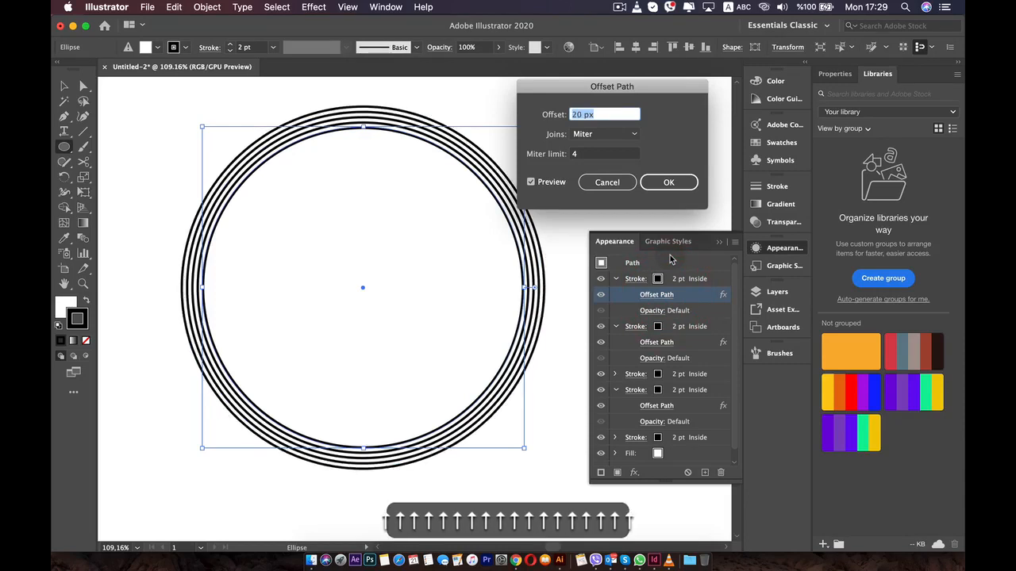
pyautogui.click(663, 182)
# Step: Deselect the circle with the Selection tool and inspect its concentric strokes
pyautogui.click(618, 200)
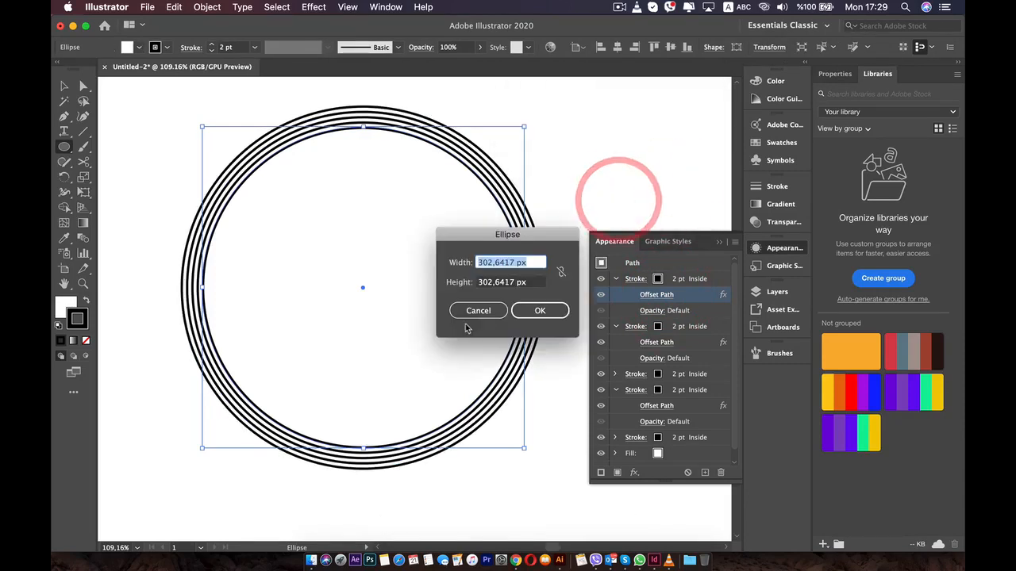
pyautogui.click(476, 310)
pyautogui.press('v')
pyautogui.click(571, 232)
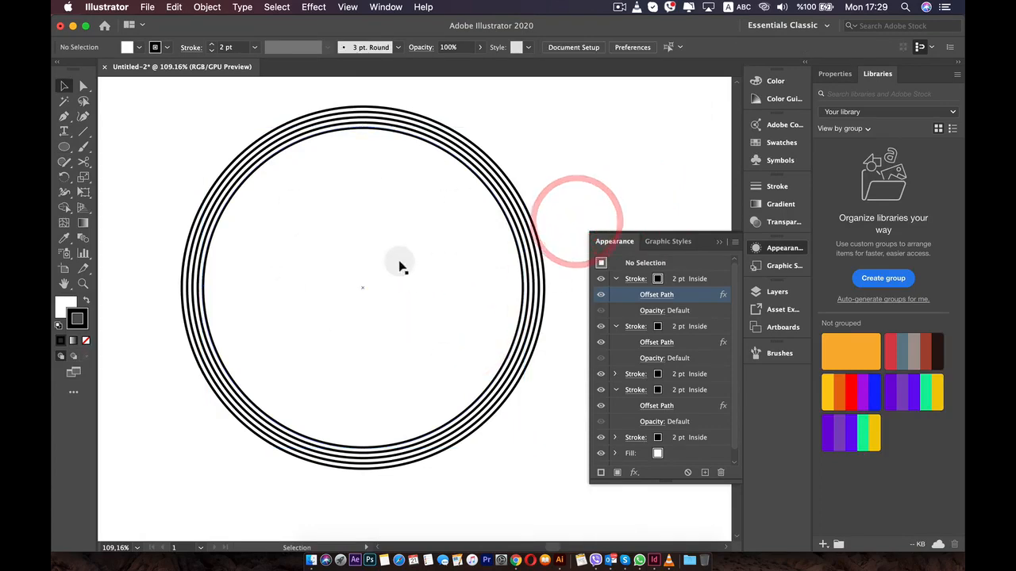
pyautogui.scroll(5, 530, 285)
pyautogui.scroll(-5, 539, 274)
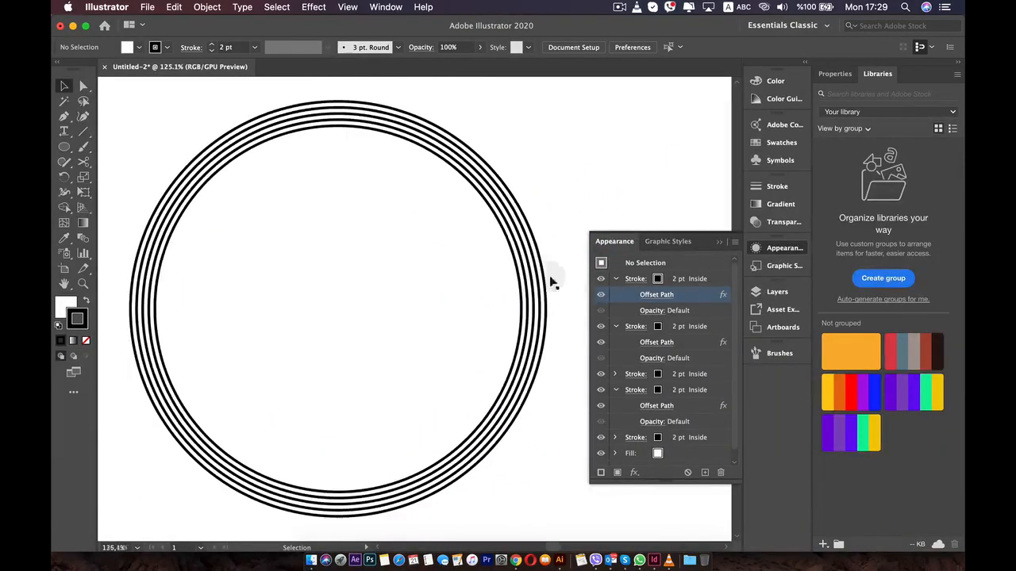
# Step: Collapse the expanded stroke entries in the circle's appearance and select the lowest stroke
pyautogui.scroll(-1, 677, 399)
pyautogui.click(615, 327)
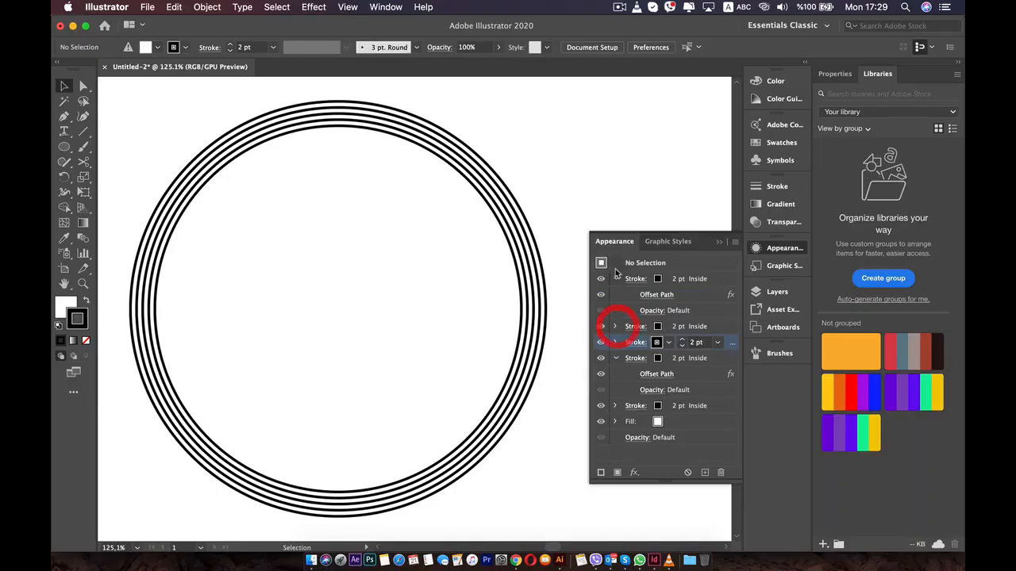
pyautogui.click(614, 279)
pyautogui.click(615, 326)
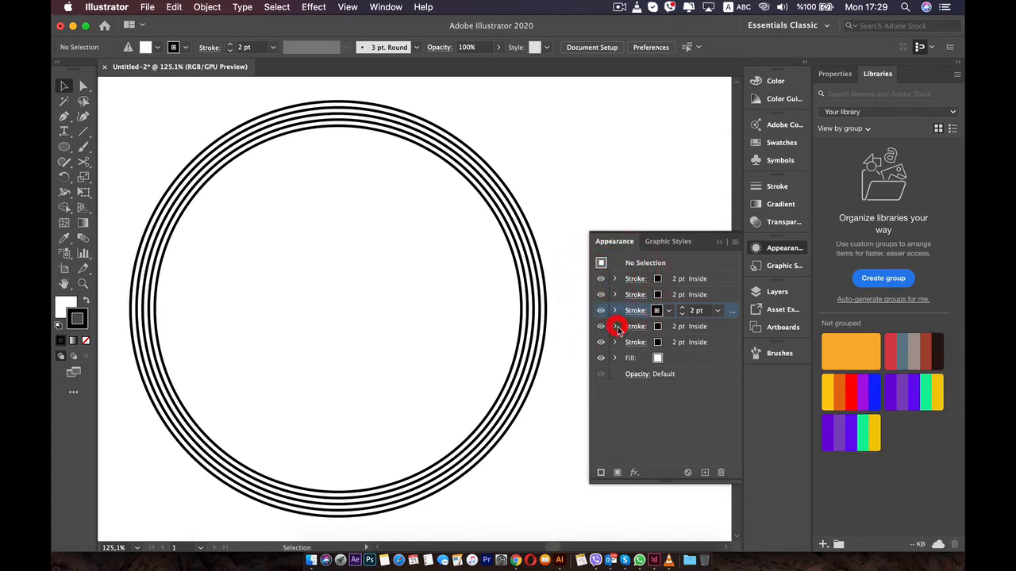
pyautogui.click(725, 347)
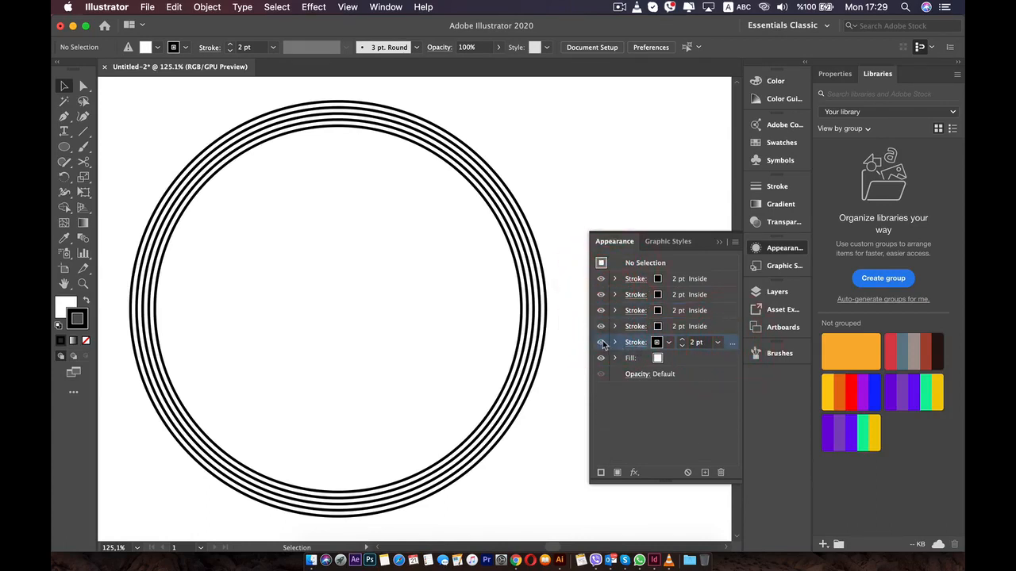
# Step: Try to turn the circle's middle stroke into a dashed line with 12 pt dashes and an increased gap
pyautogui.moveTo(602, 346)
pyautogui.mouseDown()
pyautogui.moveTo(587, 328)
pyautogui.moveTo(601, 328)
pyautogui.mouseUp()
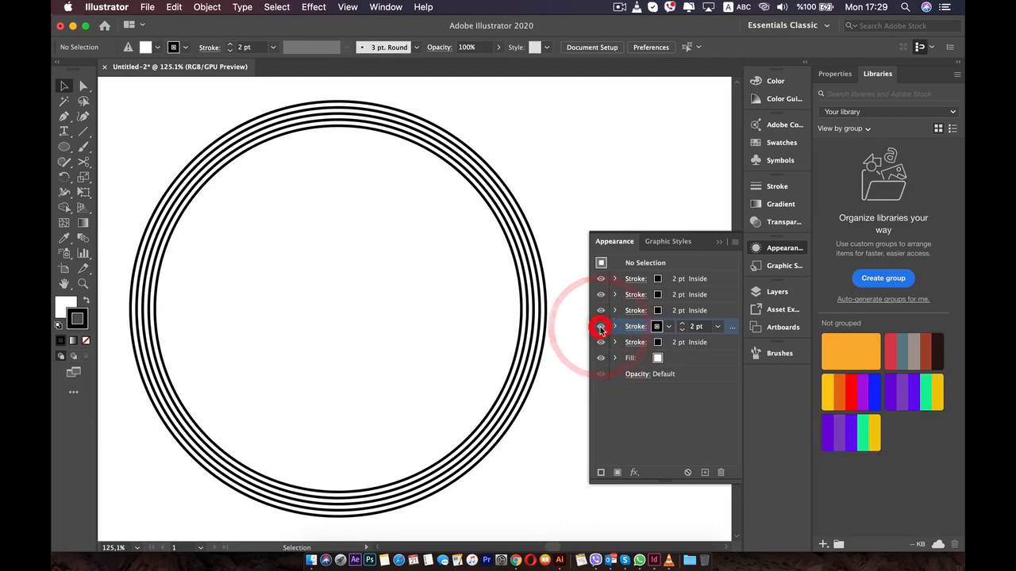
pyautogui.click(637, 310)
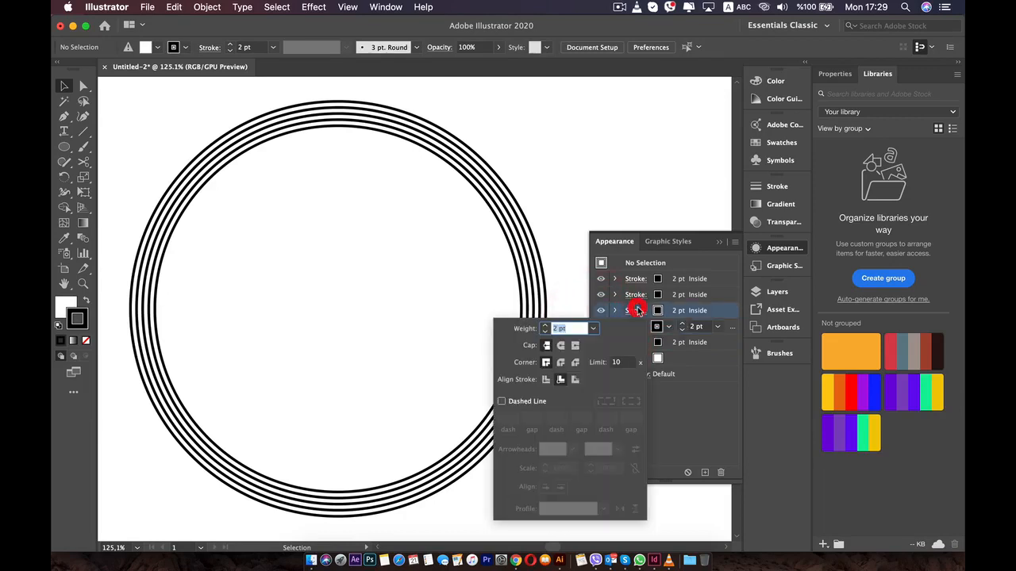
pyautogui.click(502, 401)
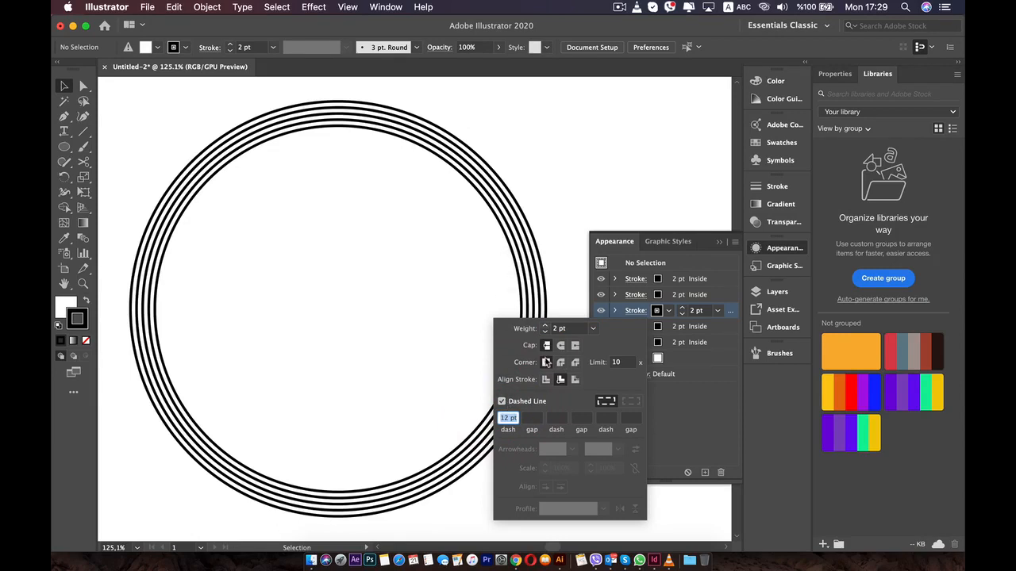
pyautogui.press('Up')
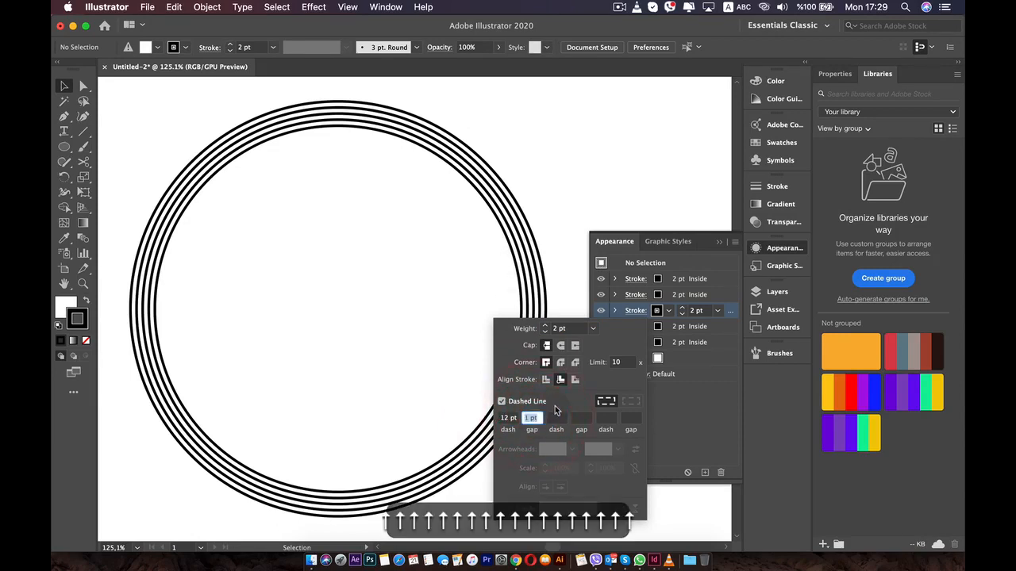
pyautogui.press('Up')
pyautogui.press('Up')
pyautogui.press('Up')
pyautogui.press('Up')
pyautogui.press('Up')
pyautogui.press('Up')
pyautogui.press('Up')
pyautogui.press('Up')
pyautogui.press('Up')
pyautogui.press('Up')
pyautogui.press('Up')
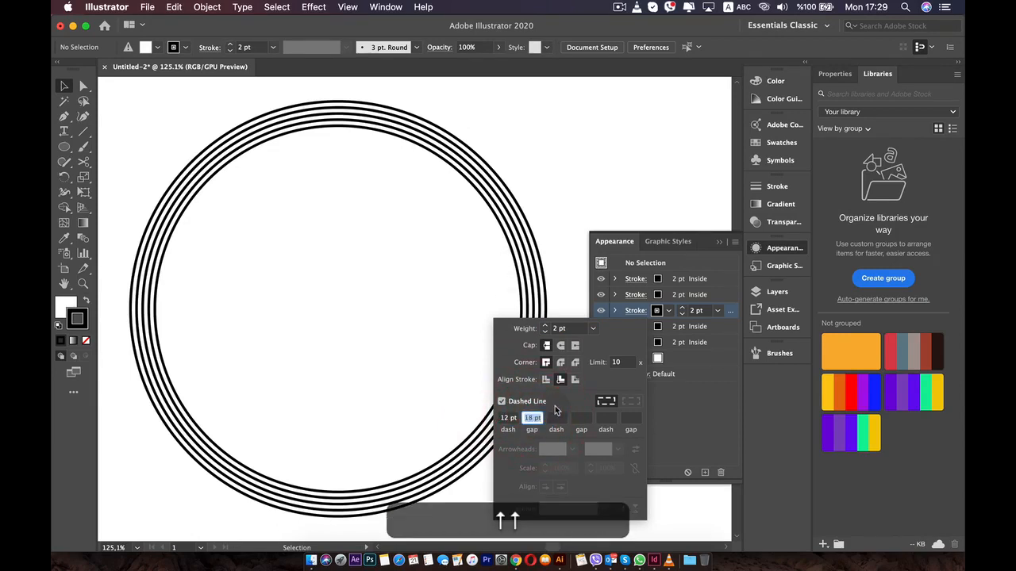
pyautogui.click(584, 134)
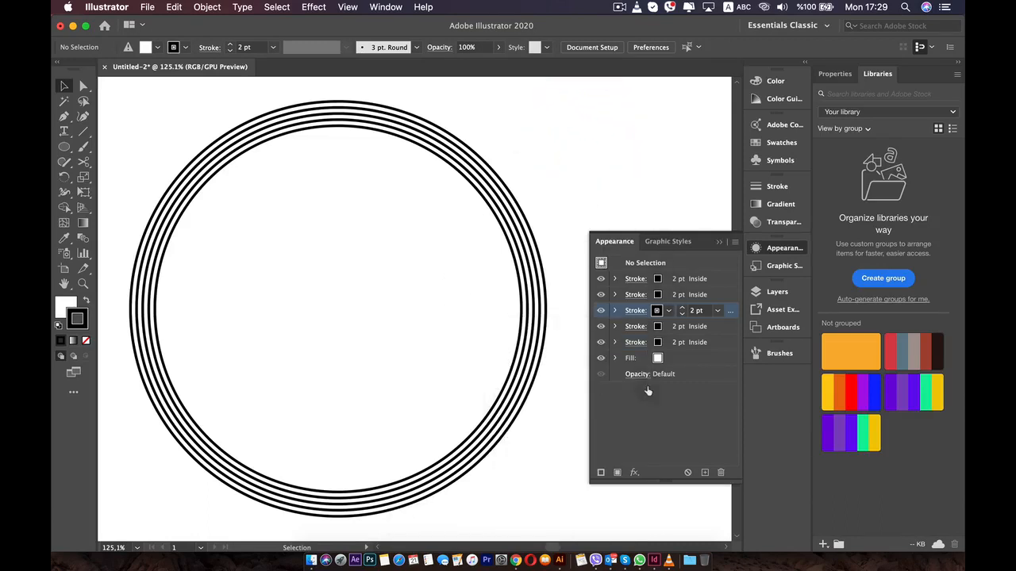
# Step: Undo the recent dash changes on the middle stroke
pyautogui.click(658, 438)
pyautogui.press('super+z')
pyautogui.press('super+z')
pyautogui.press('super+z')
pyautogui.press('super+z')
pyautogui.press('super+z')
pyautogui.press('super+z')
pyautogui.press('super+z')
pyautogui.press('super+z')
pyautogui.press('super+z')
pyautogui.press('super+z')
pyautogui.press('super+z')
pyautogui.press('super+z')
pyautogui.press('super+z')
pyautogui.press('super+z')
pyautogui.press('super+z')
pyautogui.press('super+z')
pyautogui.press('super+z')
pyautogui.press('super+z')
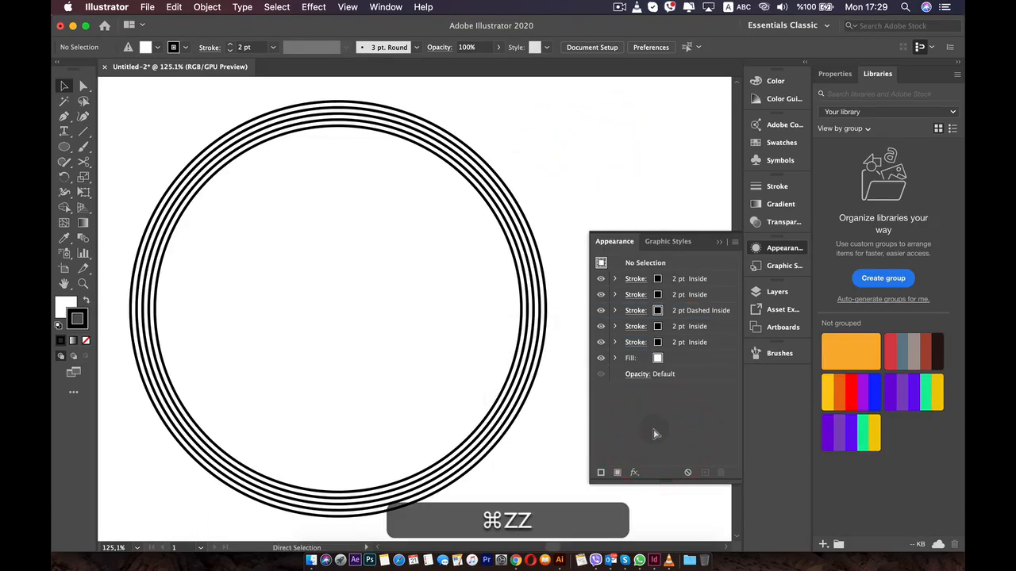
pyautogui.press('super+z')
pyautogui.press('super+z')
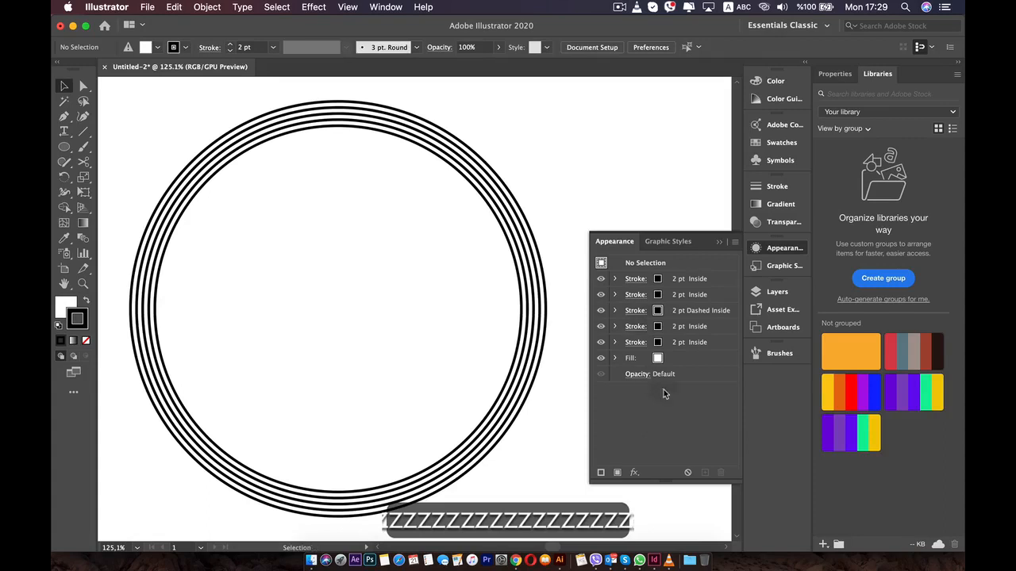
pyautogui.press('super+z')
pyautogui.press('super+z')
pyautogui.press('super+z')
# Step: Turn off the dashed line option for the middle stroke
pyautogui.click(695, 310)
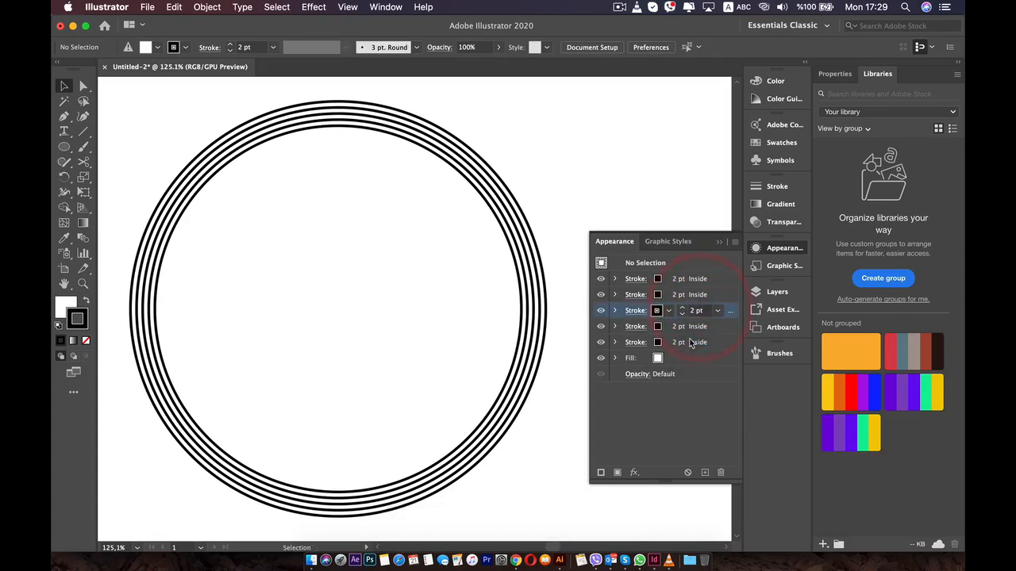
pyautogui.click(635, 310)
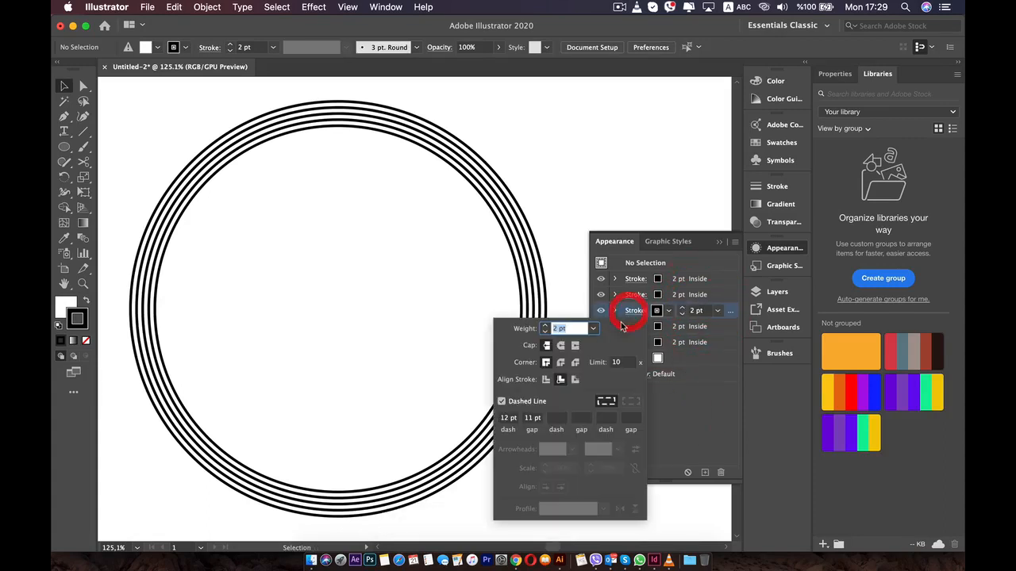
pyautogui.click(503, 404)
pyautogui.click(702, 436)
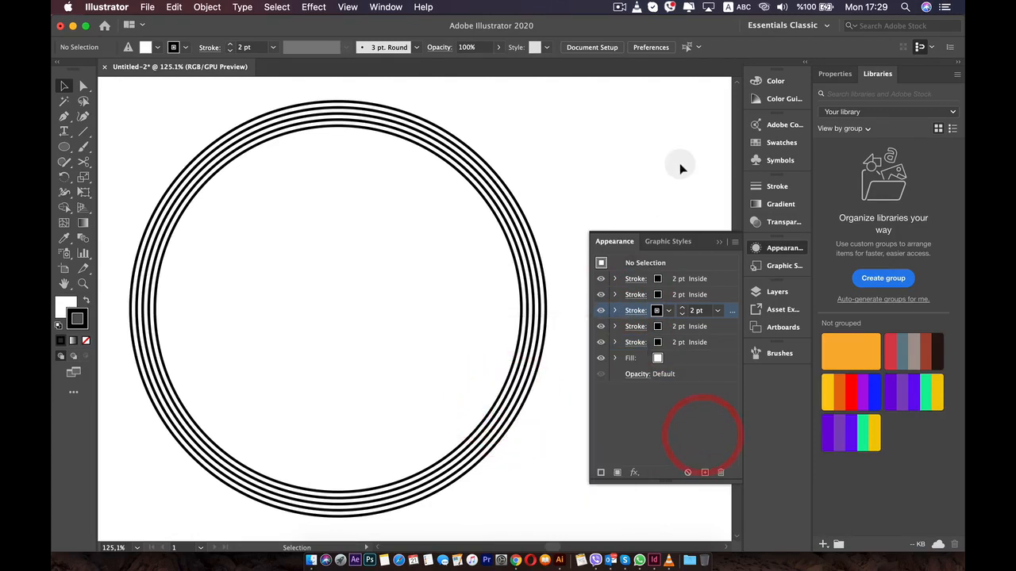
pyautogui.click(649, 159)
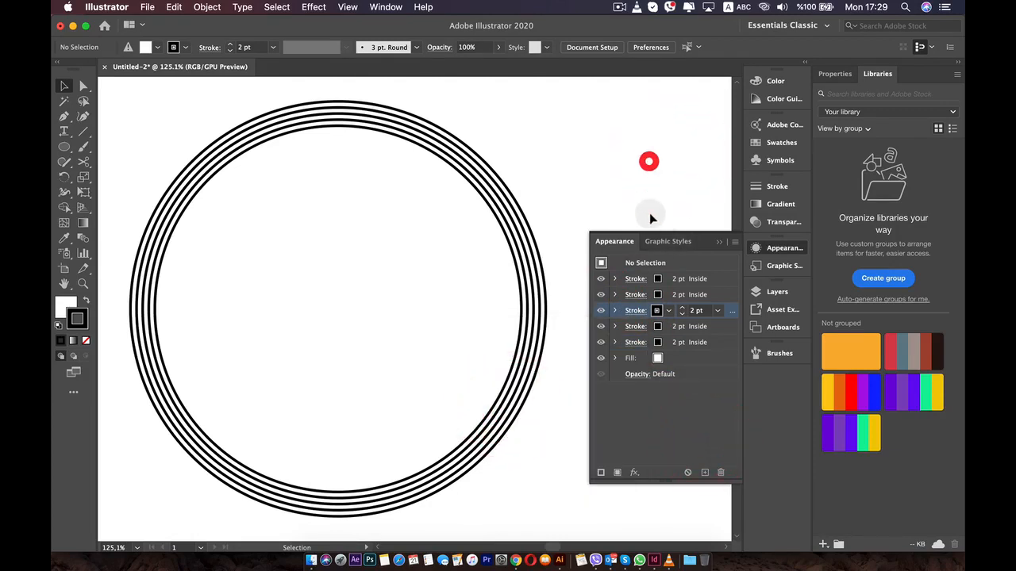
# Step: Select the circle and briefly hide and show its third and fourth strokes to identify the matching rings
pyautogui.click(426, 120)
pyautogui.click(698, 284)
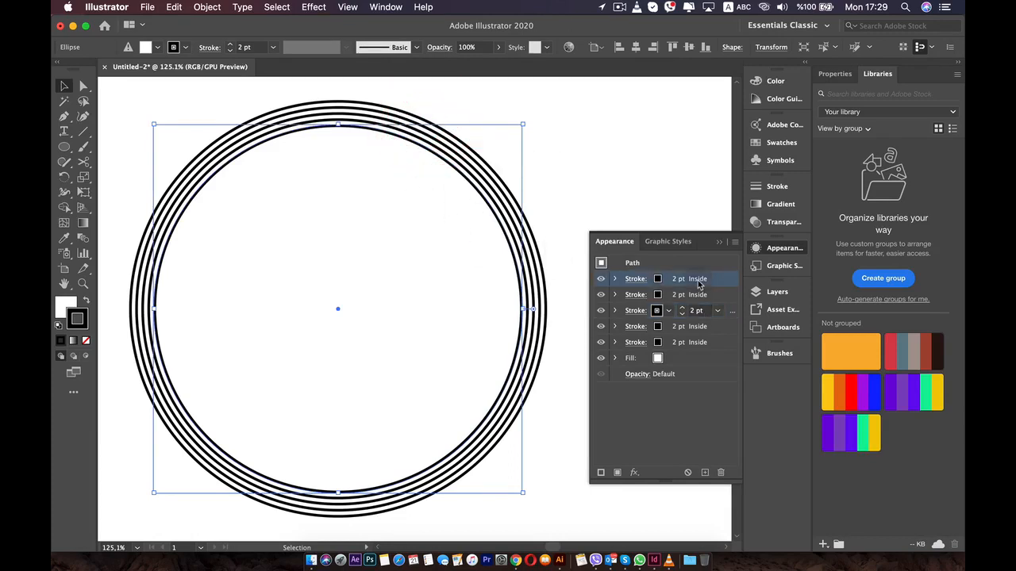
pyautogui.click(601, 310)
pyautogui.click(600, 311)
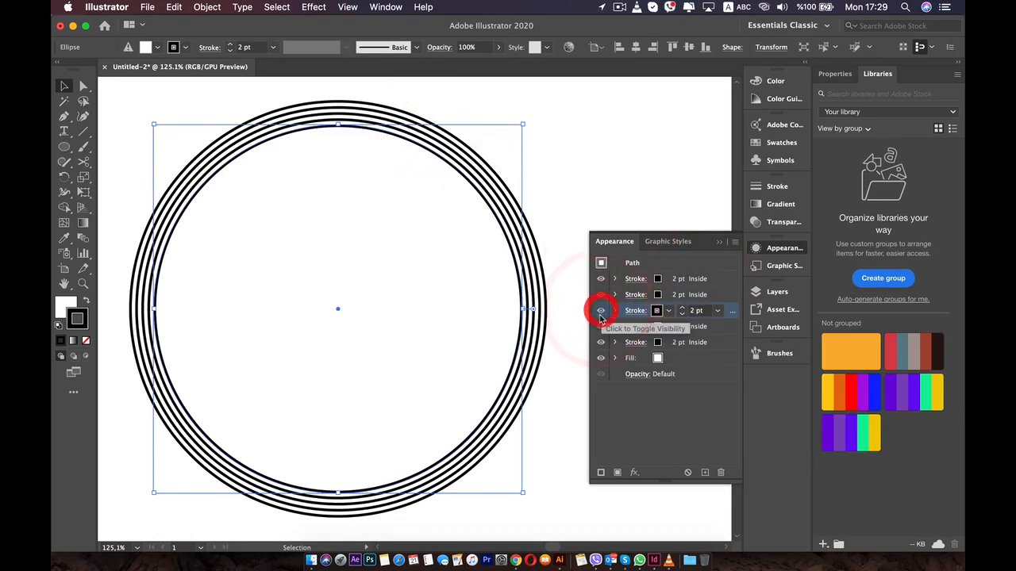
pyautogui.click(600, 326)
pyautogui.click(601, 327)
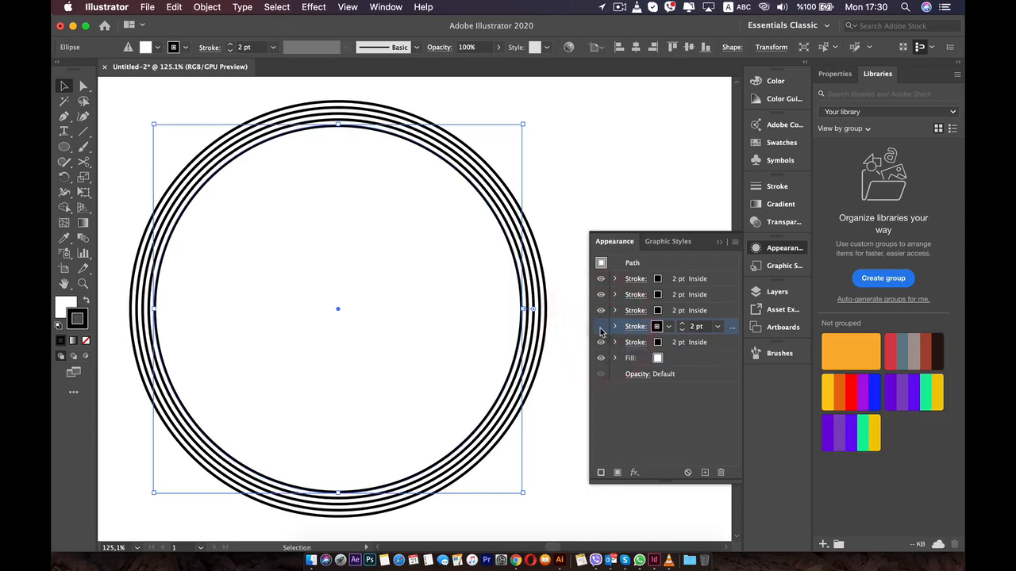
pyautogui.click(600, 331)
# Step: Examine the rings up close, toggling the second and fourth strokes' visibility on the selected circle to match each entry
pyautogui.scroll(3, 505, 295)
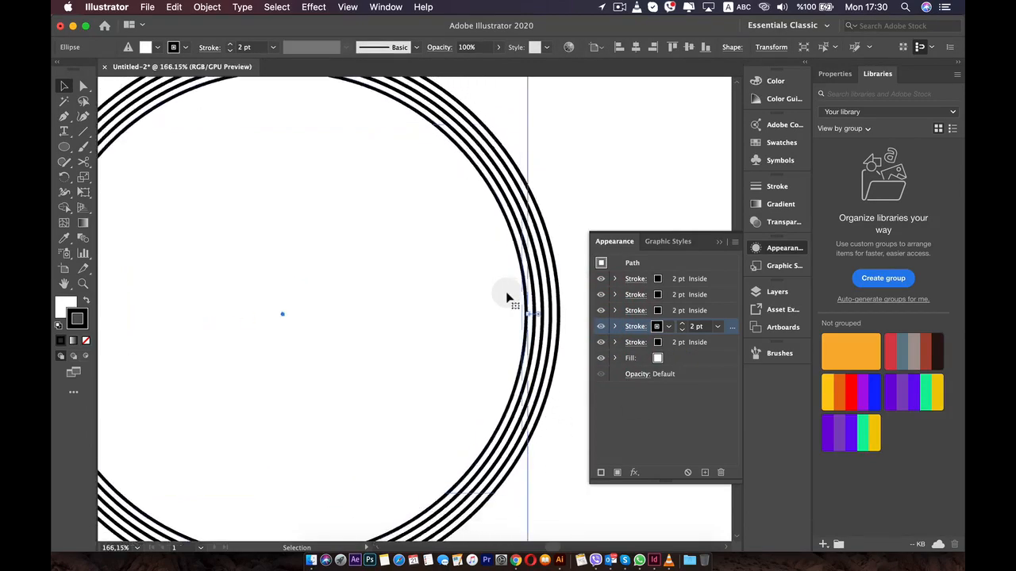
pyautogui.press('space')
pyautogui.moveTo(457, 169); pyautogui.dragTo(481, 243)
pyautogui.scroll(5, 526, 336)
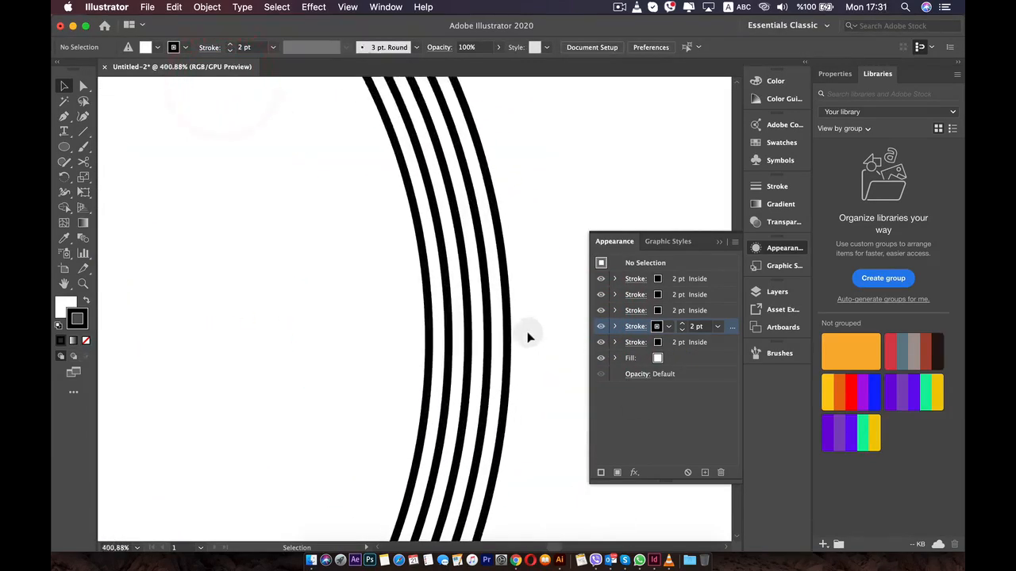
pyautogui.scroll(-5, 526, 336)
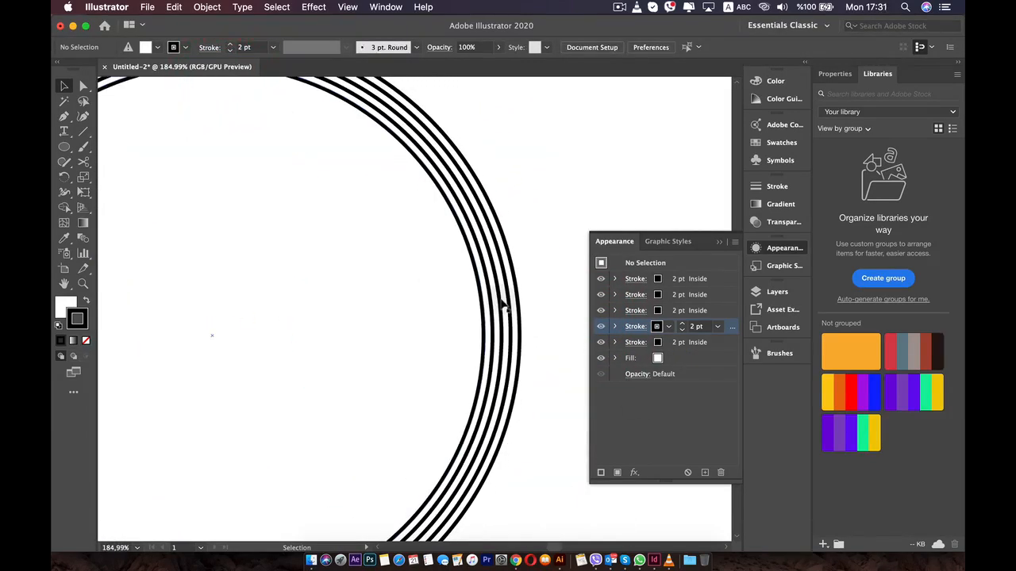
pyautogui.click(501, 300)
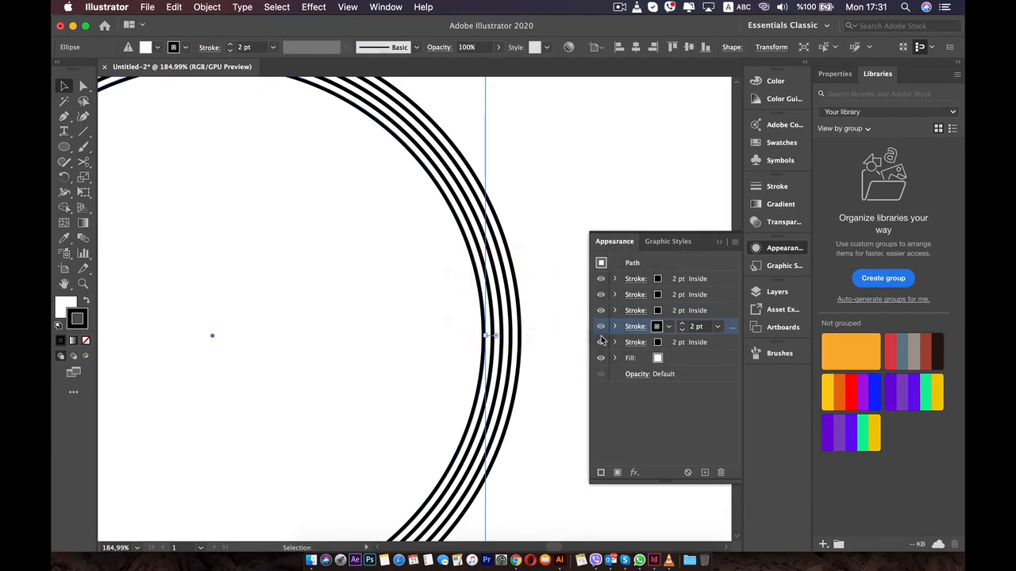
pyautogui.click(600, 296)
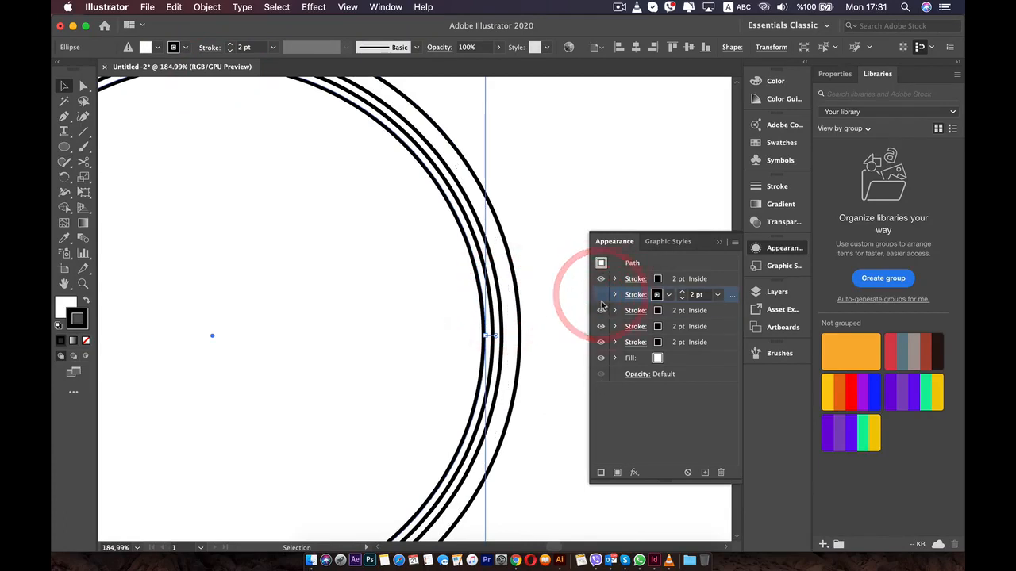
pyautogui.click(601, 297)
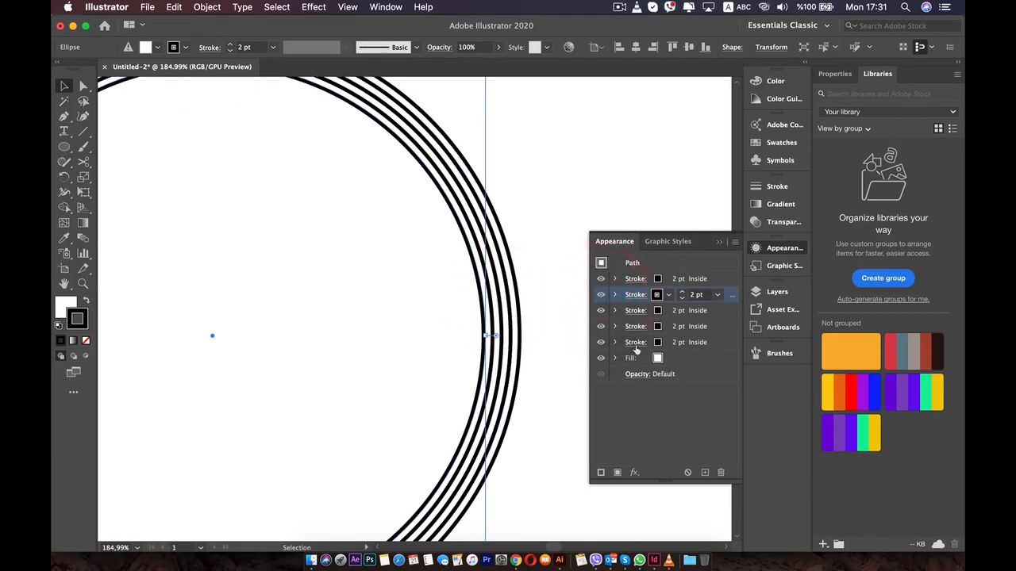
pyautogui.click(602, 328)
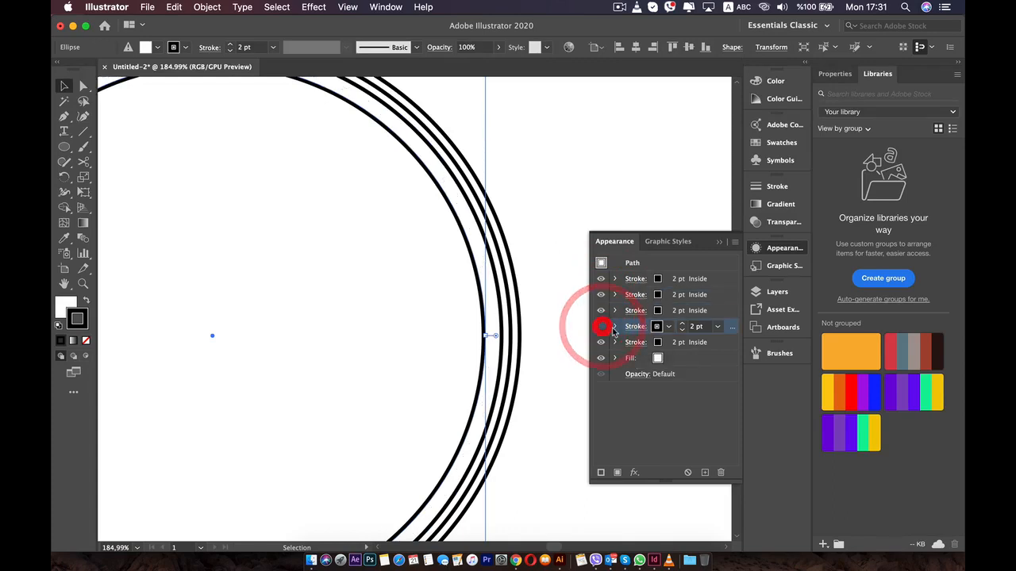
pyautogui.click(602, 327)
# Step: Give the circle's fourth stroke a round cap and turn on its dashed line option
pyautogui.click(633, 327)
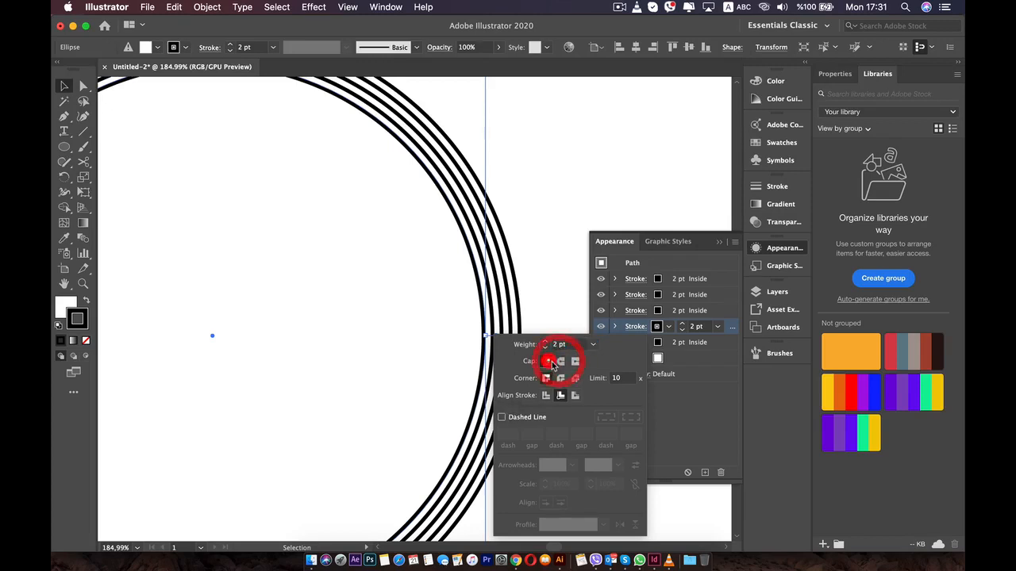
pyautogui.click(560, 362)
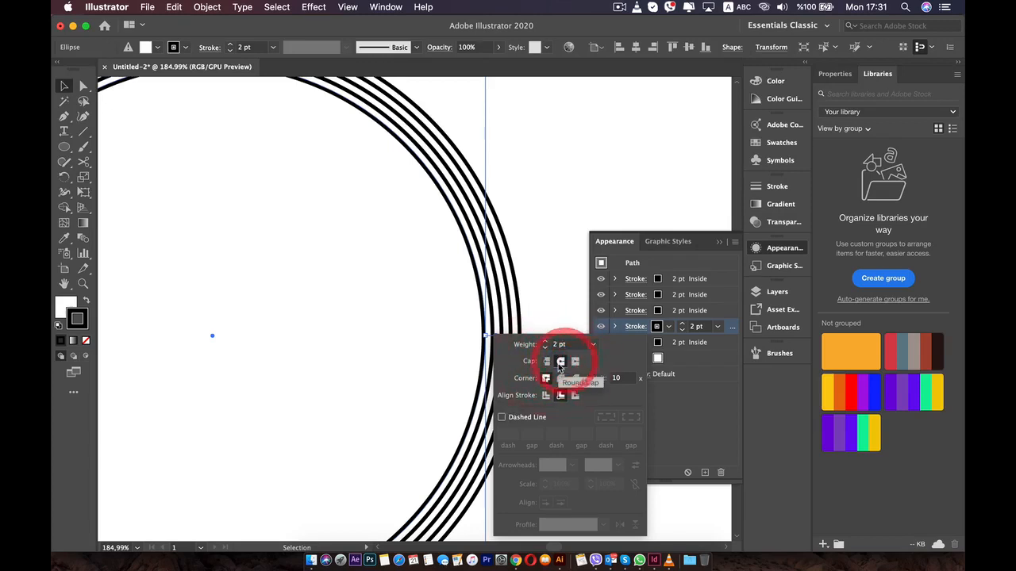
pyautogui.click(511, 421)
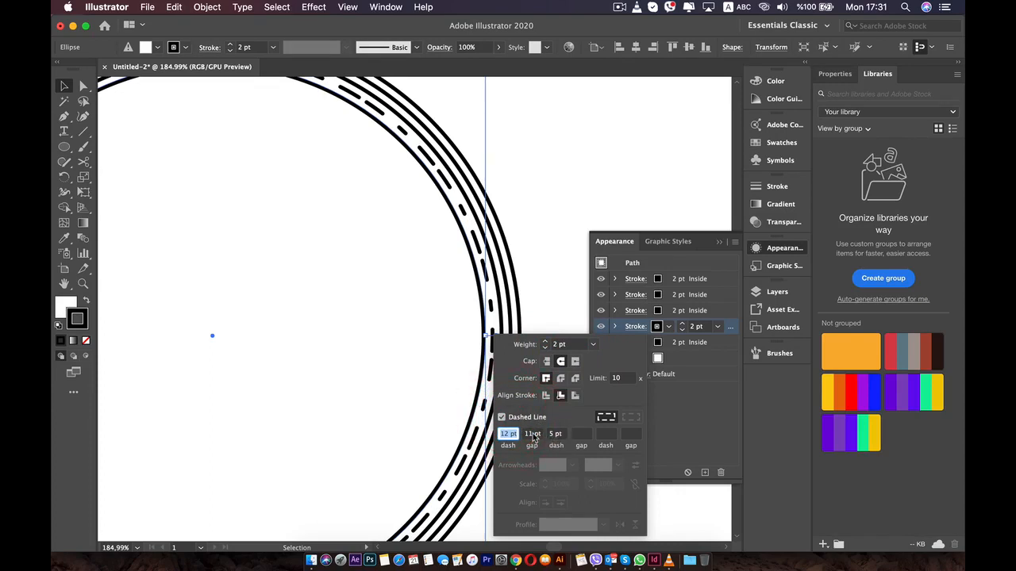
# Step: Adjust the first gap of the fourth stroke's dash pattern to 14 pt, keeping the 12 pt dash
pyautogui.press('Up')
pyautogui.press('Up')
pyautogui.press('Up')
pyautogui.press('Up')
pyautogui.press('Up')
pyautogui.press('Up')
pyautogui.press('Up')
pyautogui.press('Up')
pyautogui.press('Up')
pyautogui.press('Up')
pyautogui.press('Up')
pyautogui.press('Up')
pyautogui.press('Up')
pyautogui.press('Up')
pyautogui.press('Up')
pyautogui.press('Up')
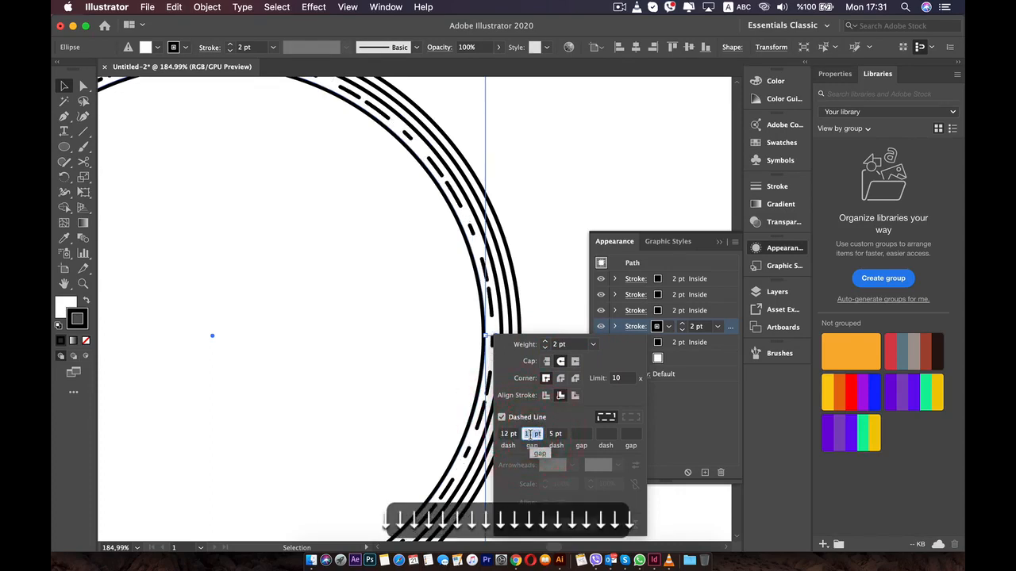
pyautogui.press('Down')
pyautogui.press('Down')
pyautogui.press('Down')
pyautogui.press('Down')
pyautogui.press('Down')
pyautogui.press('Down')
pyautogui.press('Down')
pyautogui.press('Down')
pyautogui.press('Down')
pyautogui.press('Down')
pyautogui.press('Down')
pyautogui.press('Down')
pyautogui.press('Down')
pyautogui.press('Down')
pyautogui.press('Down')
pyautogui.press('Down')
pyautogui.press('Down')
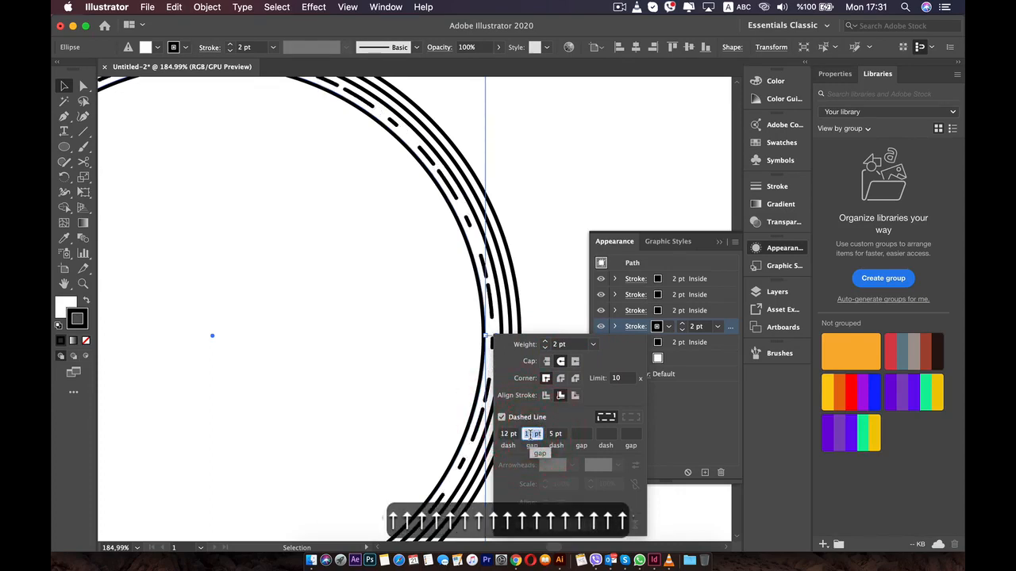
pyautogui.press('Down')
pyautogui.press('Down')
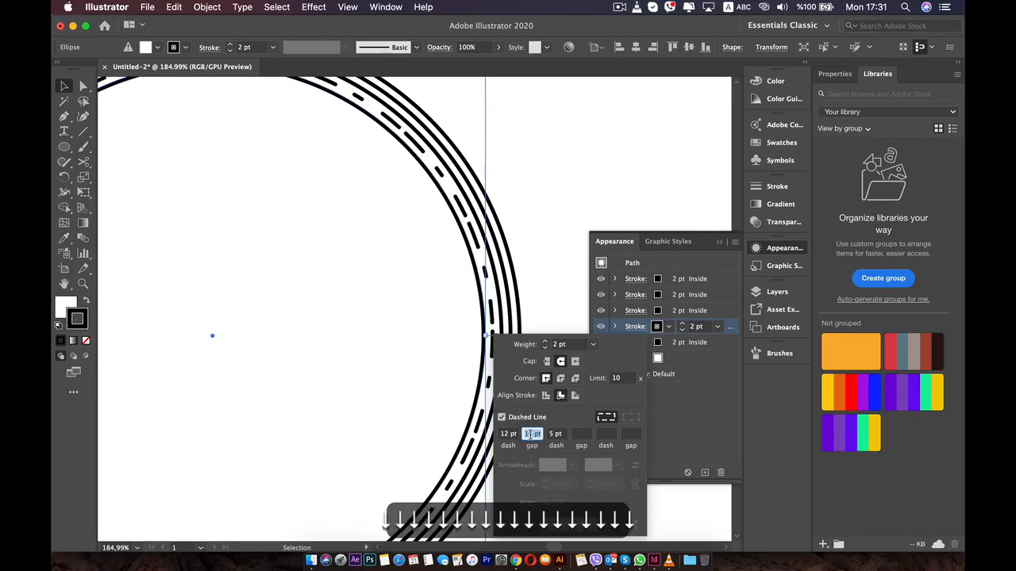
pyautogui.press('Down')
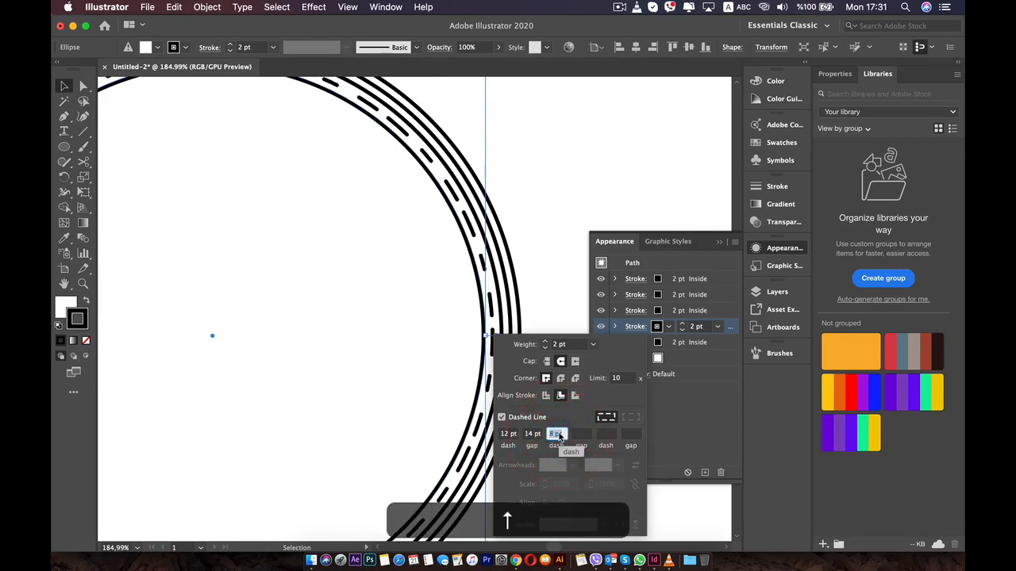
# Step: Reduce the second dash value of the fourth stroke to 0 pt for round dots between dashes
pyautogui.press('Down')
pyautogui.press('Down')
pyautogui.press('Down')
pyautogui.press('Down')
pyautogui.press('Down')
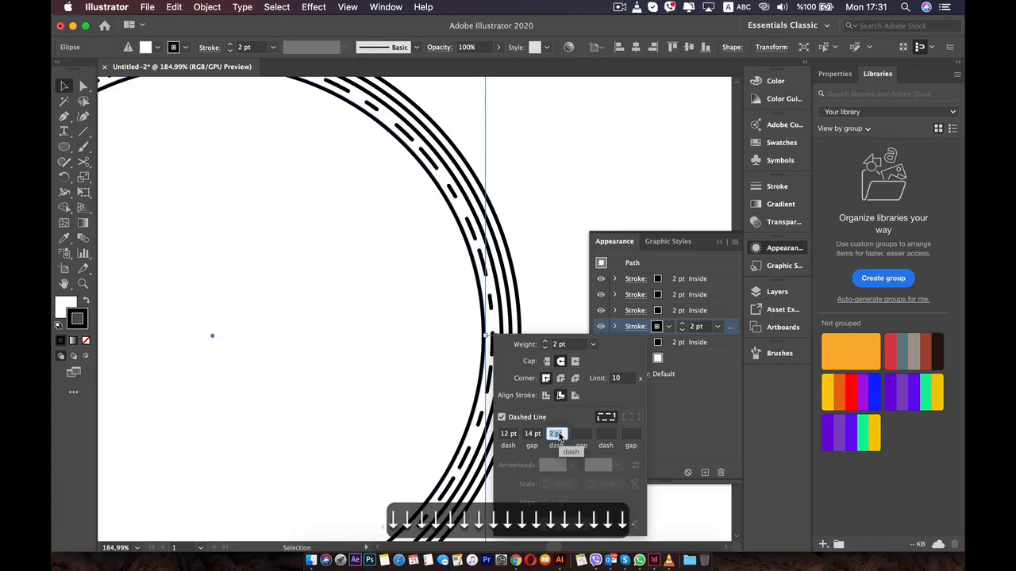
pyautogui.press('Down')
pyautogui.press('Down')
pyautogui.press('Down')
pyautogui.press('Down')
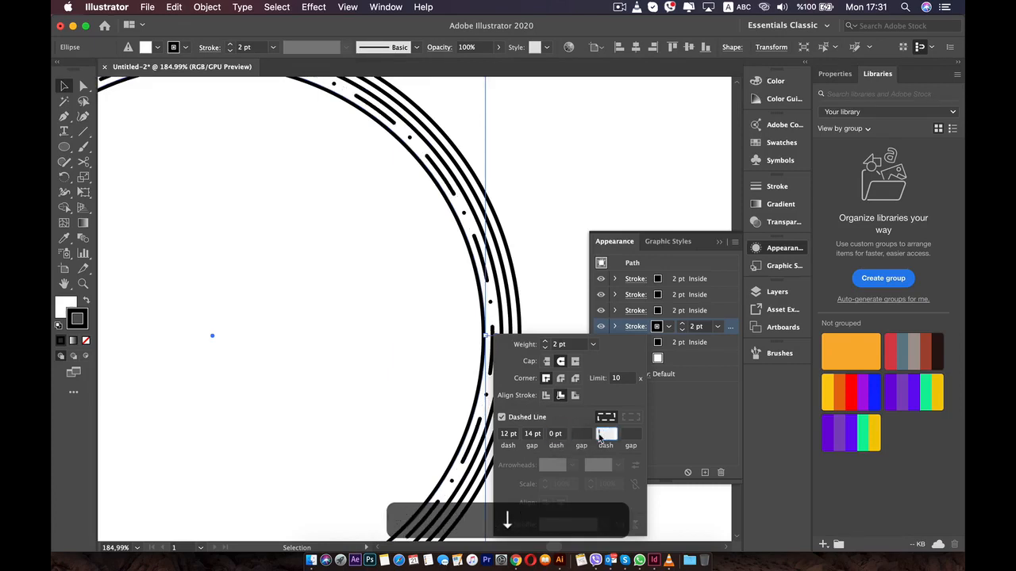
# Step: Try a second gap of 4 pt in the fourth stroke's dash pattern and close the stroke options
pyautogui.click(589, 434)
pyautogui.press('Up')
pyautogui.press('Up')
pyautogui.press('Up')
pyautogui.press('Up')
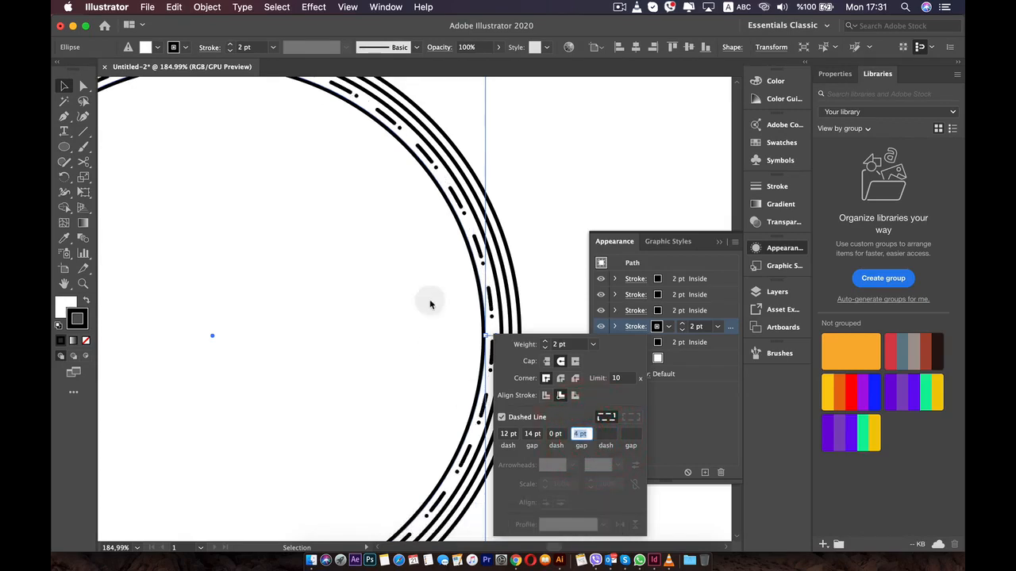
pyautogui.click(686, 414)
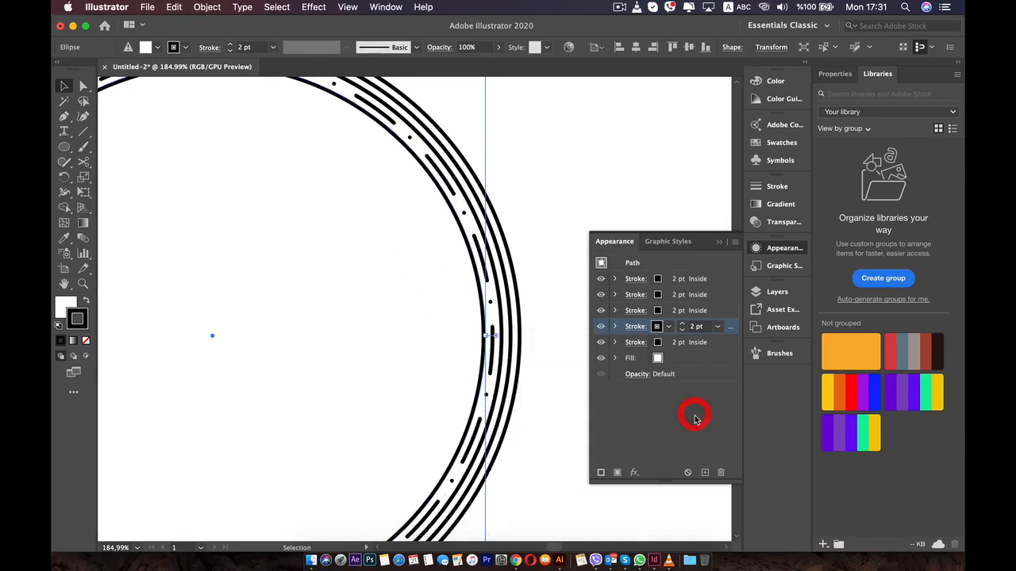
# Step: Set the second gap of the fourth stroke's dash pattern to 6 pt and close the stroke options
pyautogui.click(635, 328)
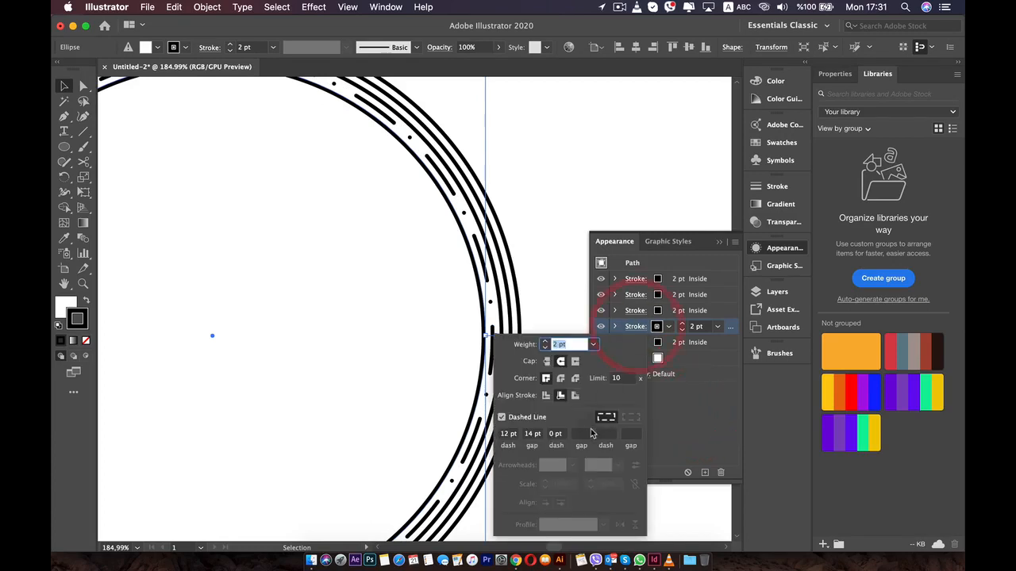
pyautogui.click(584, 433)
pyautogui.press('Up')
pyautogui.press('Up')
pyautogui.press('Up')
pyautogui.press('Up')
pyautogui.press('Up')
pyautogui.press('Up')
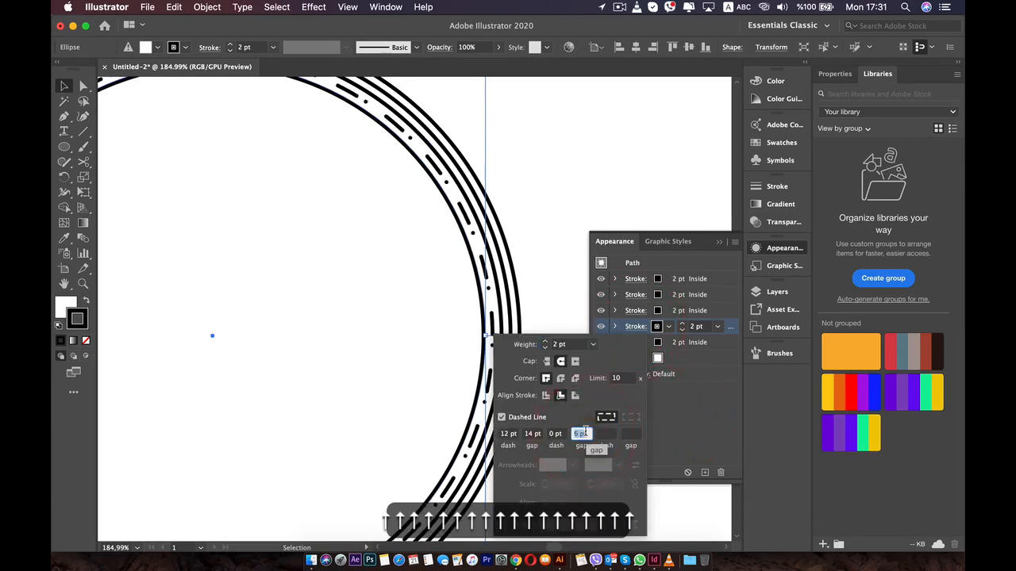
pyautogui.press('Return')
pyautogui.press('Return')
pyautogui.press('Return')
pyautogui.press('Return')
pyautogui.press('Return')
pyautogui.press('Return')
pyautogui.press('Return')
pyautogui.press('Return')
pyautogui.press('Return')
pyautogui.press('Return')
pyautogui.press('Return')
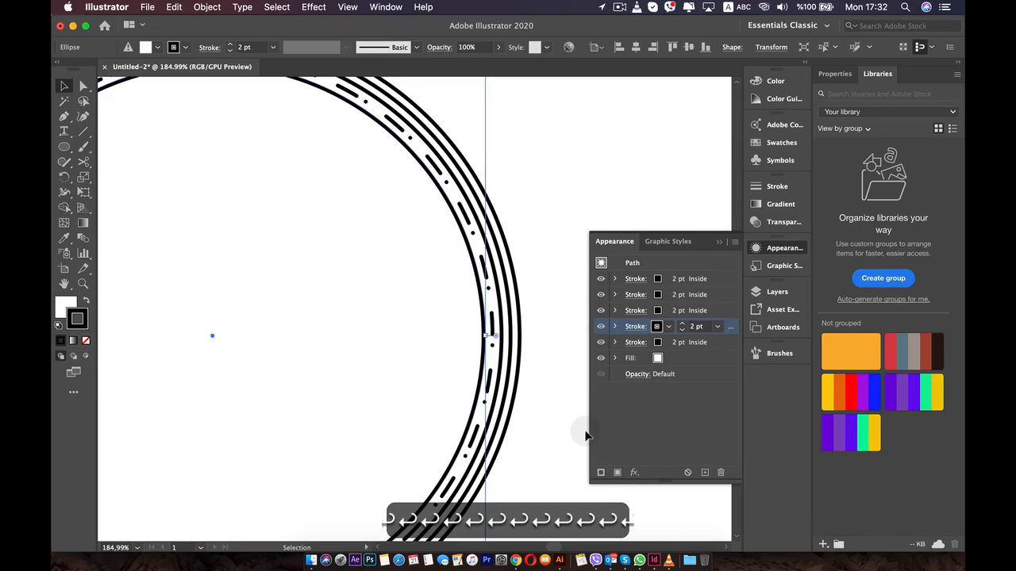
# Step: Turn on the dashed line option for the circle's fifth stroke and clear its second gap value
pyautogui.scroll(-5, 481, 331)
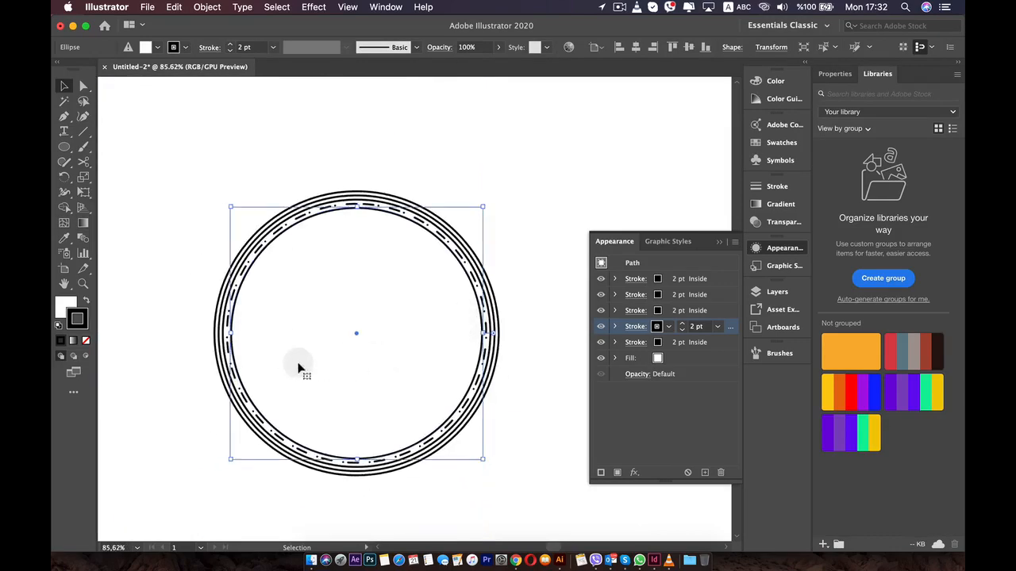
pyautogui.scroll(3, 297, 368)
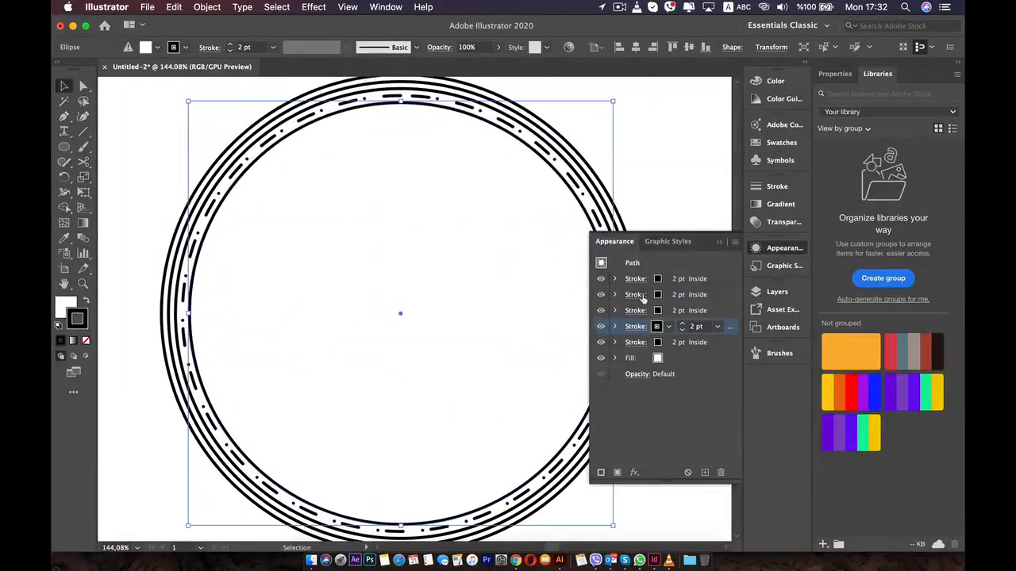
pyautogui.click(637, 342)
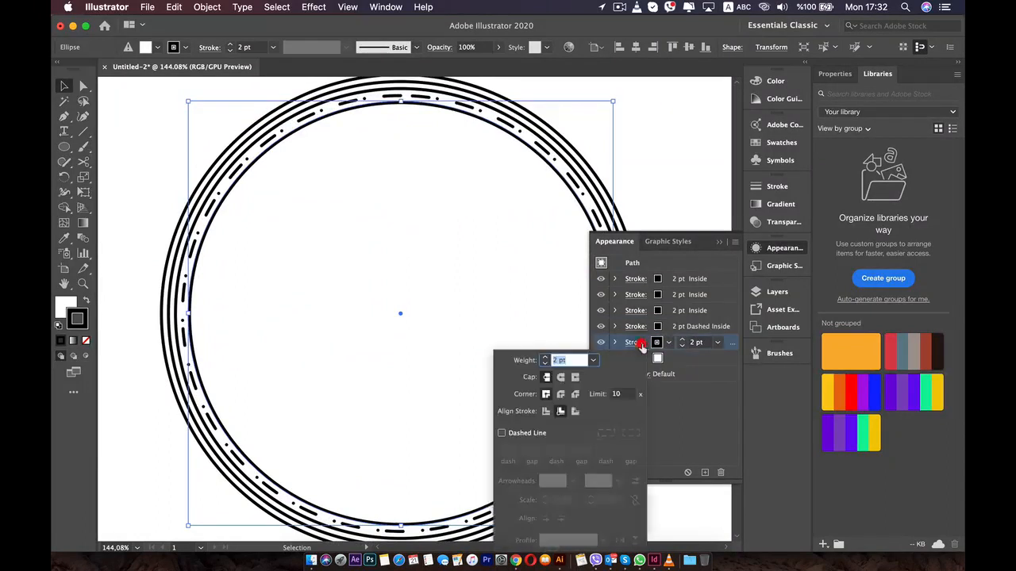
pyautogui.click(503, 434)
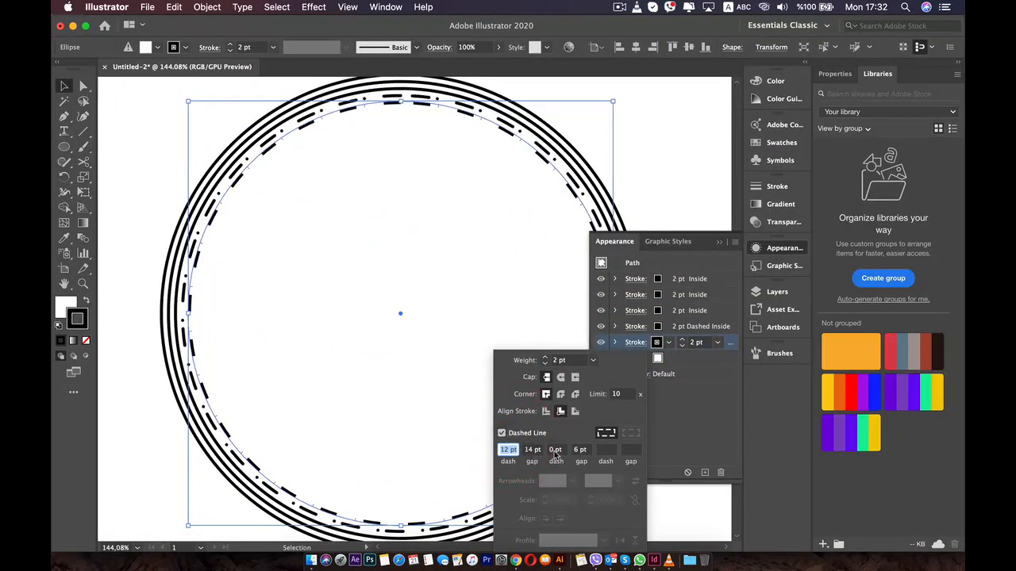
pyautogui.click(578, 450)
pyautogui.write('0')
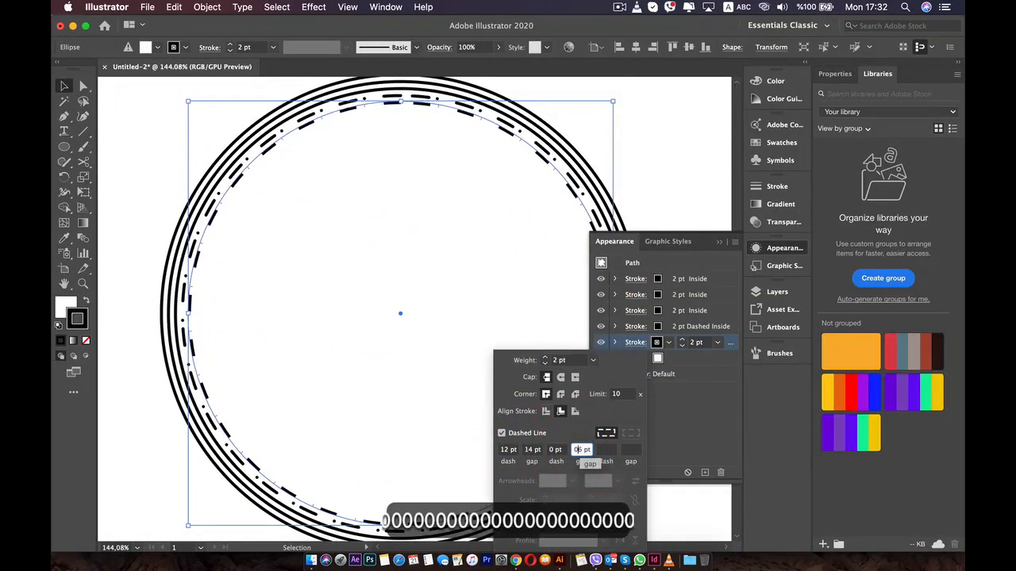
pyautogui.press('super+a')
pyautogui.press('BackSpace')
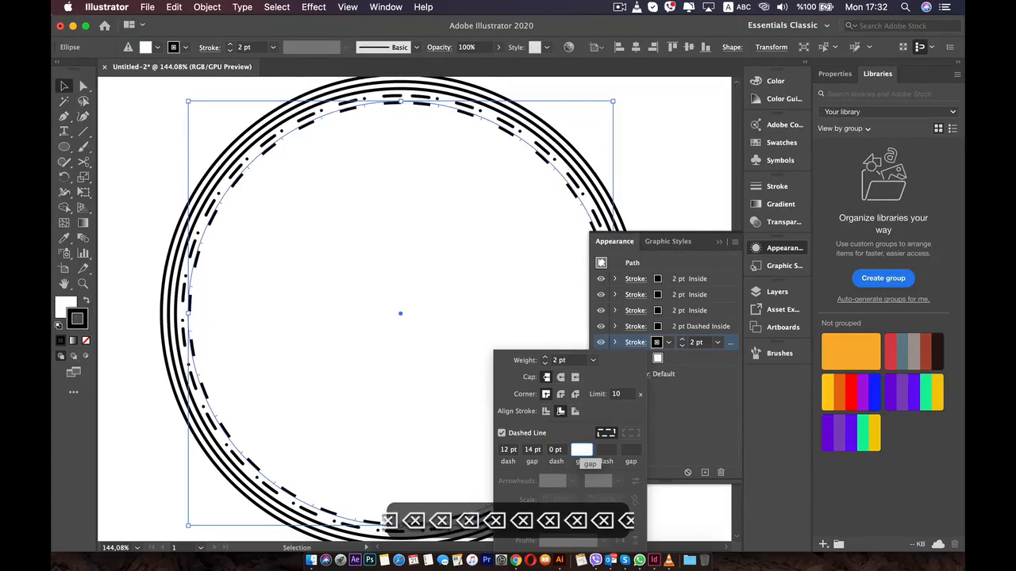
# Step: Set the first gap of the fifth stroke's dash pattern to 80 pt and give the stroke a round cap
pyautogui.click(527, 448)
pyautogui.click(555, 450)
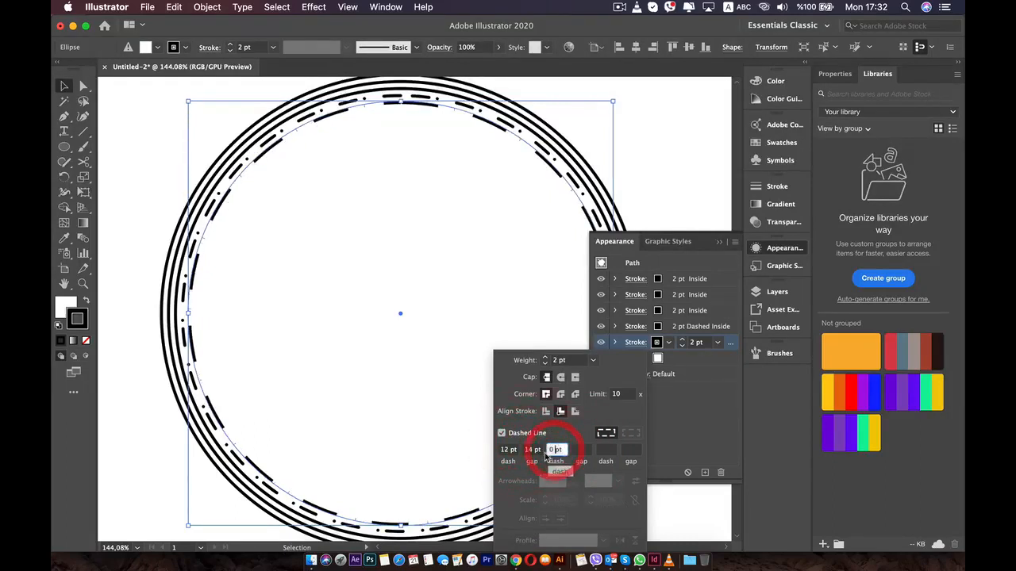
pyautogui.click(534, 450)
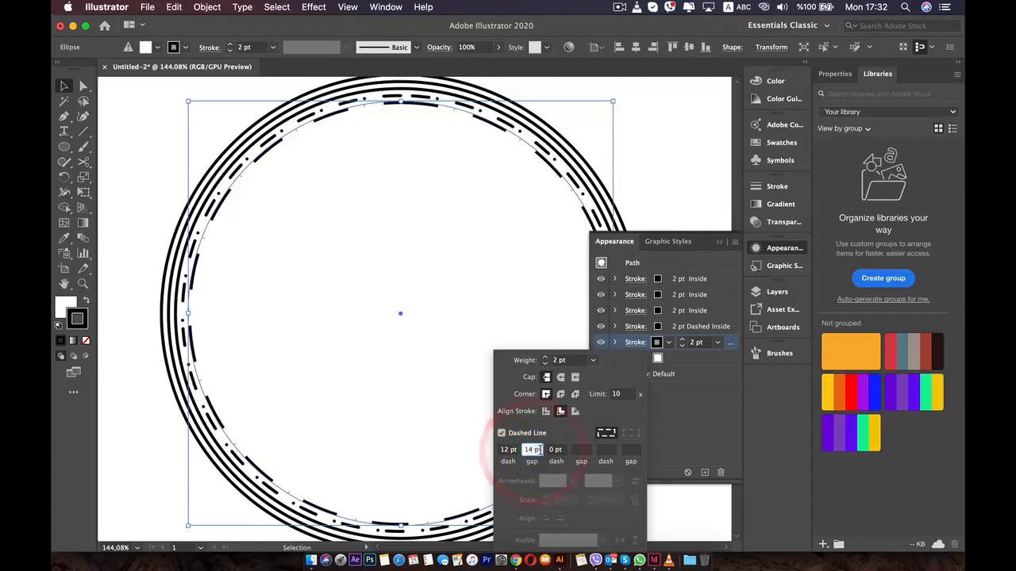
pyautogui.write('10')
pyautogui.press('Return')
pyautogui.press('Down')
pyautogui.press('Down')
pyautogui.press('Down')
pyautogui.press('Down')
pyautogui.press('Down')
pyautogui.press('Down')
pyautogui.press('Down')
pyautogui.press('Down')
pyautogui.press('Down')
pyautogui.press('Down')
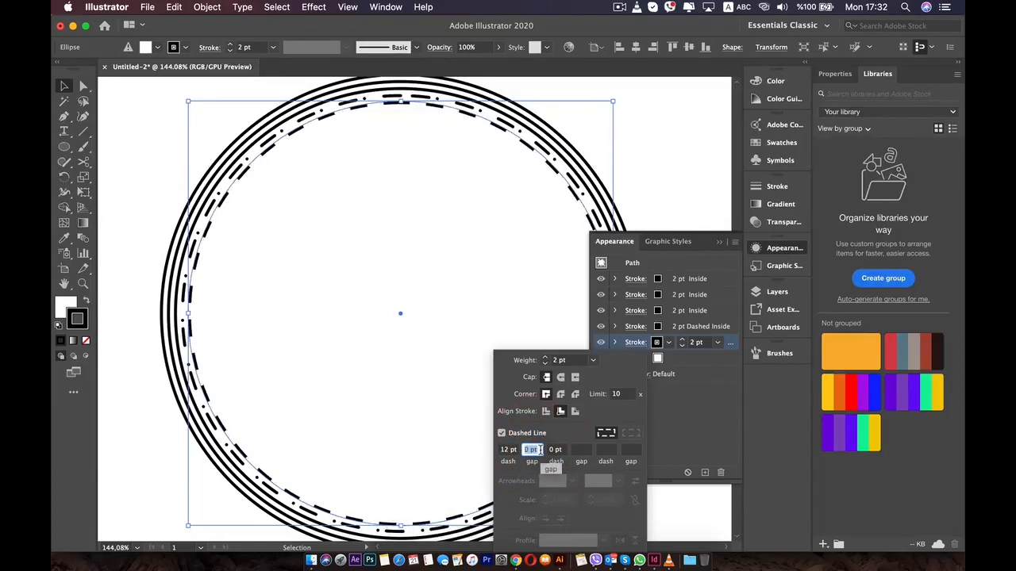
pyautogui.press('Up')
pyautogui.press('Up')
pyautogui.press('Up')
pyautogui.press('Up')
pyautogui.press('Up')
pyautogui.press('Up')
pyautogui.press('Up')
pyautogui.press('Up')
pyautogui.press('Up')
pyautogui.press('Up')
pyautogui.press('Up')
pyautogui.press('Up')
pyautogui.press('Up')
pyautogui.press('Up')
pyautogui.press('Up')
pyautogui.press('Up')
pyautogui.press('Up')
pyautogui.press('Up')
pyautogui.press('Up')
pyautogui.press('Up')
pyautogui.press('Up')
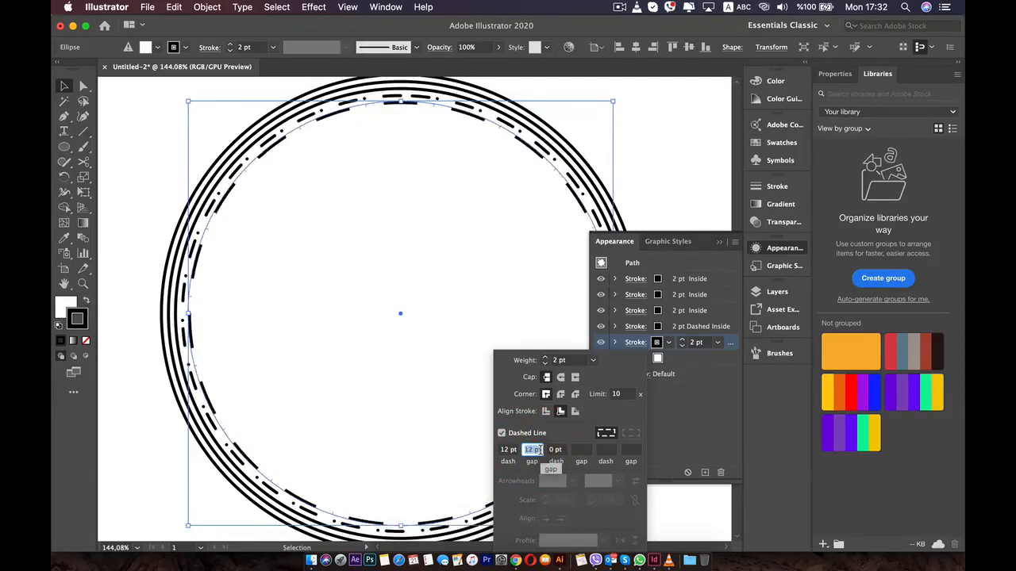
pyautogui.press('Up')
pyautogui.press('Up')
pyautogui.press('Up')
pyautogui.press('Up')
pyautogui.press('Up')
pyautogui.press('Up')
pyautogui.press('Up')
pyautogui.press('Up')
pyautogui.press('Up')
pyautogui.press('Up')
pyautogui.press('Up')
pyautogui.press('Up')
pyautogui.press('Up')
pyautogui.press('Up')
pyautogui.press('Up')
pyautogui.press('Up')
pyautogui.press('Up')
pyautogui.press('Up')
pyautogui.press('Up')
pyautogui.press('Up')
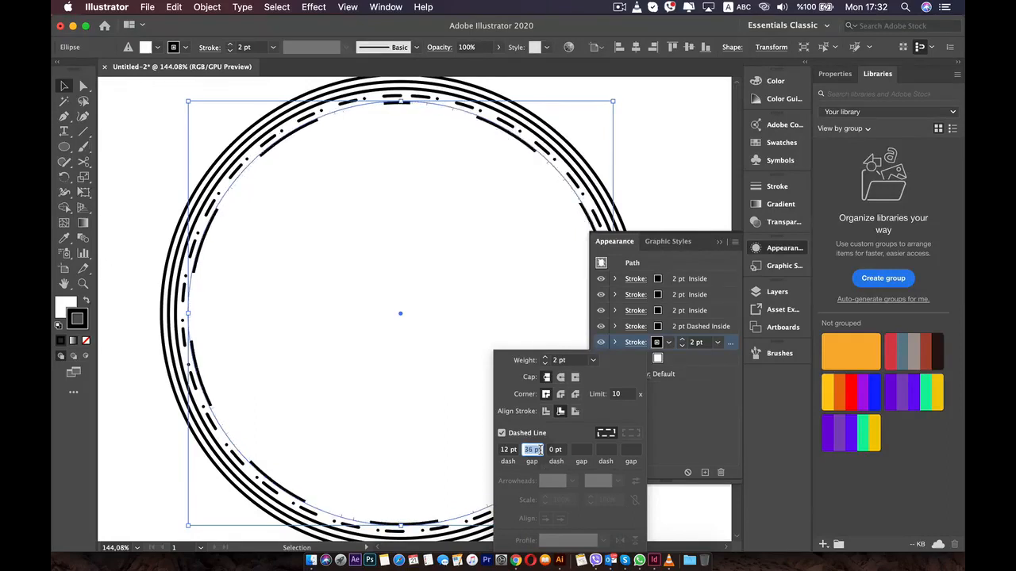
pyautogui.press('Up')
pyautogui.press('Up')
pyautogui.press('Up')
pyautogui.press('Up')
pyautogui.press('Up')
pyautogui.press('Up')
pyautogui.press('Up')
pyautogui.press('Up')
pyautogui.press('Up')
pyautogui.press('Up')
pyautogui.press('Up')
pyautogui.press('Up')
pyautogui.press('Up')
pyautogui.press('Up')
pyautogui.press('Up')
pyautogui.press('Up')
pyautogui.press('Up')
pyautogui.press('Up')
pyautogui.press('Up')
pyautogui.press('Up')
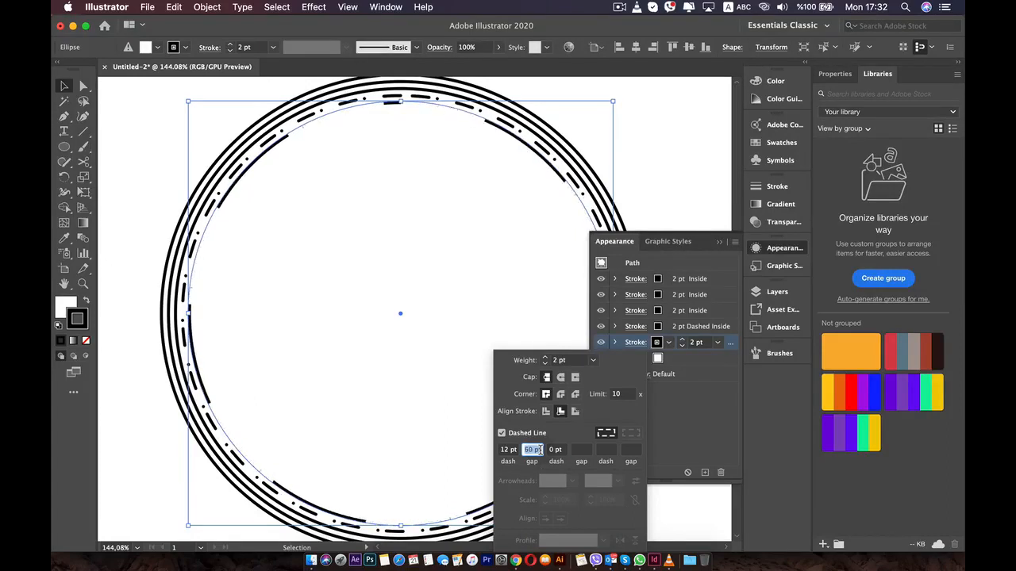
pyautogui.press('Up')
pyautogui.press('Up')
pyautogui.press('Up')
pyautogui.press('Up')
pyautogui.press('Up')
pyautogui.press('Up')
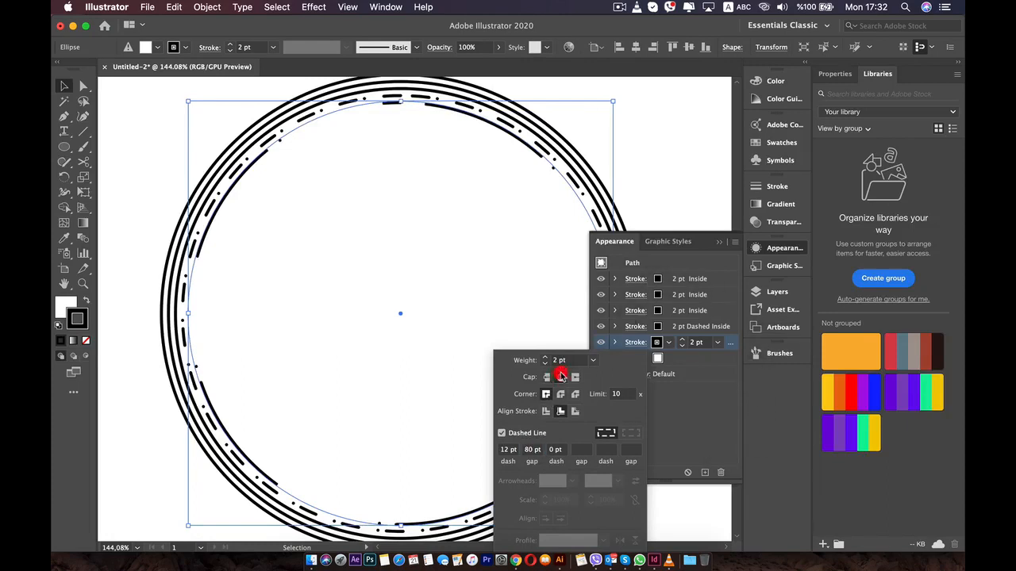
# Step: Close the fifth stroke's options and deselect the circle to review its dash pattern
pyautogui.click(442, 266)
pyautogui.click(460, 291)
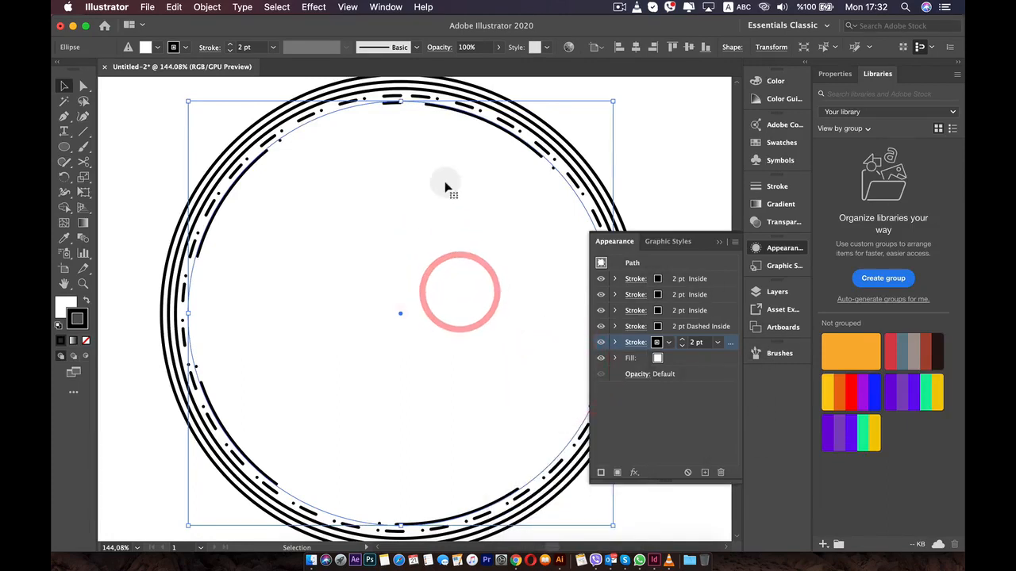
pyautogui.click(659, 124)
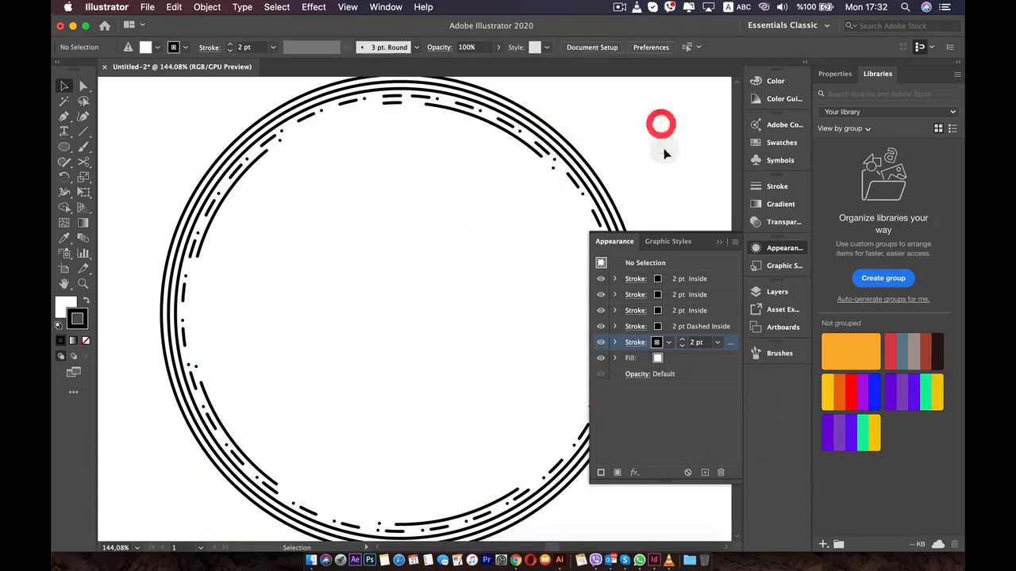
# Step: Reselect the circle and toggle its third stroke's visibility off and on to identify the ring
pyautogui.click(317, 108)
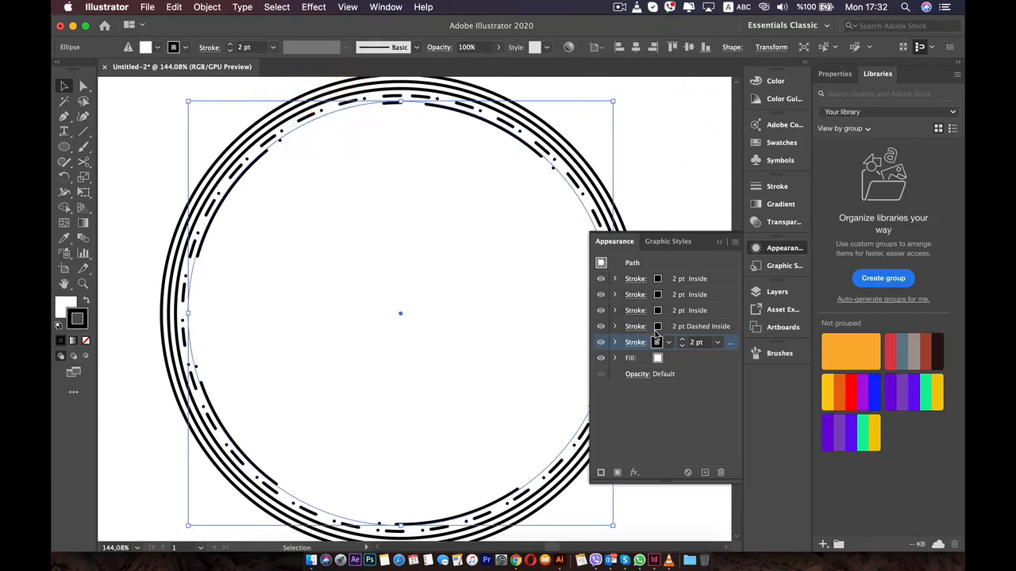
pyautogui.click(686, 314)
pyautogui.click(600, 310)
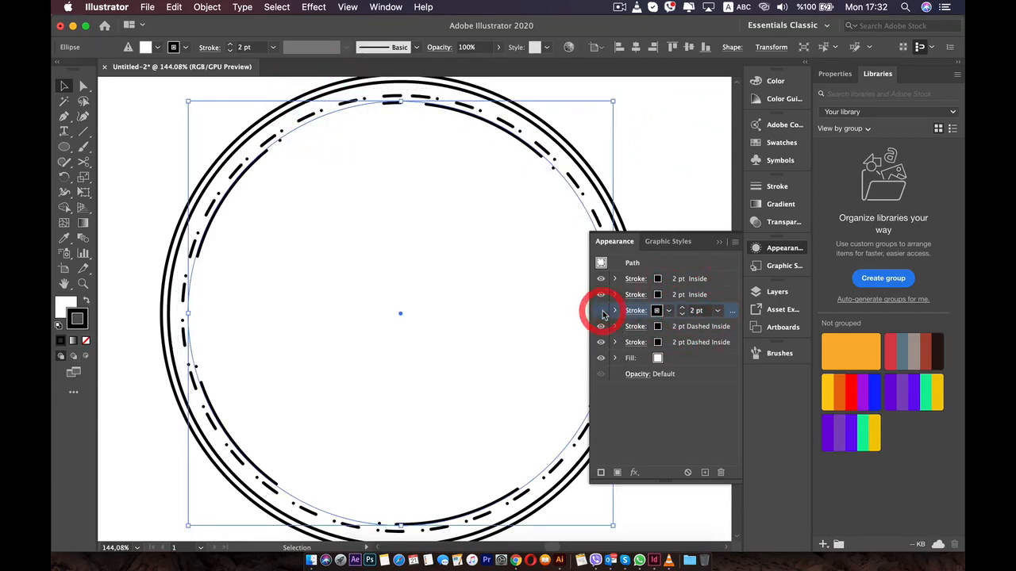
pyautogui.click(601, 310)
# Step: Give the circle's third stroke a round cap and turn on its dashed line option
pyautogui.click(635, 311)
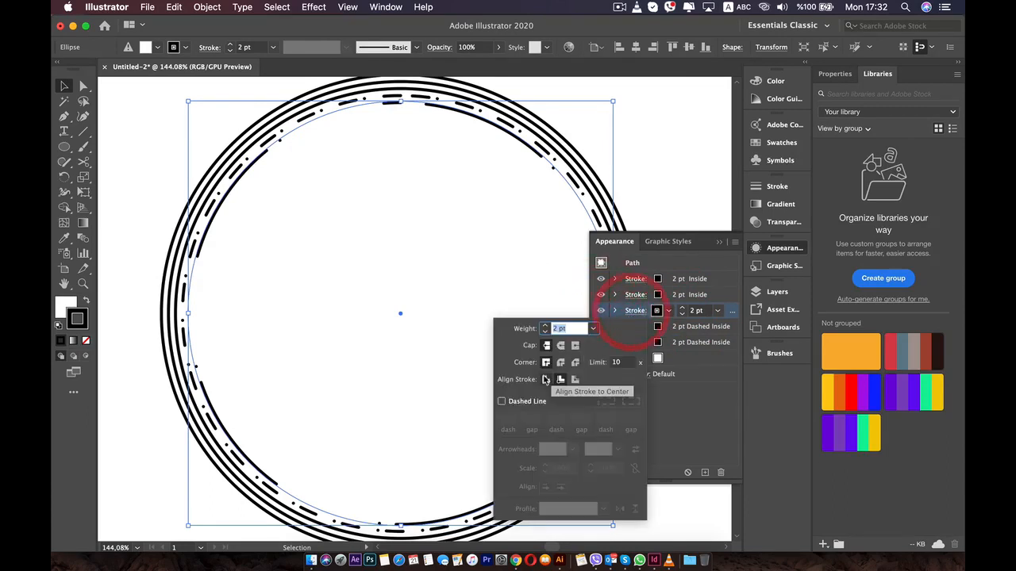
pyautogui.click(560, 345)
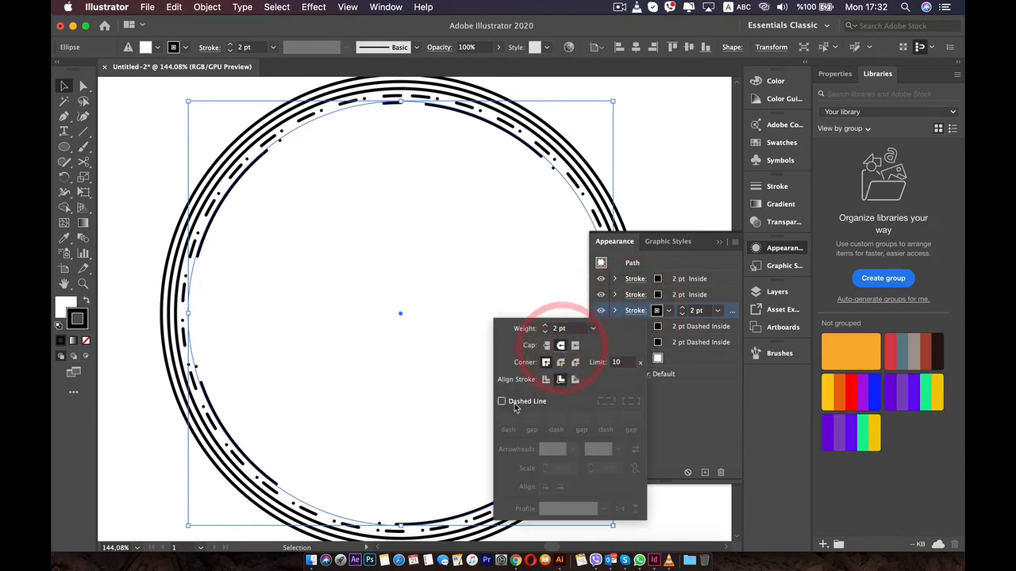
pyautogui.click(501, 402)
# Step: Increase the first dash of the third stroke's pattern to 101 pt
pyautogui.click(508, 417)
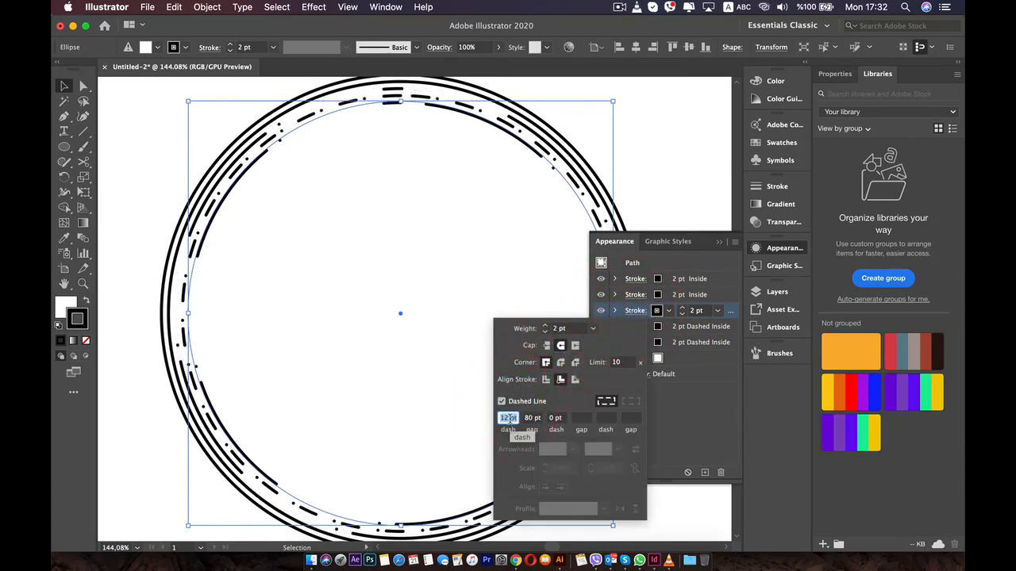
pyautogui.press('Up')
pyautogui.press('Up')
pyautogui.press('Up')
pyautogui.press('Up')
pyautogui.press('Up')
pyautogui.press('Up')
pyautogui.press('Up')
pyautogui.press('Up')
pyautogui.press('Up')
pyautogui.press('Up')
pyautogui.press('Up')
pyautogui.press('Up')
pyautogui.press('Up')
pyautogui.press('Up')
pyautogui.press('Up')
pyautogui.press('Up')
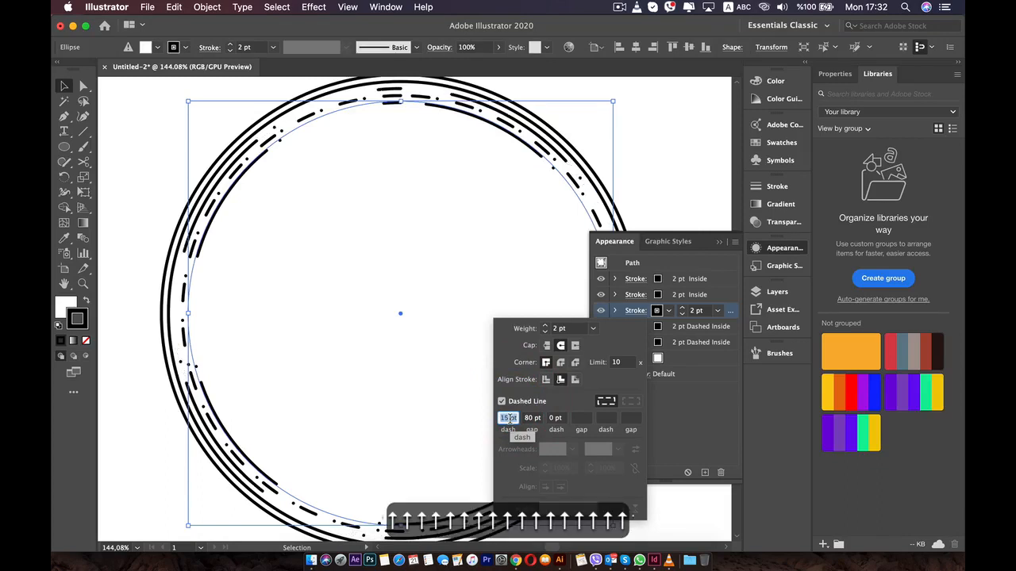
pyautogui.press('Up')
pyautogui.press('Up')
pyautogui.press('Up')
pyautogui.press('Up')
pyautogui.press('Up')
pyautogui.press('Up')
pyautogui.press('Up')
pyautogui.press('Up')
pyautogui.press('Up')
pyautogui.press('Up')
pyautogui.press('Up')
pyautogui.press('Up')
pyautogui.press('Up')
pyautogui.press('Up')
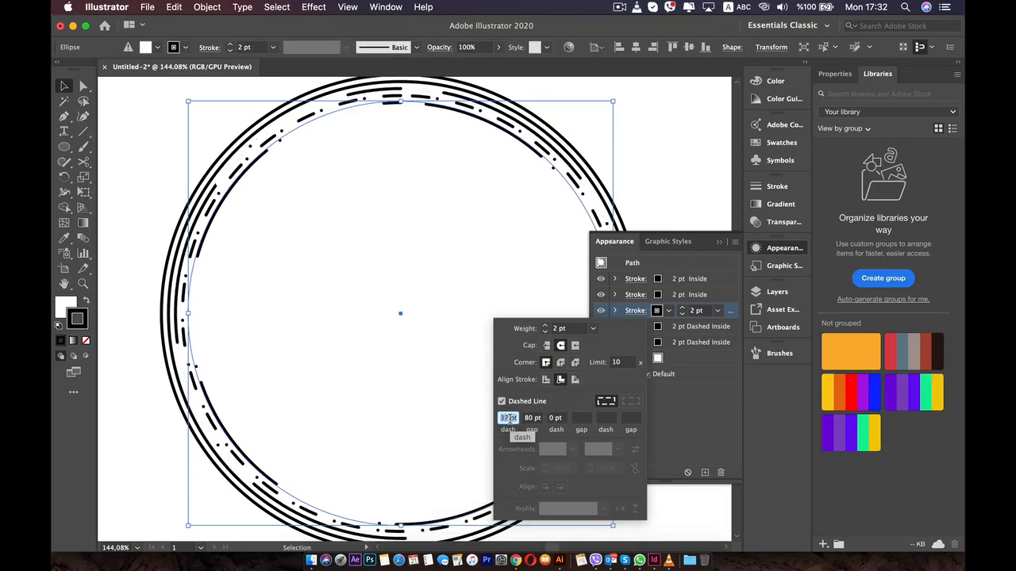
pyautogui.press('Up')
pyautogui.press('Up')
pyautogui.press('Up')
pyautogui.press('Up')
pyautogui.press('Up')
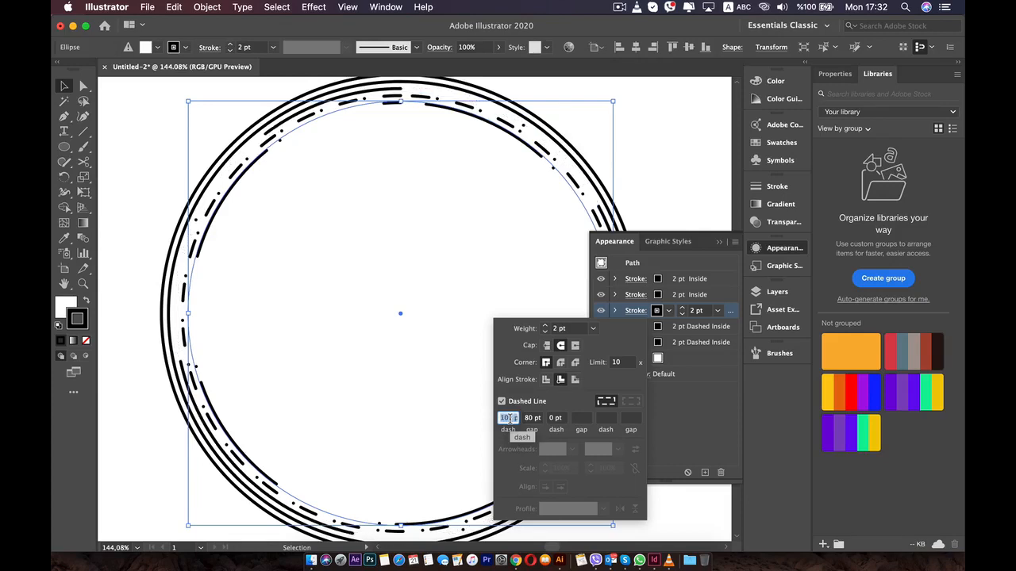
pyautogui.press('Down')
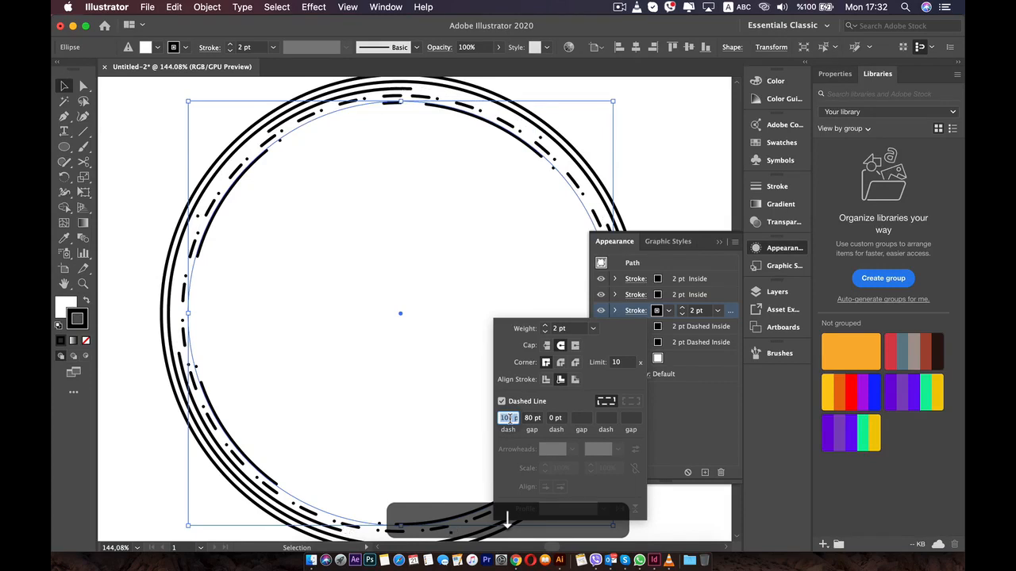
# Step: Set the first gap of the third stroke's dash pattern to 1 pt
pyautogui.click(532, 418)
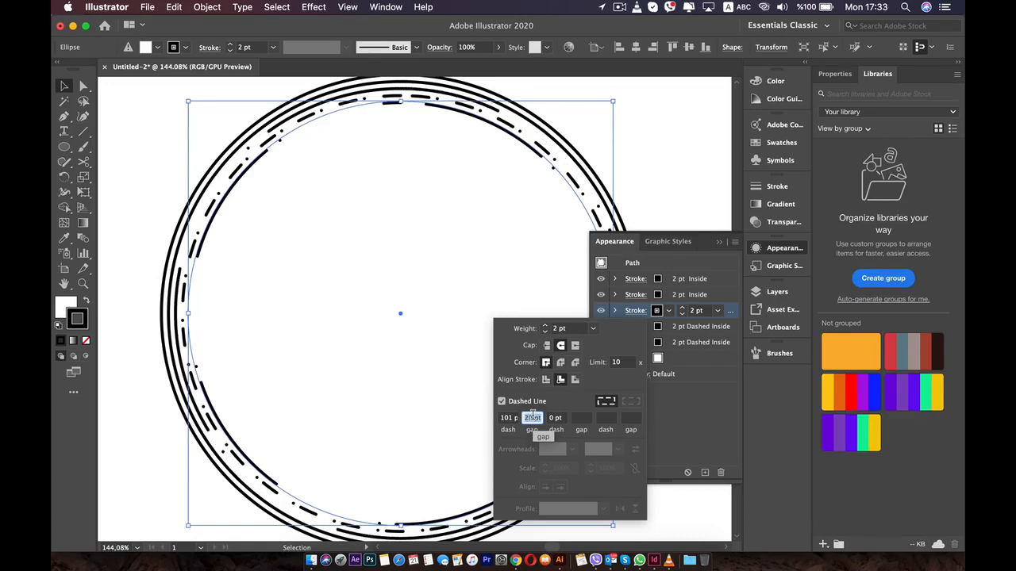
pyautogui.press('Down')
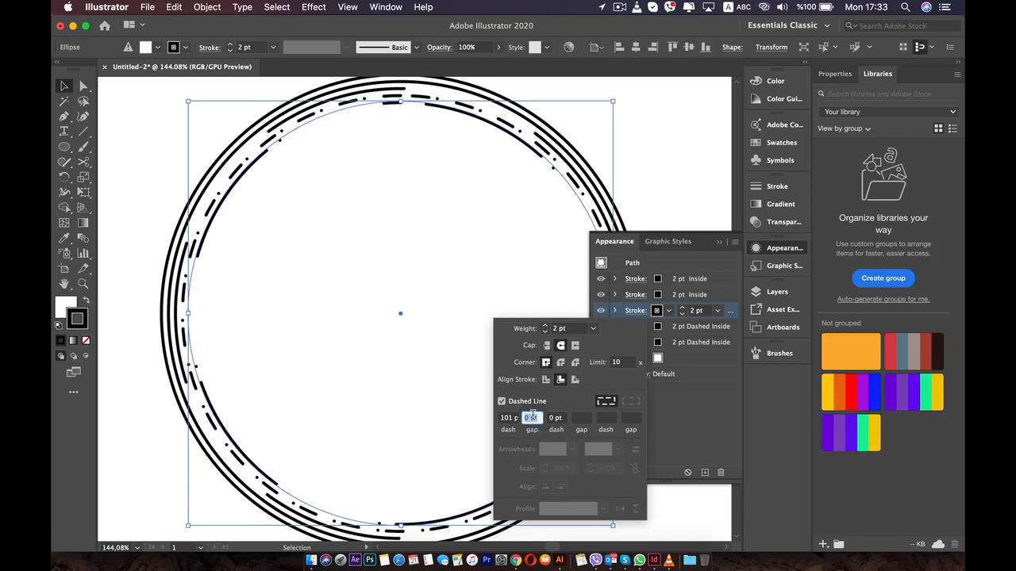
pyautogui.press('Up')
pyautogui.press('Down')
# Step: Set the second gap of the third stroke's dash pattern to 23 pt and close its stroke options
pyautogui.click(584, 419)
pyautogui.press('Up')
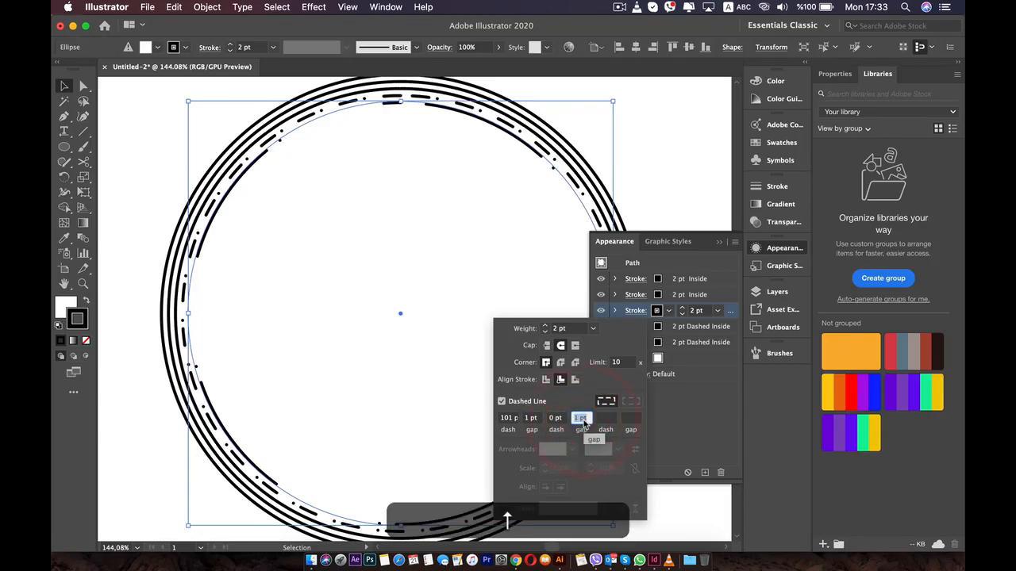
pyautogui.press('Up')
pyautogui.press('Up')
pyautogui.press('Up')
pyautogui.press('Up')
pyautogui.press('Up')
pyautogui.press('Up')
pyautogui.press('Up')
pyautogui.press('Up')
pyautogui.press('Up')
pyautogui.press('Up')
pyautogui.press('Up')
pyautogui.press('Up')
pyautogui.press('Up')
pyautogui.press('Up')
pyautogui.press('Up')
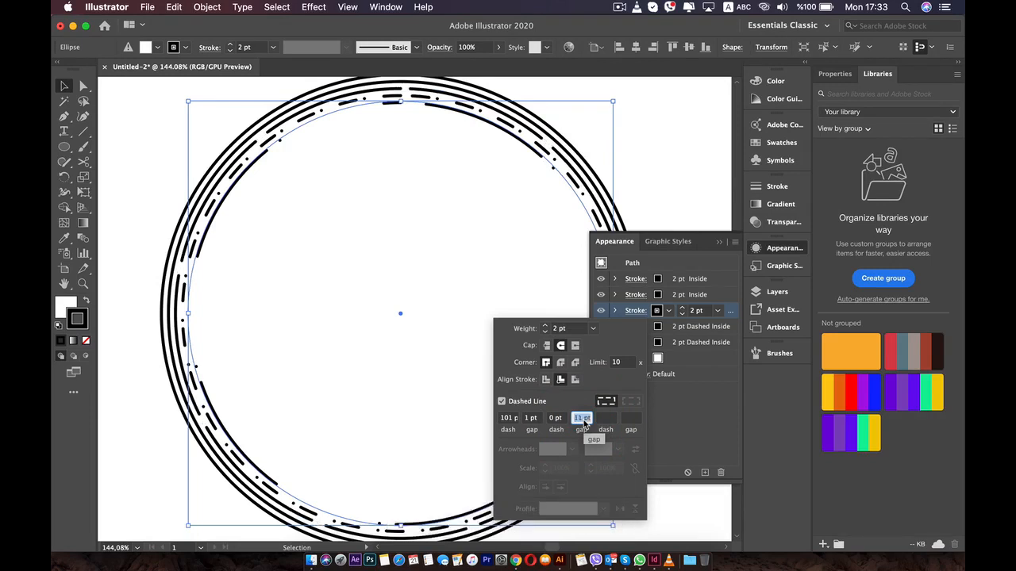
pyautogui.press('Up')
pyautogui.press('Up')
pyautogui.press('Up')
pyautogui.press('Up')
pyautogui.press('Up')
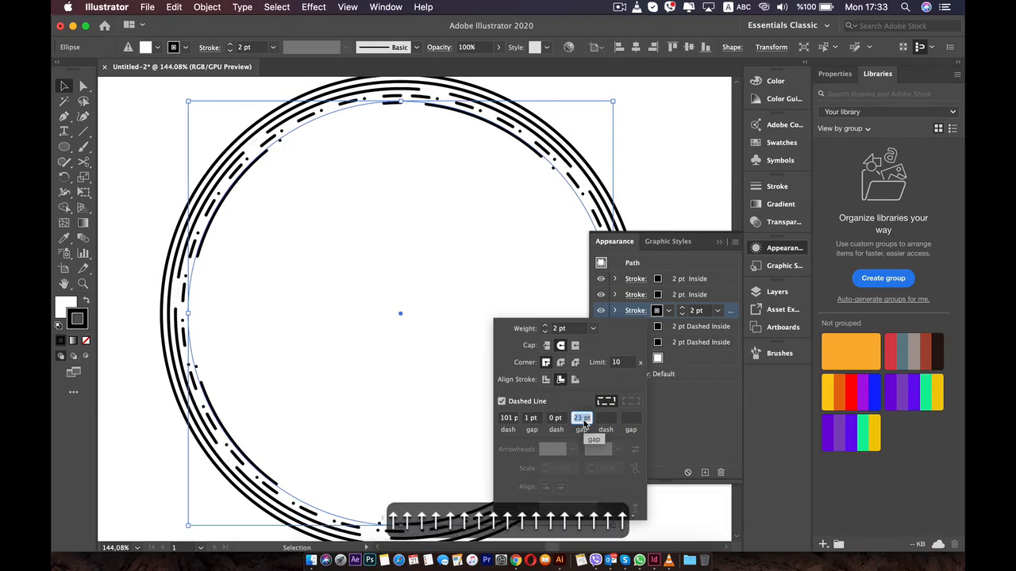
pyautogui.press('Return')
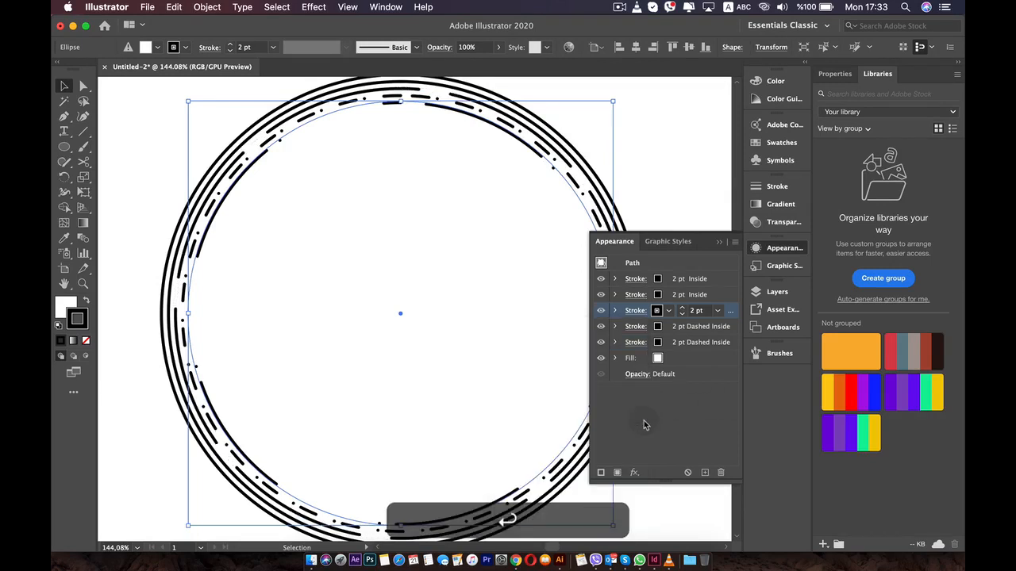
# Step: Turn on the dashed line option for the circle's first stroke and give it a round cap
pyautogui.click(635, 280)
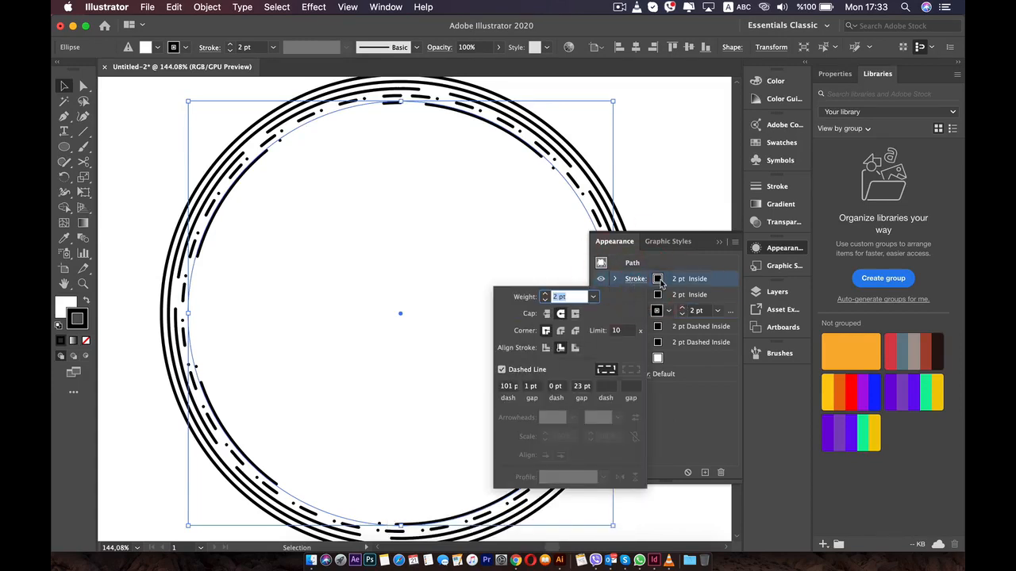
pyautogui.click(649, 278)
pyautogui.click(635, 279)
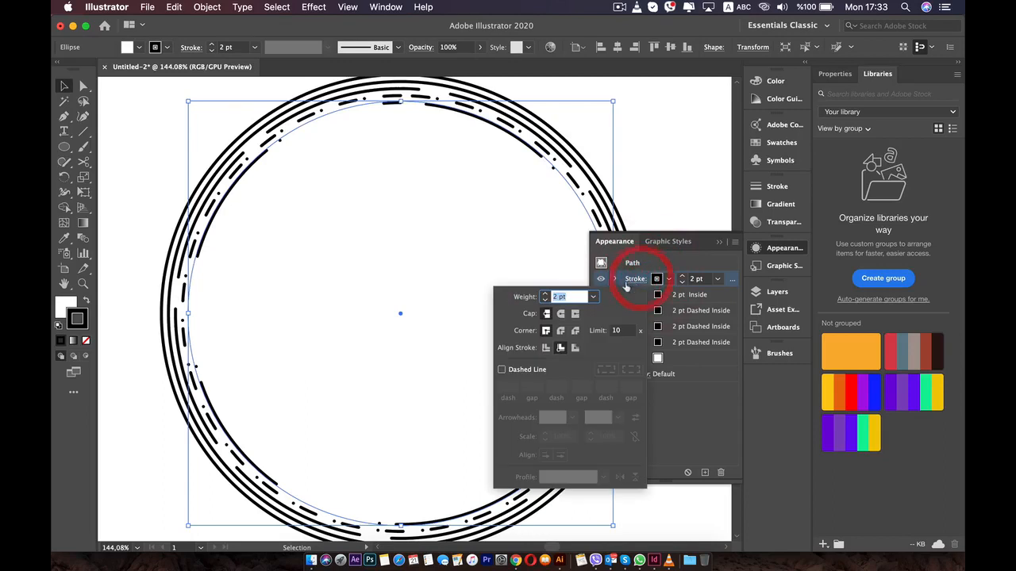
pyautogui.click(502, 369)
pyautogui.click(503, 371)
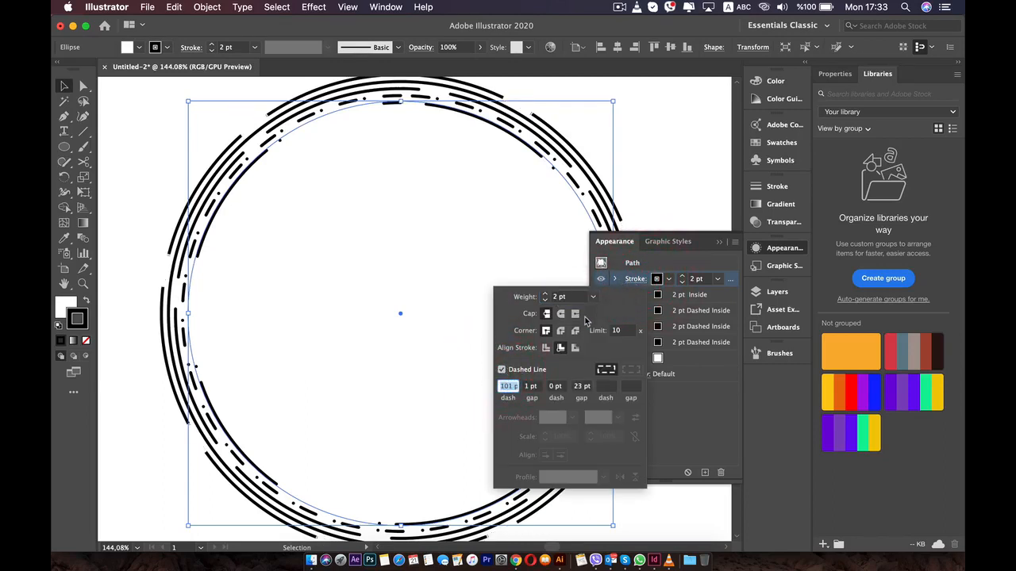
pyautogui.click(560, 314)
# Step: Set the second gap of the first stroke's dash pattern to 100 pt and close its stroke options
pyautogui.click(579, 386)
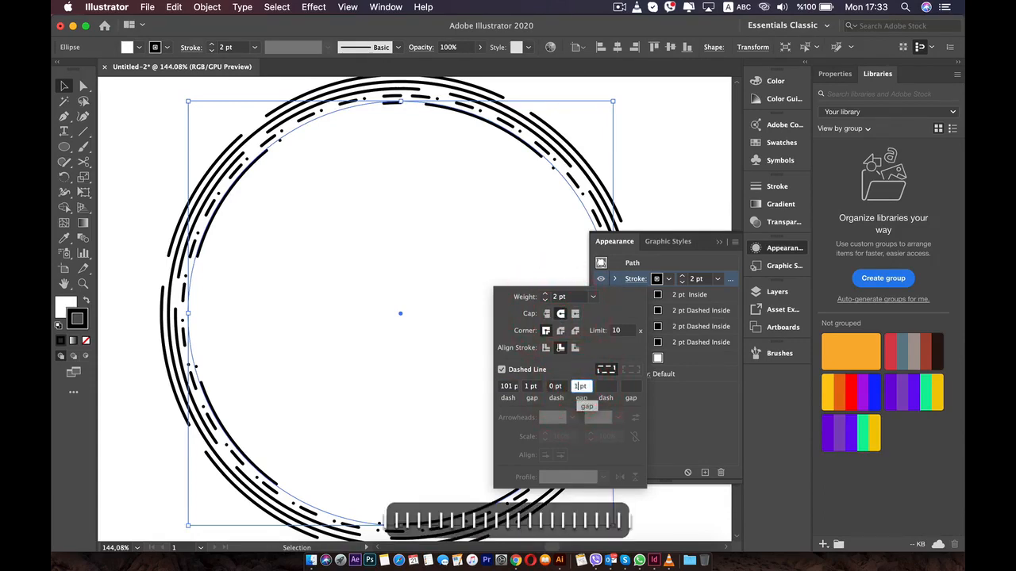
pyautogui.write('1000')
pyautogui.press('BackSpace')
pyautogui.press('BackSpace')
pyautogui.press('BackSpace')
pyautogui.press('BackSpace')
pyautogui.press('BackSpace')
pyautogui.press('BackSpace')
pyautogui.press('BackSpace')
pyautogui.press('BackSpace')
pyautogui.press('BackSpace')
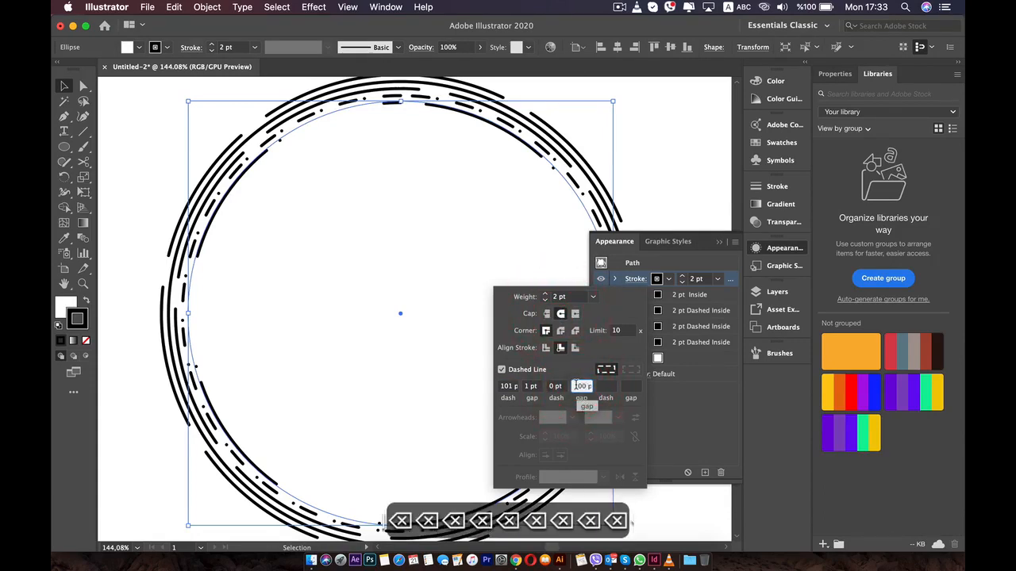
pyautogui.click(550, 387)
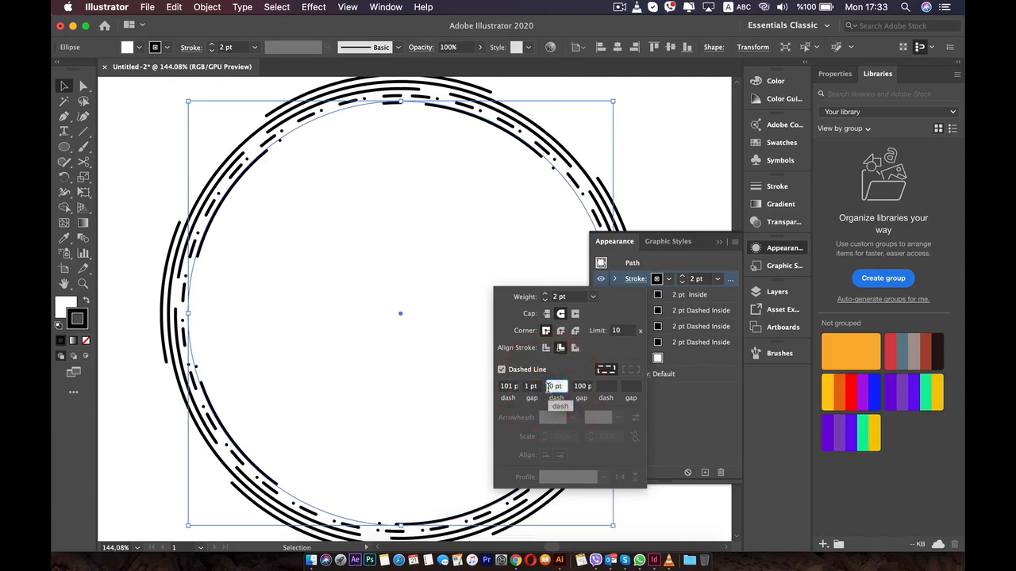
pyautogui.click(361, 330)
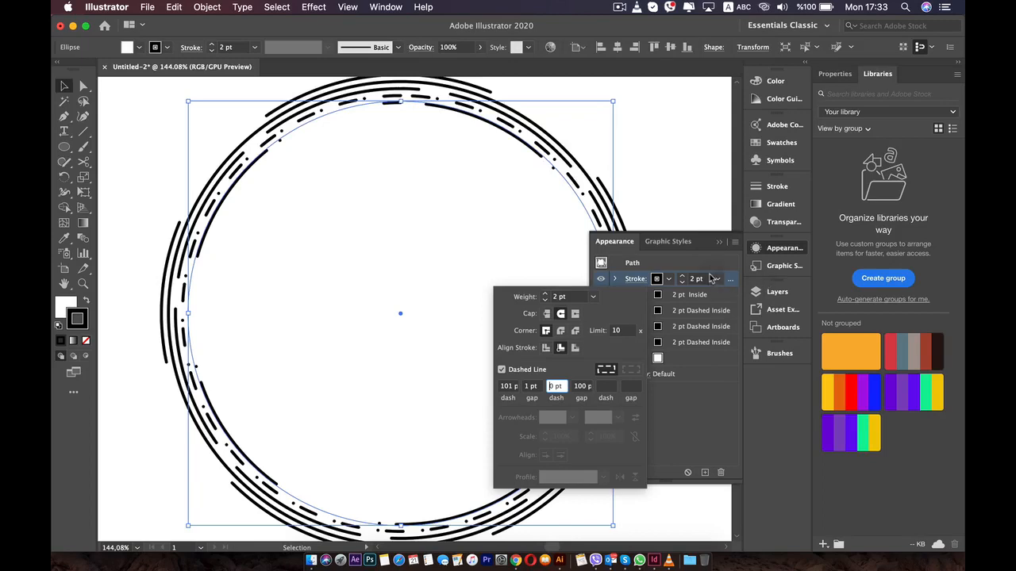
pyautogui.click(687, 433)
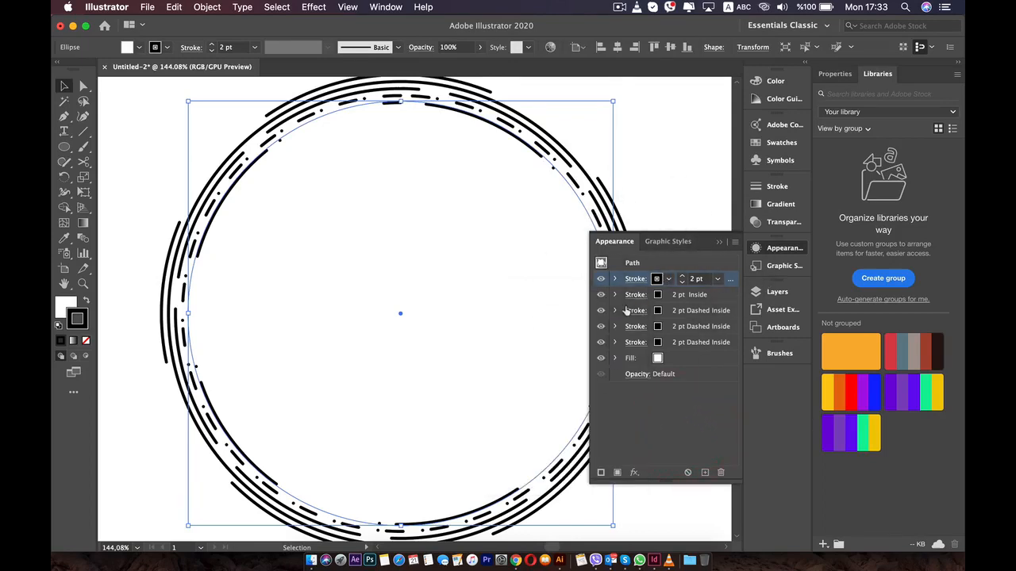
# Step: Select the circle's fifth stroke and colour it blue, and then purple, from the saved library theme My Color Theme
pyautogui.click(679, 343)
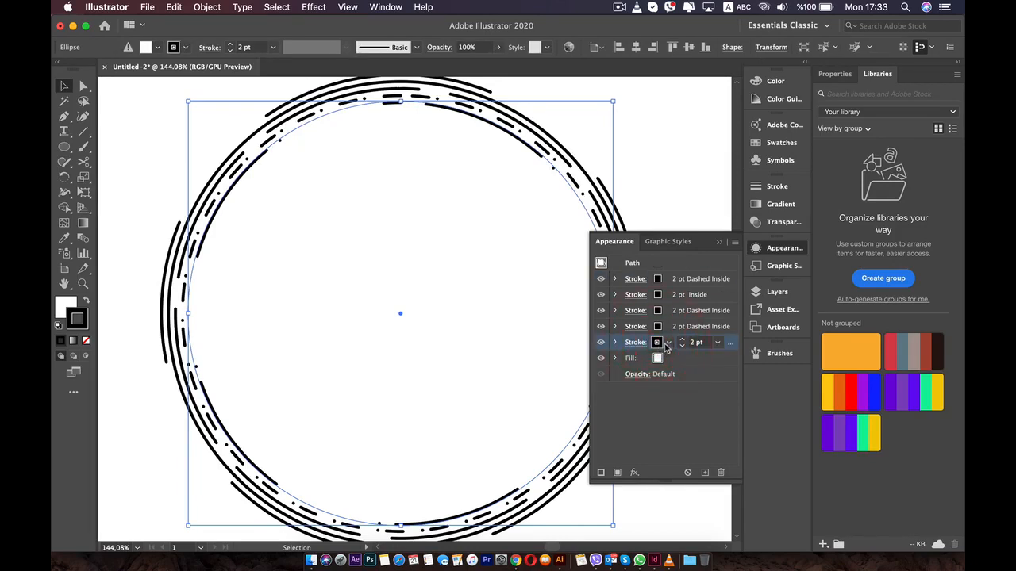
pyautogui.click(658, 342)
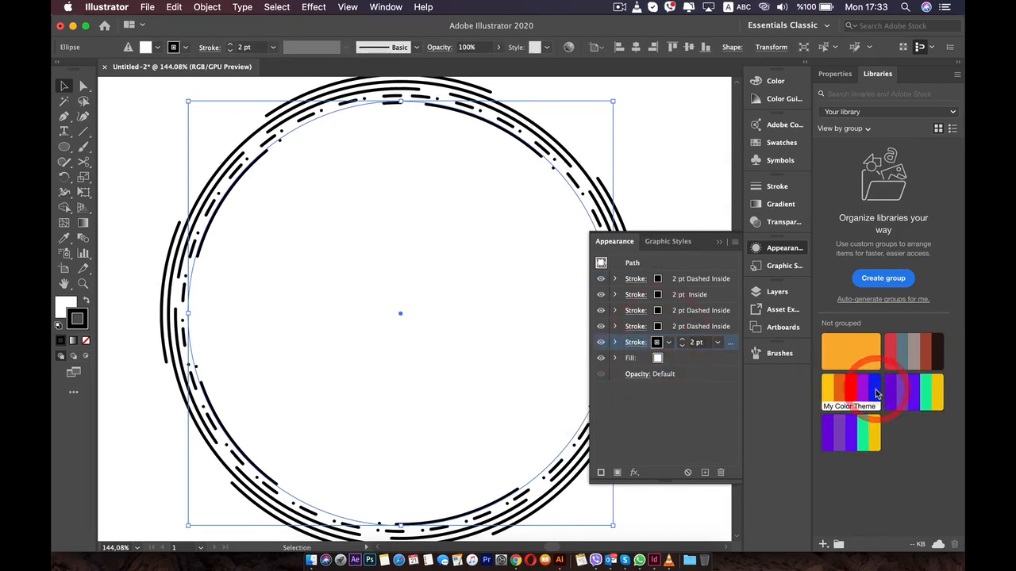
pyautogui.click(875, 392)
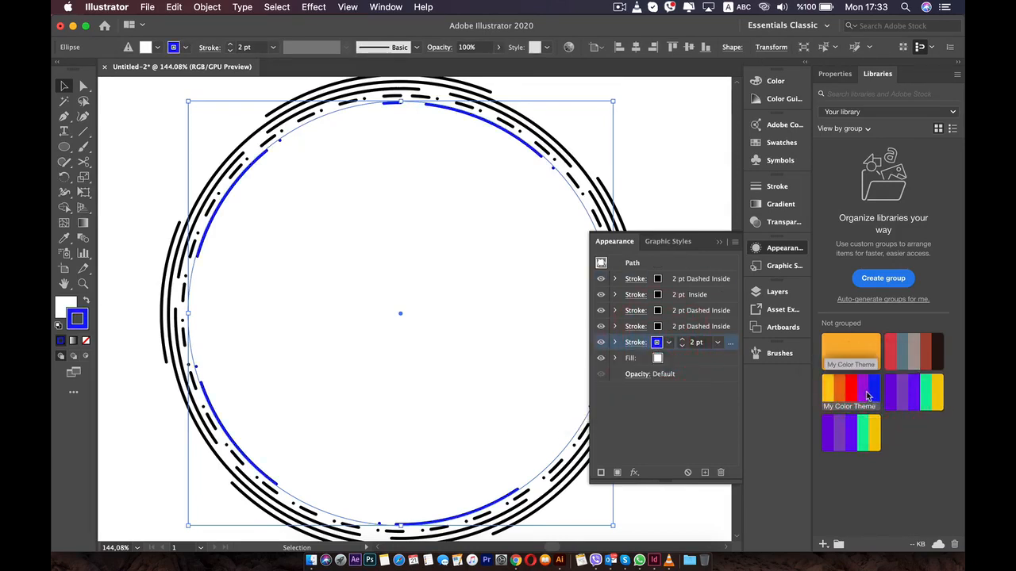
pyautogui.click(860, 392)
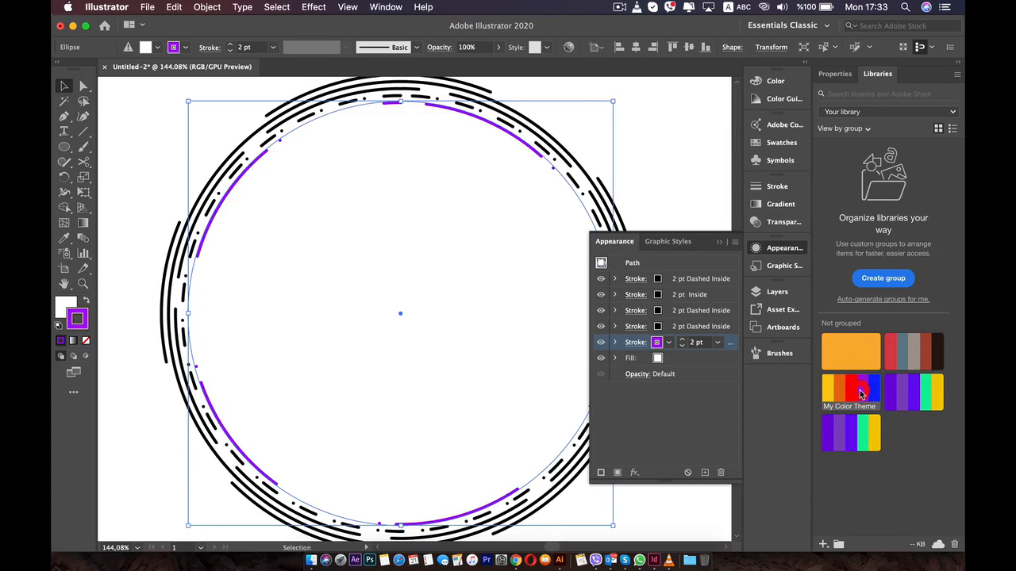
# Step: Try cyan and red colour swatches on the circle's fifth stroke
pyautogui.click(834, 73)
pyautogui.click(877, 73)
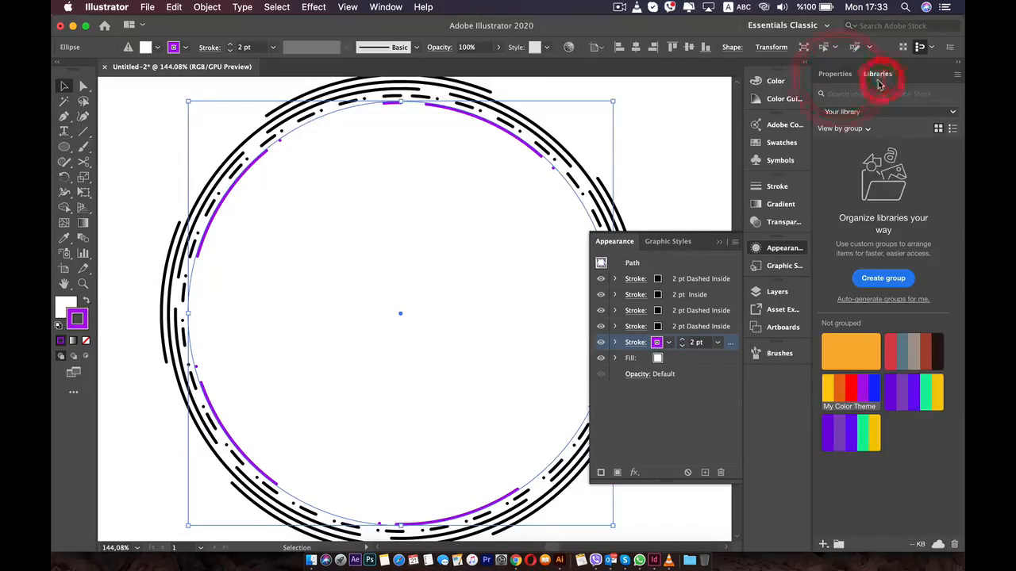
pyautogui.click(783, 143)
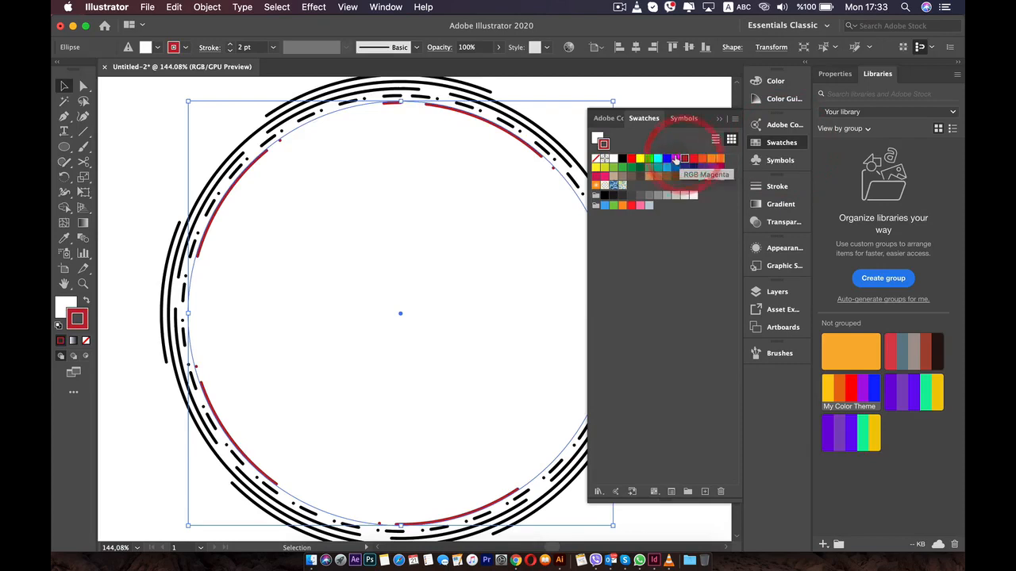
pyautogui.click(665, 159)
pyautogui.click(657, 159)
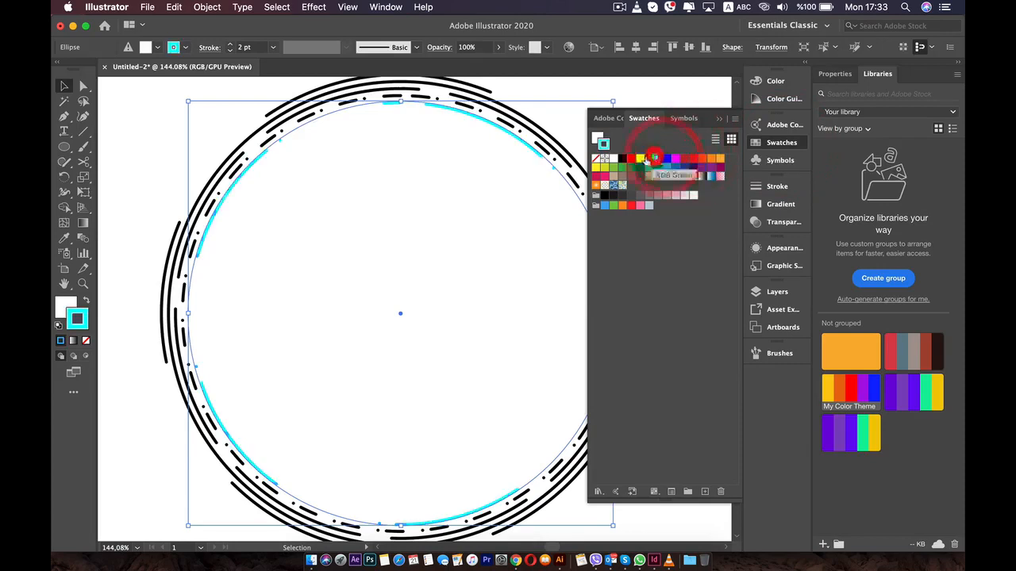
pyautogui.click(640, 205)
pyautogui.click(631, 205)
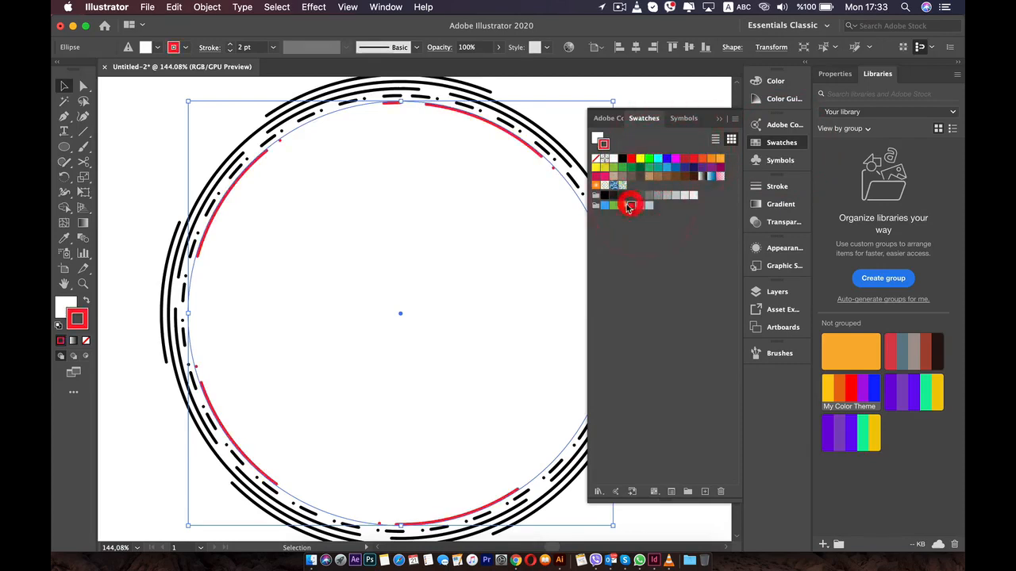
# Step: Browse the popular Adobe Color themes and apply the light turquoise of Color Theme 16 to the fifth stroke
pyautogui.click(774, 124)
pyautogui.click(690, 119)
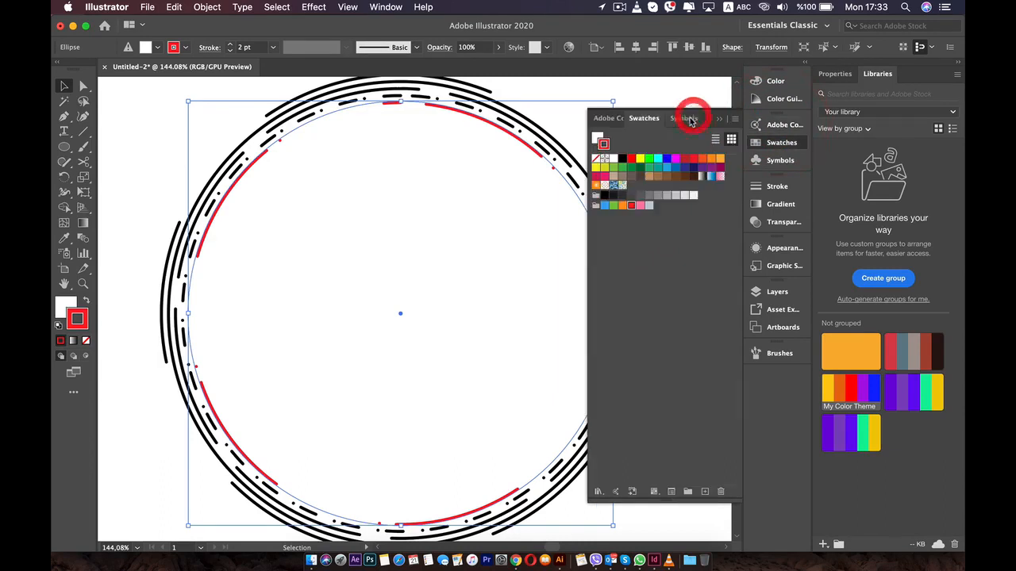
pyautogui.click(608, 118)
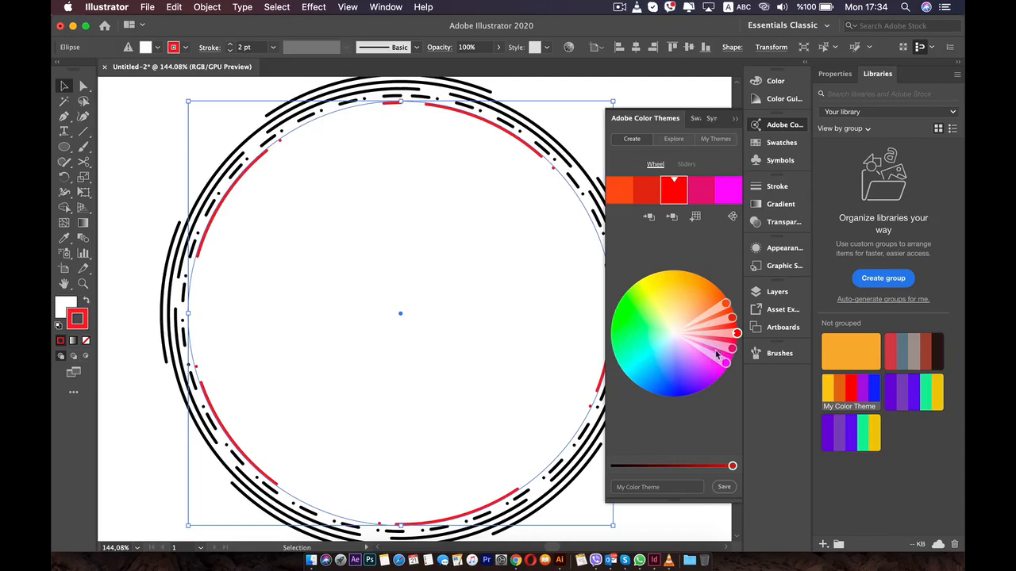
pyautogui.click(676, 139)
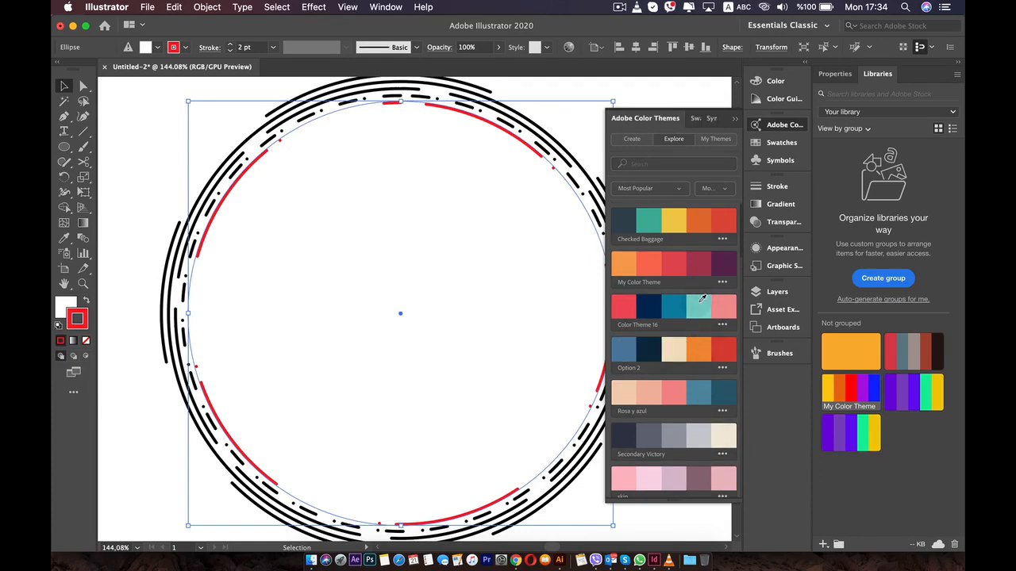
pyautogui.click(698, 306)
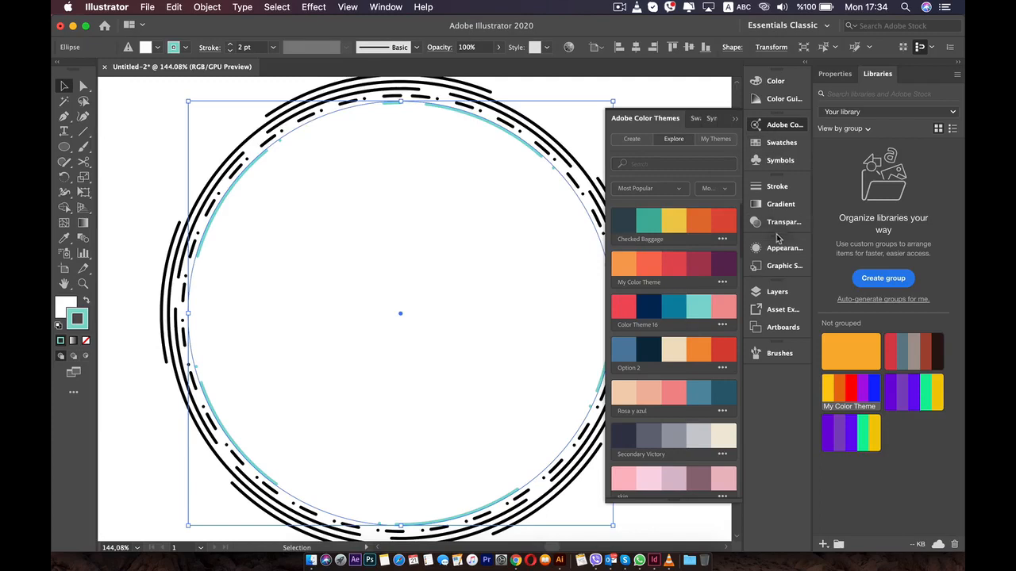
# Step: Colour the circle's fourth stroke with the teal blue from Color Theme 16
pyautogui.click(779, 246)
pyautogui.click(665, 331)
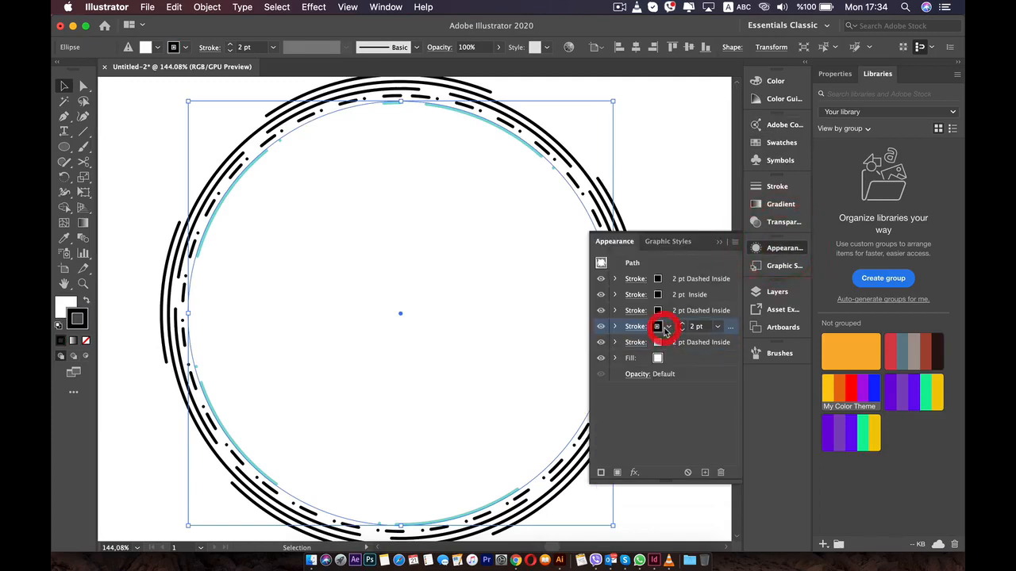
pyautogui.click(784, 127)
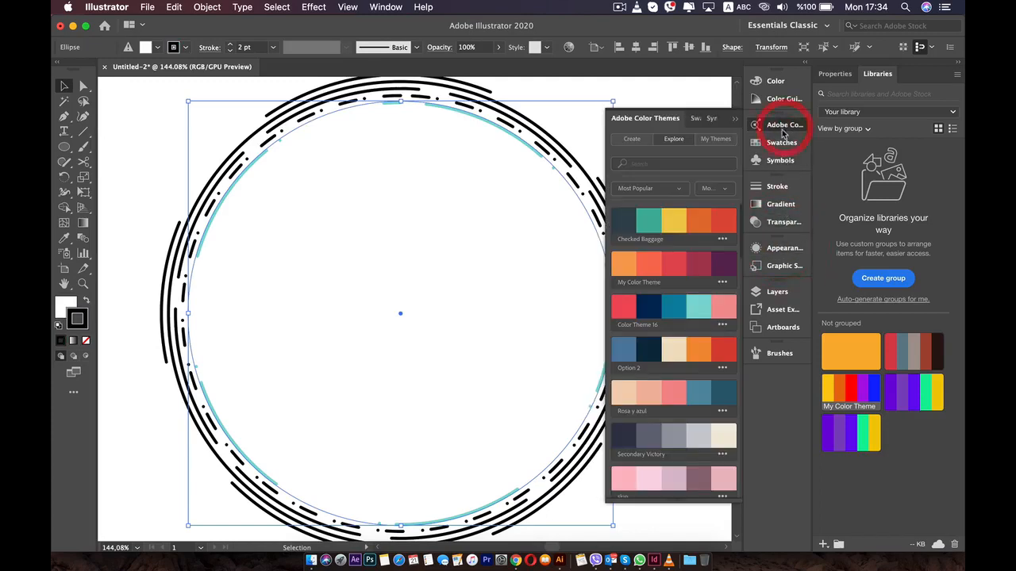
pyautogui.click(676, 309)
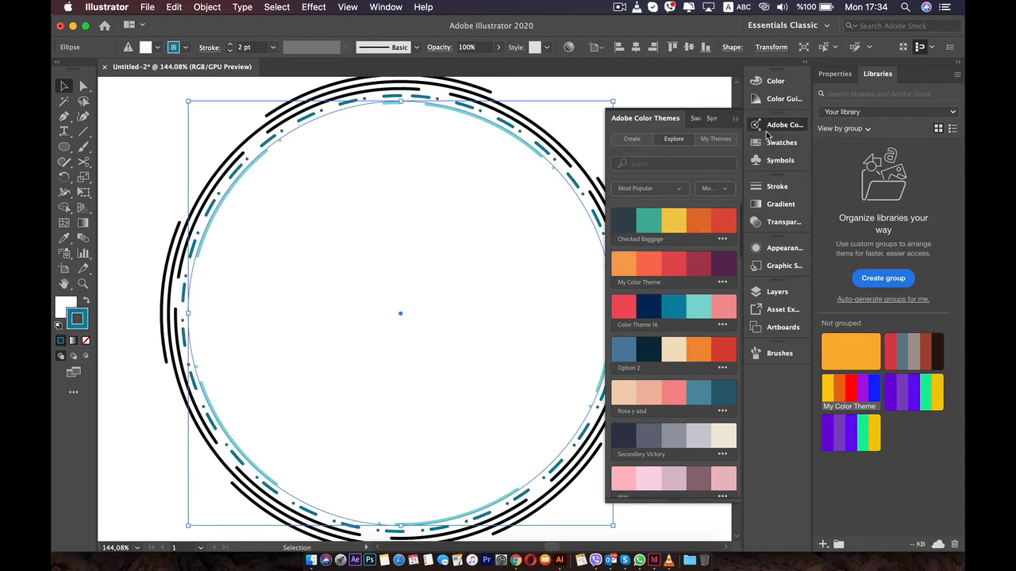
# Step: Colour the circle's third stroke with the dark navy from Color Theme 16
pyautogui.click(771, 249)
pyautogui.click(671, 310)
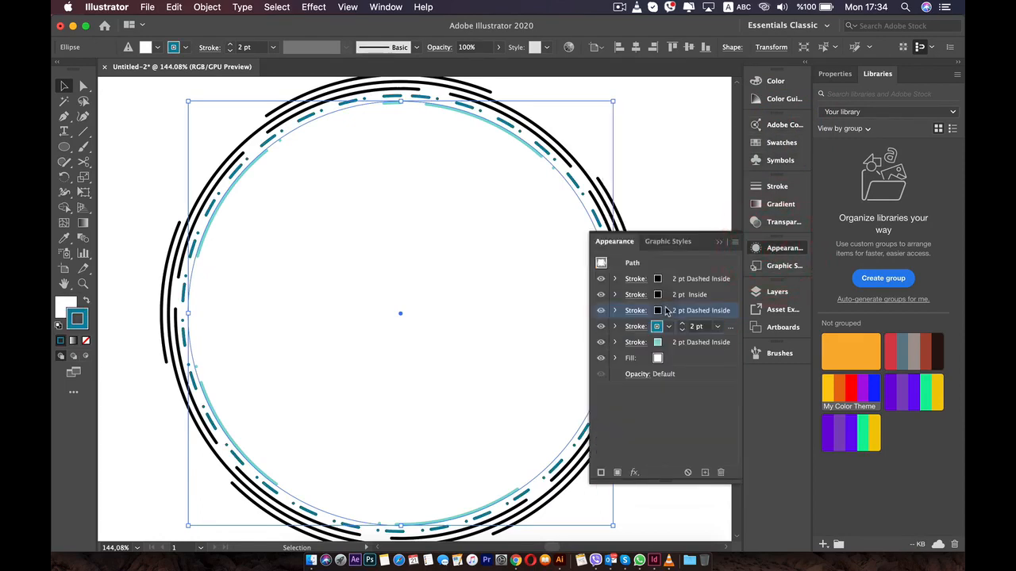
pyautogui.click(782, 124)
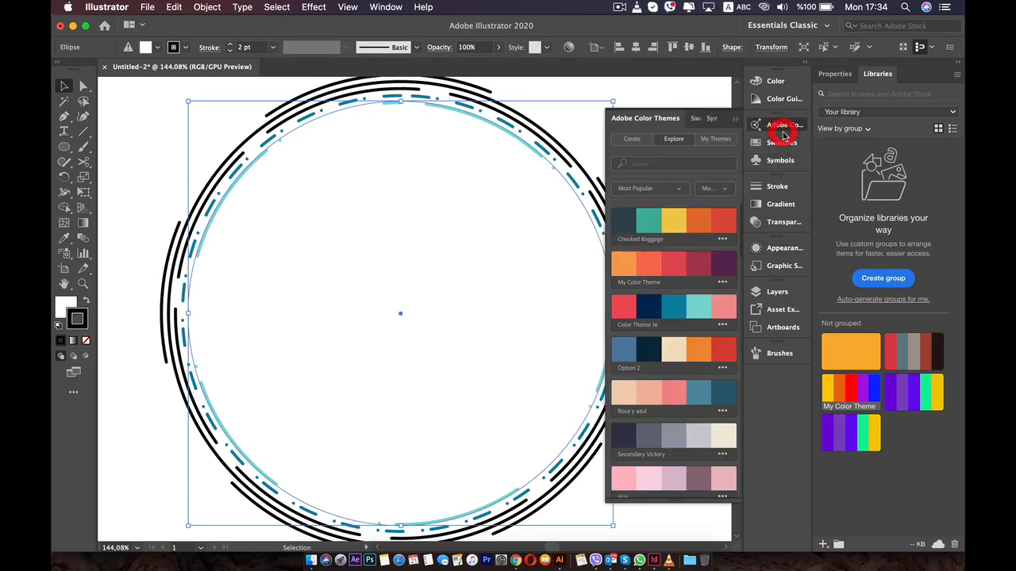
pyautogui.click(648, 308)
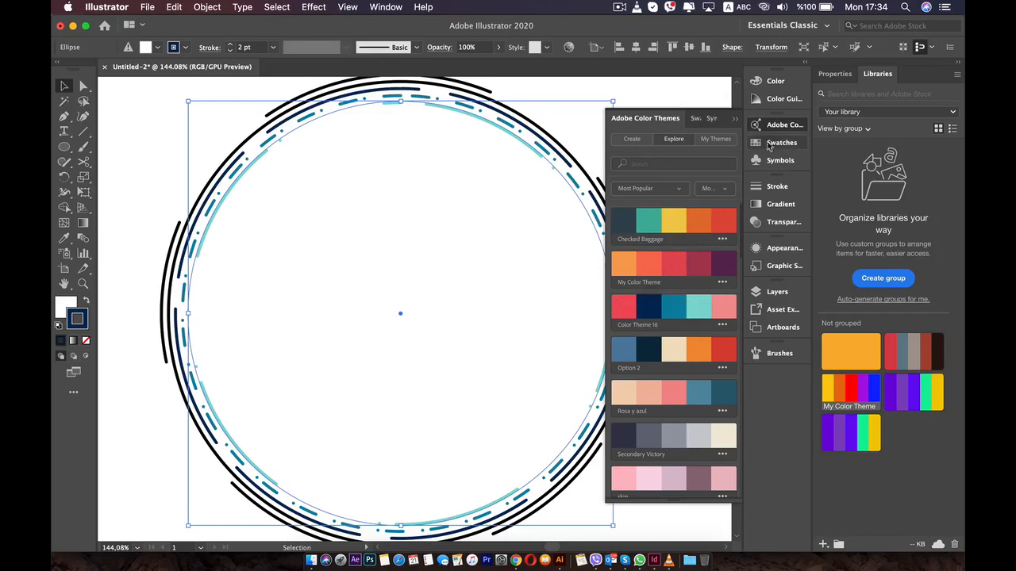
# Step: Colour the circle's second stroke with the coral red from Color Theme 16
pyautogui.click(771, 250)
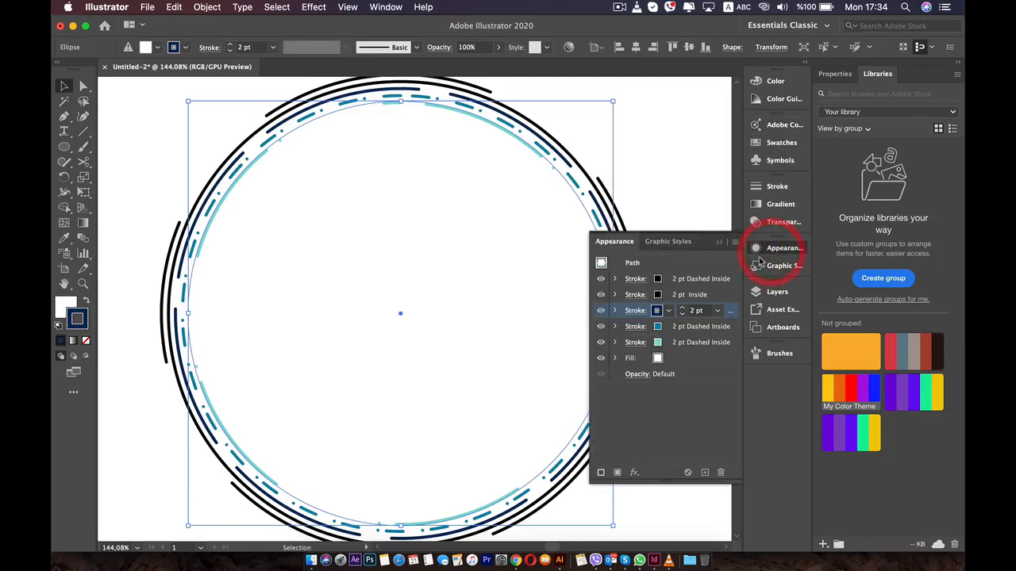
pyautogui.click(657, 293)
pyautogui.click(784, 125)
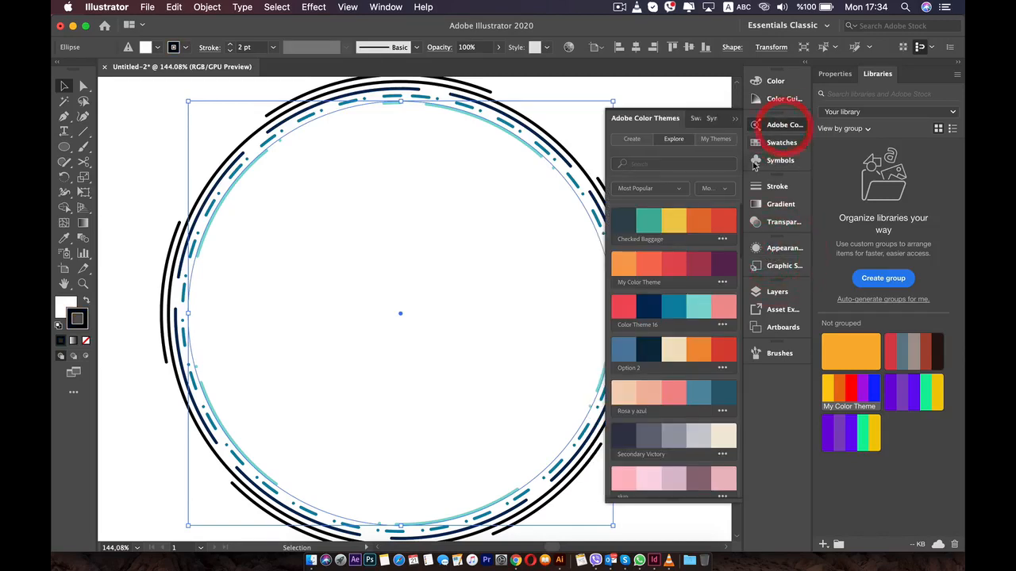
pyautogui.click(625, 306)
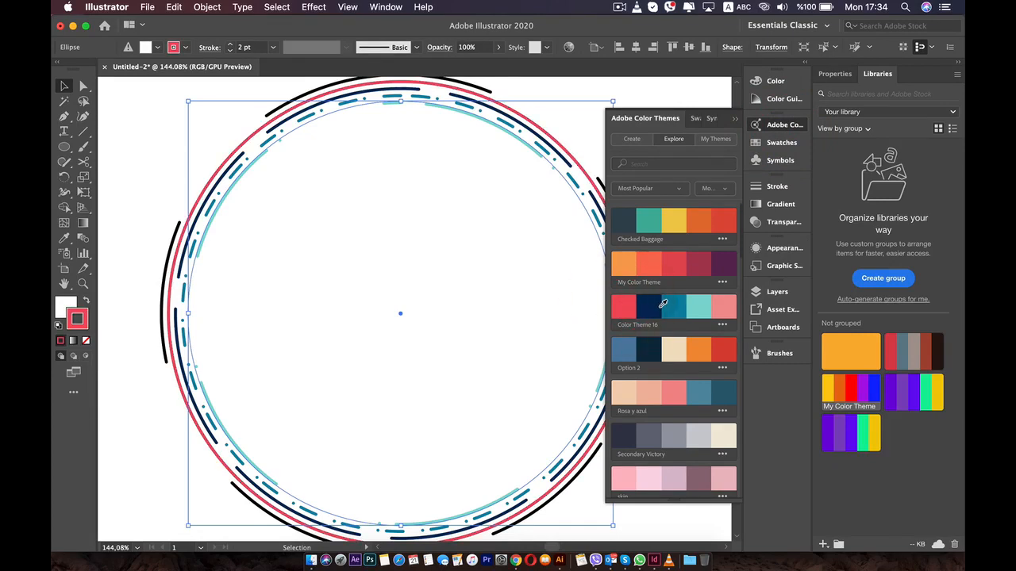
# Step: Colour the circle's first, outermost stroke with the light pink from Color Theme 16
pyautogui.click(783, 250)
pyautogui.click(664, 280)
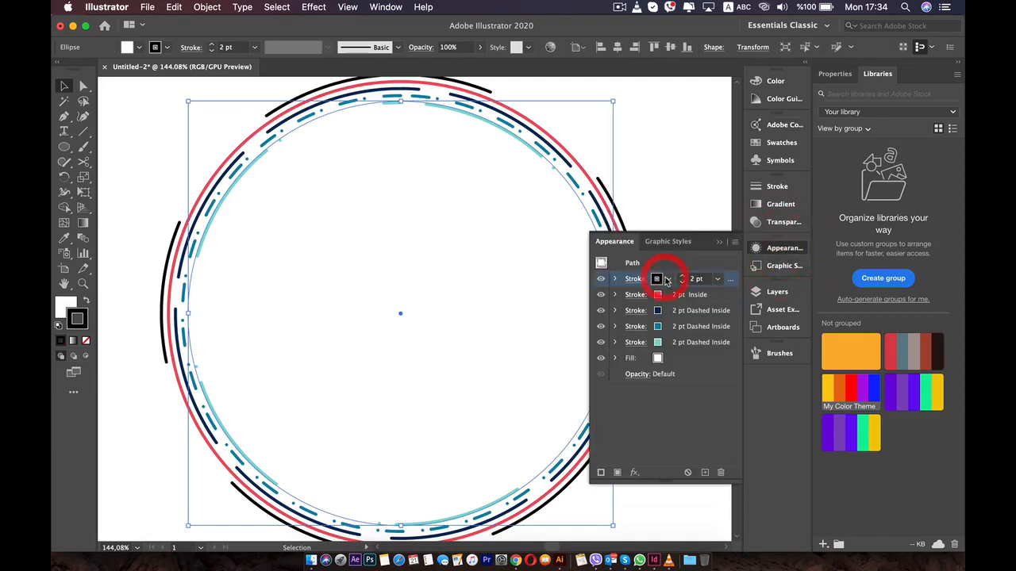
pyautogui.click(784, 125)
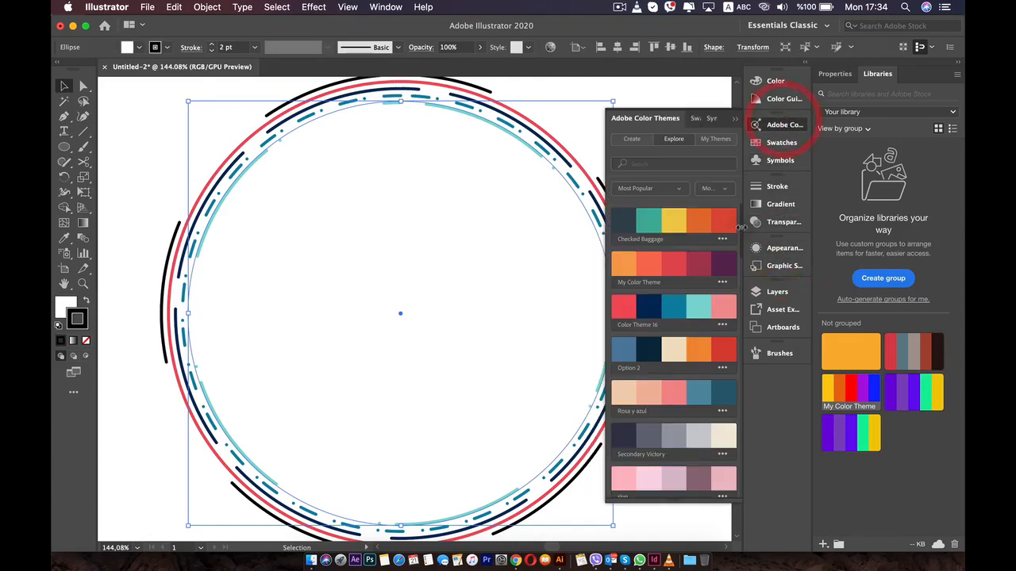
pyautogui.click(723, 314)
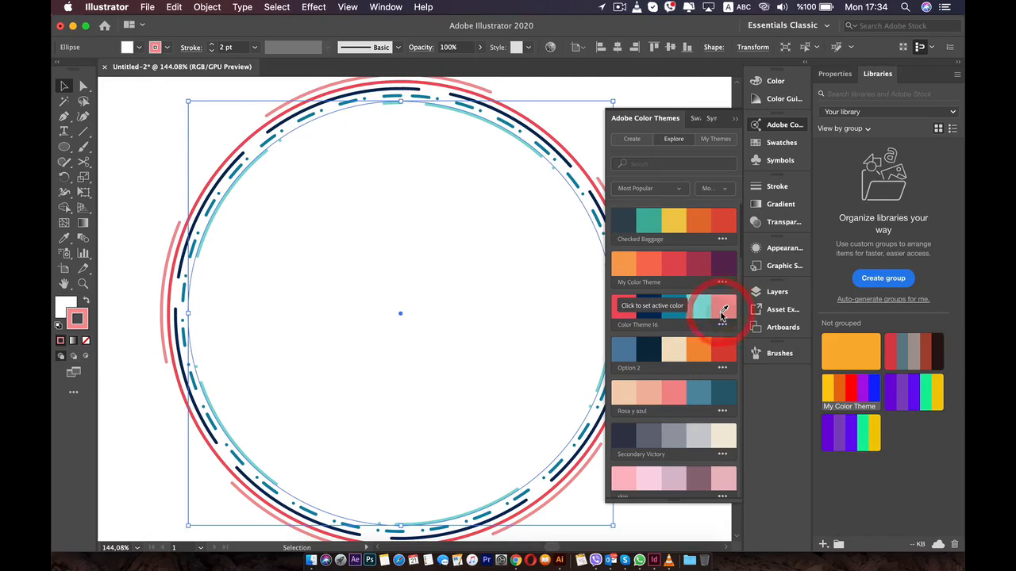
pyautogui.click(166, 104)
# Step: Save the circle's finished multi-stroke appearance as a new graphic style
pyautogui.scroll(-3, 422, 262)
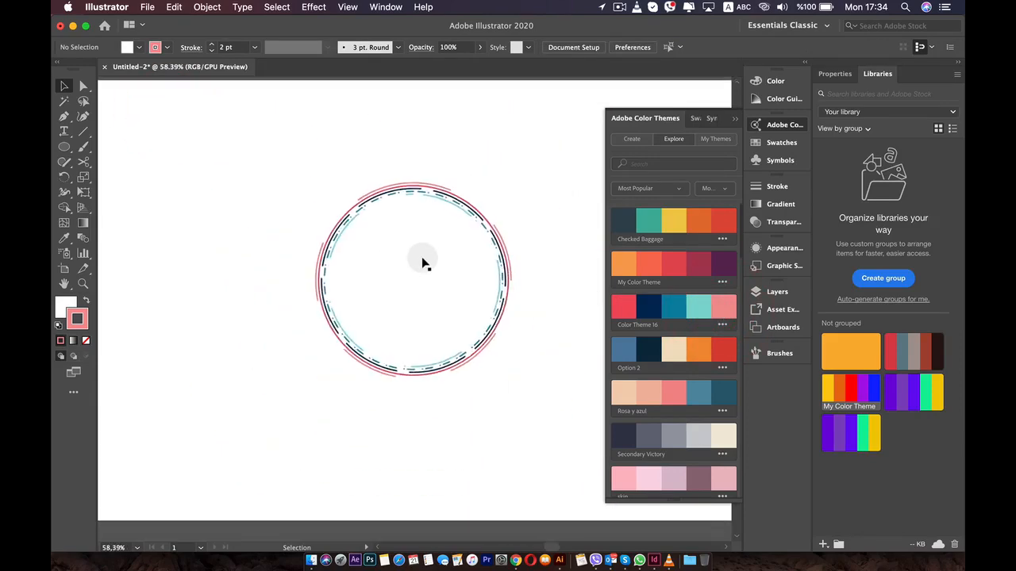
pyautogui.click(500, 386)
pyautogui.scroll(3, 499, 384)
pyautogui.moveTo(391, 285); pyautogui.dragTo(436, 355)
pyautogui.moveTo(395, 208); pyautogui.dragTo(392, 275)
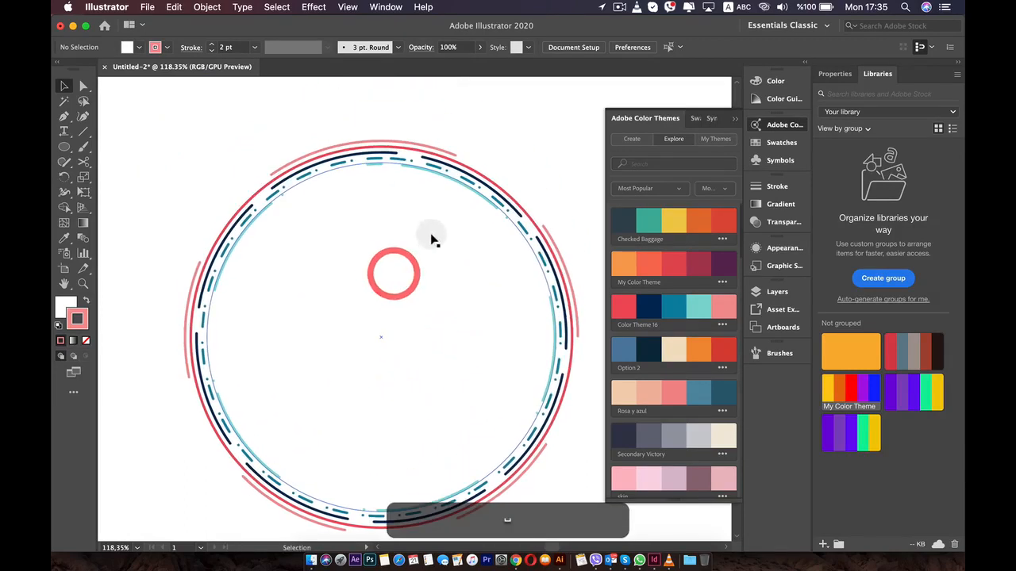
pyautogui.scroll(1, 430, 236)
pyautogui.click(756, 124)
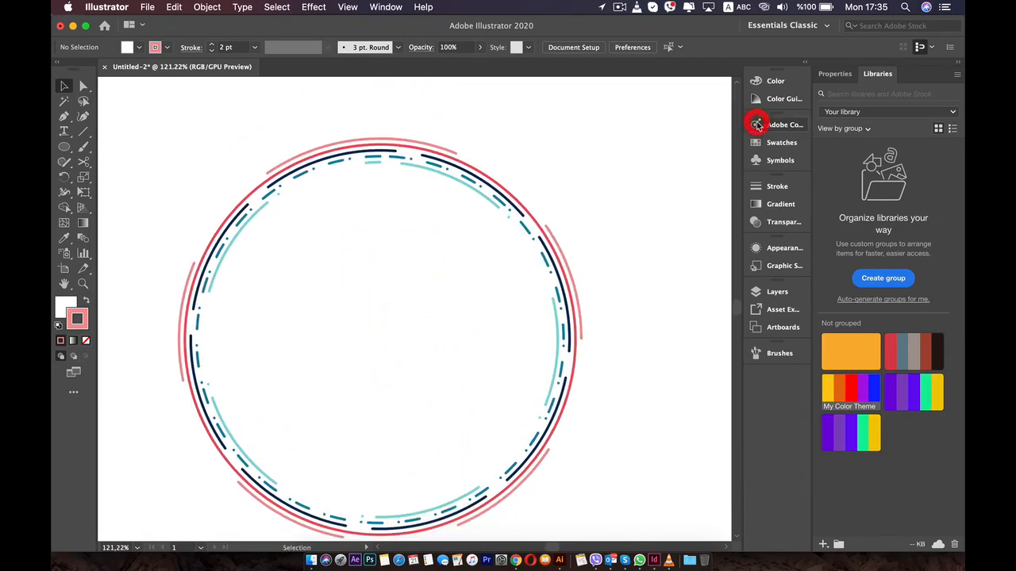
pyautogui.click(780, 267)
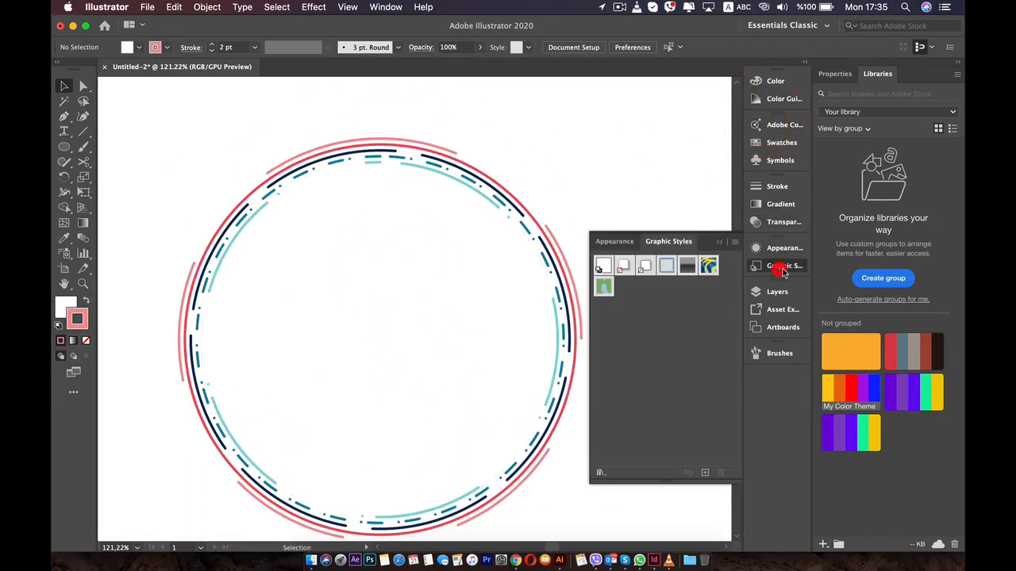
pyautogui.click(386, 7)
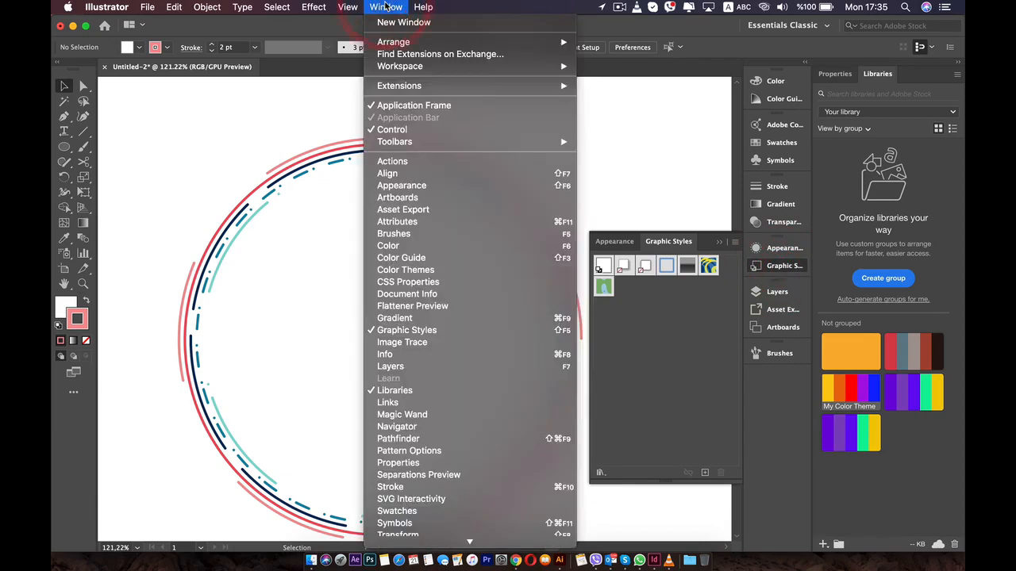
pyautogui.click(667, 330)
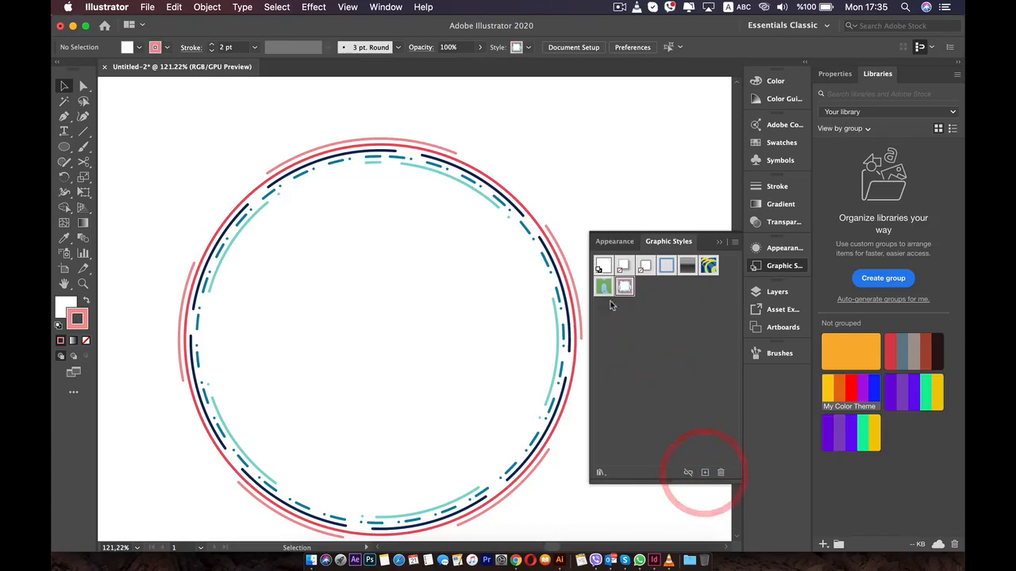
pyautogui.click(645, 323)
# Step: Draw a square with the Rectangle tool beside the circle
pyautogui.scroll(-5, 387, 290)
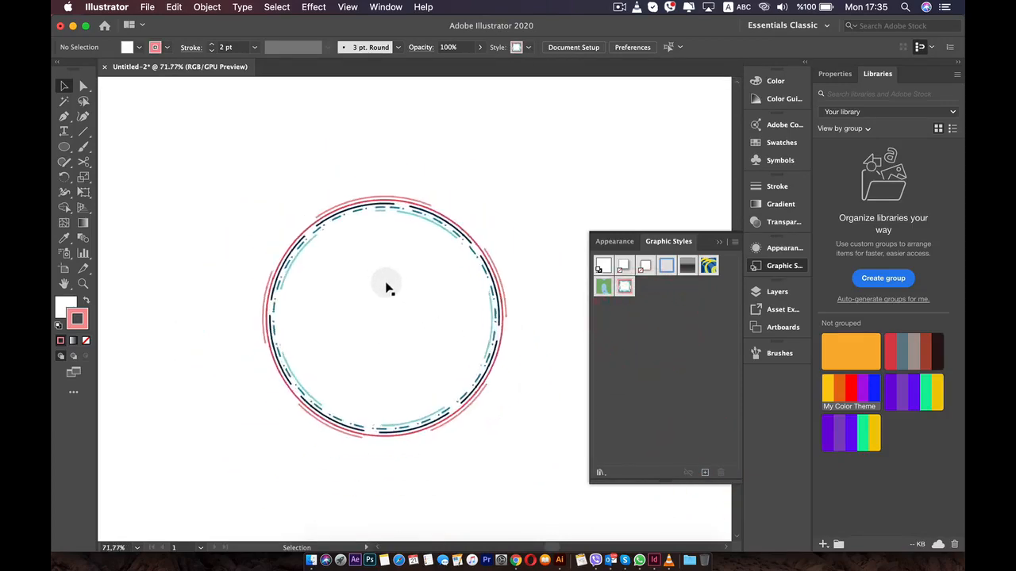
pyautogui.scroll(6, 386, 290)
pyautogui.scroll(-3, 545, 151)
pyautogui.click(545, 150)
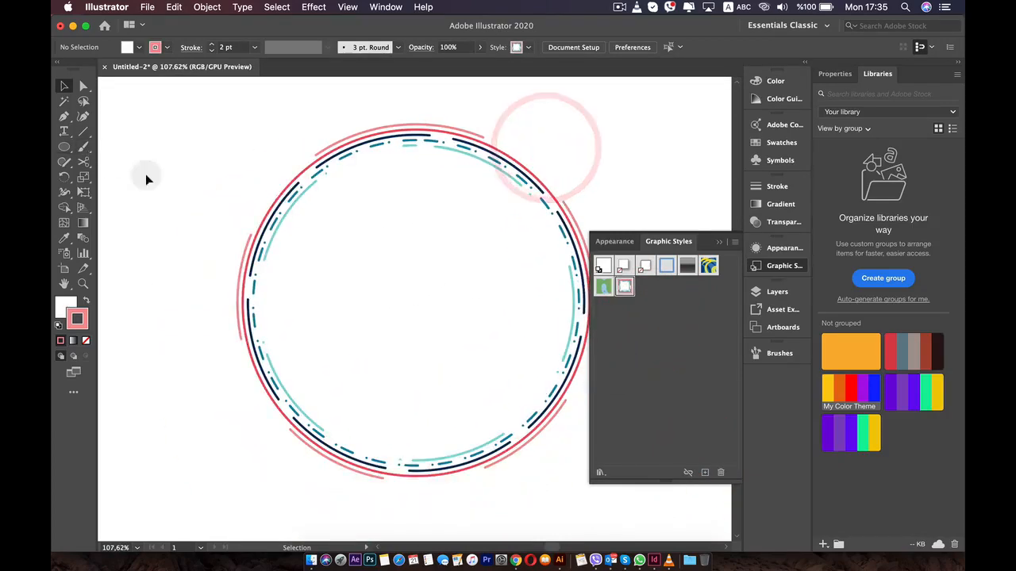
pyautogui.scroll(-5, 356, 207)
pyautogui.moveTo(369, 205); pyautogui.dragTo(250, 136)
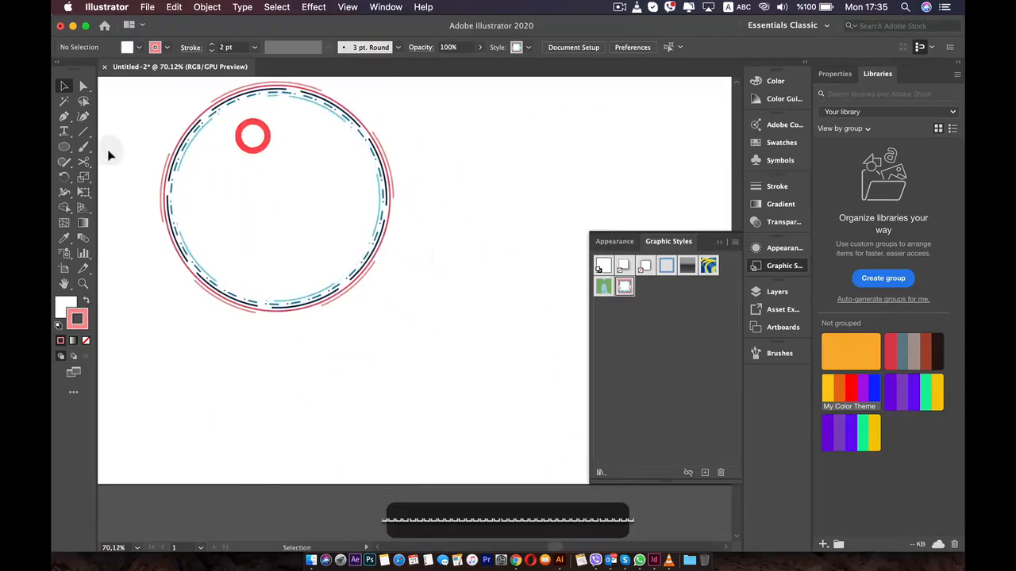
pyautogui.click(64, 147)
pyautogui.click(111, 146)
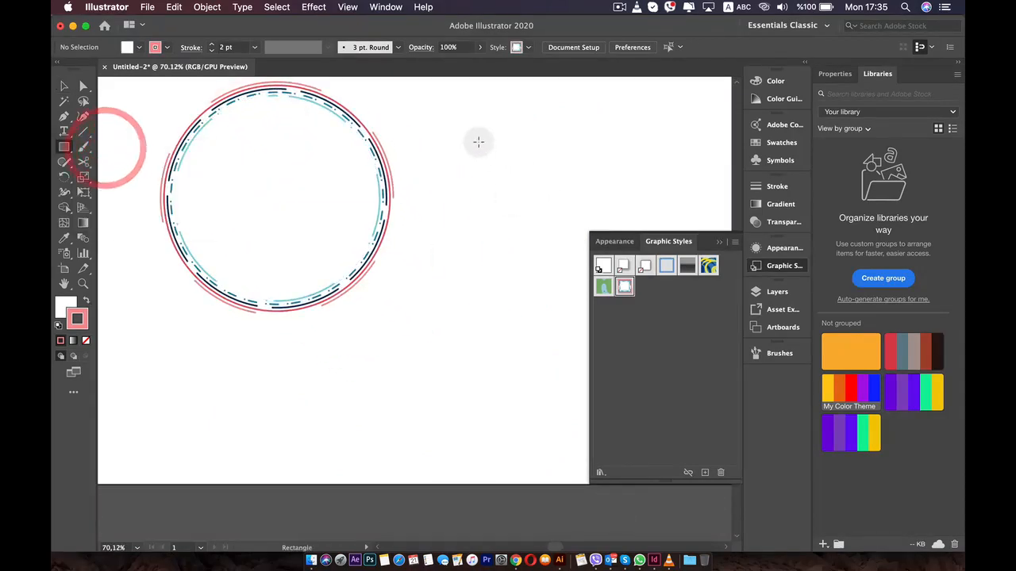
pyautogui.moveTo(472, 135)
pyautogui.mouseDown()
pyautogui.moveTo(517, 151)
pyautogui.moveTo(551, 201)
pyautogui.mouseUp()
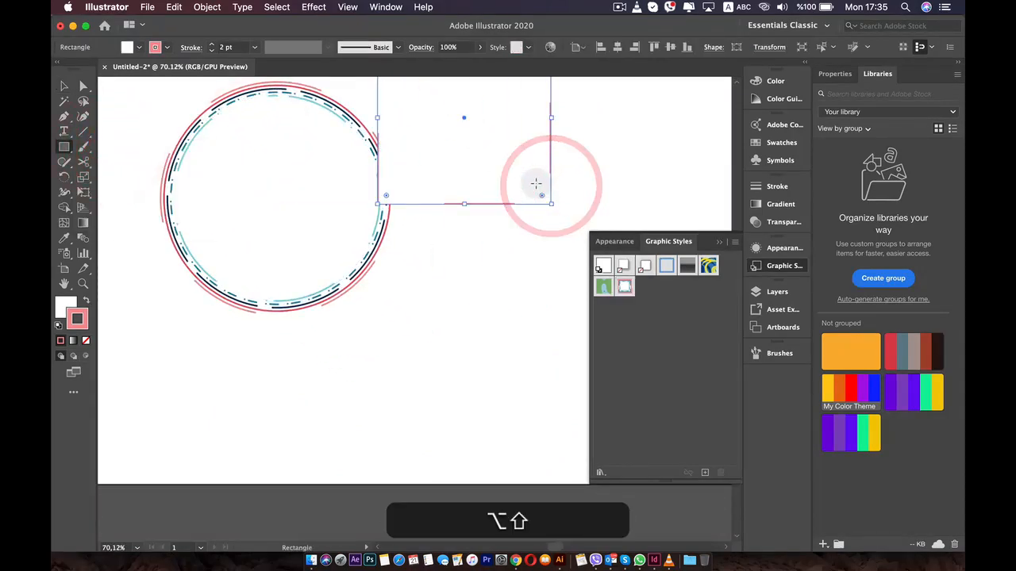
# Step: Move the square clear of the circle and apply the newly saved multi-stroke graphic style to it
pyautogui.press('v')
pyautogui.moveTo(381, 105); pyautogui.dragTo(440, 170)
pyautogui.click(623, 288)
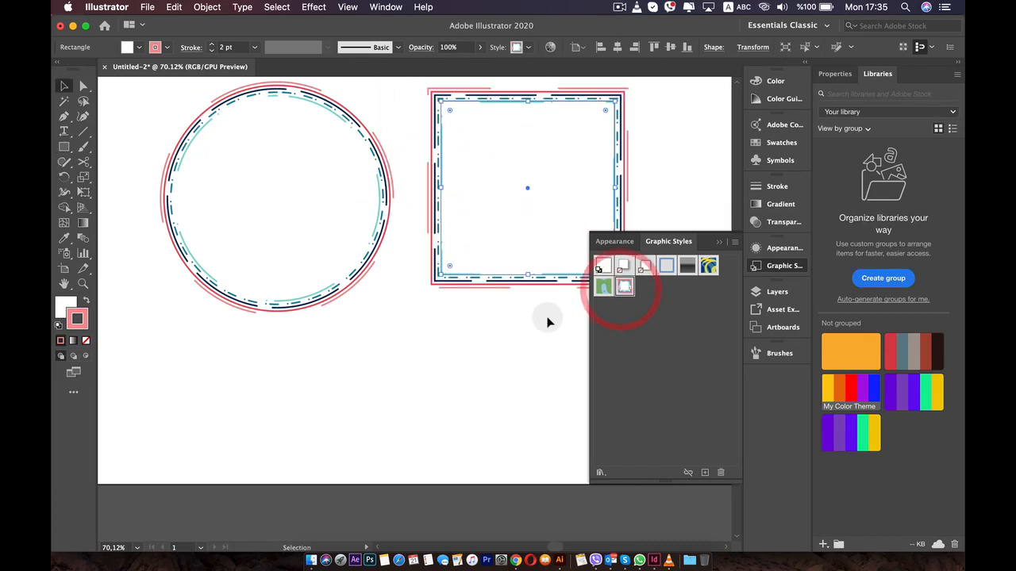
pyautogui.click(544, 319)
# Step: Add a point text reading "Example" in the artboard's empty upper-left area, replacing the placeholder text
pyautogui.scroll(-5, 510, 281)
pyautogui.moveTo(431, 246); pyautogui.dragTo(637, 249)
pyautogui.click(63, 131)
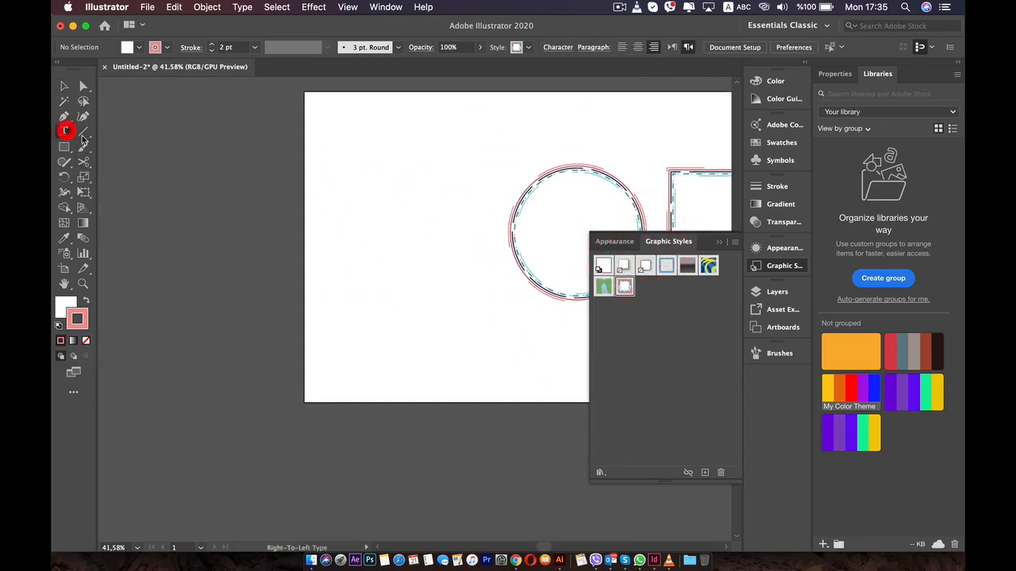
pyautogui.click(352, 148)
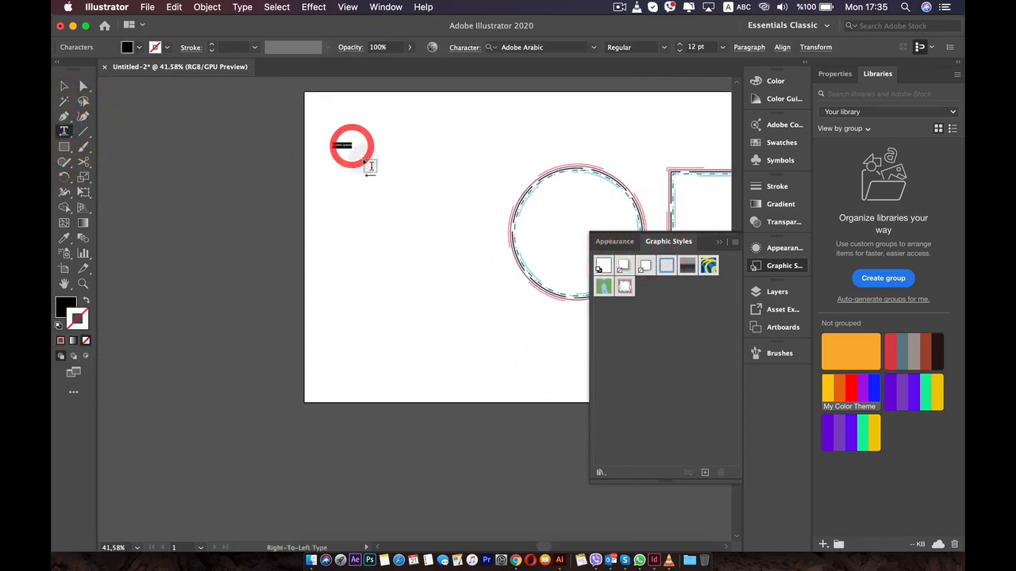
pyautogui.press('BackSpace')
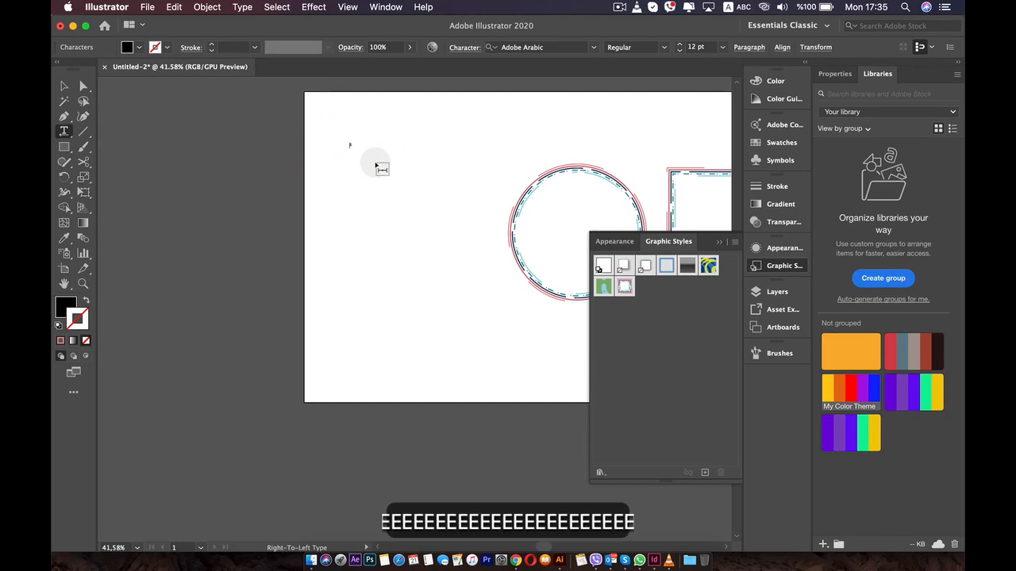
pyautogui.write('Example')
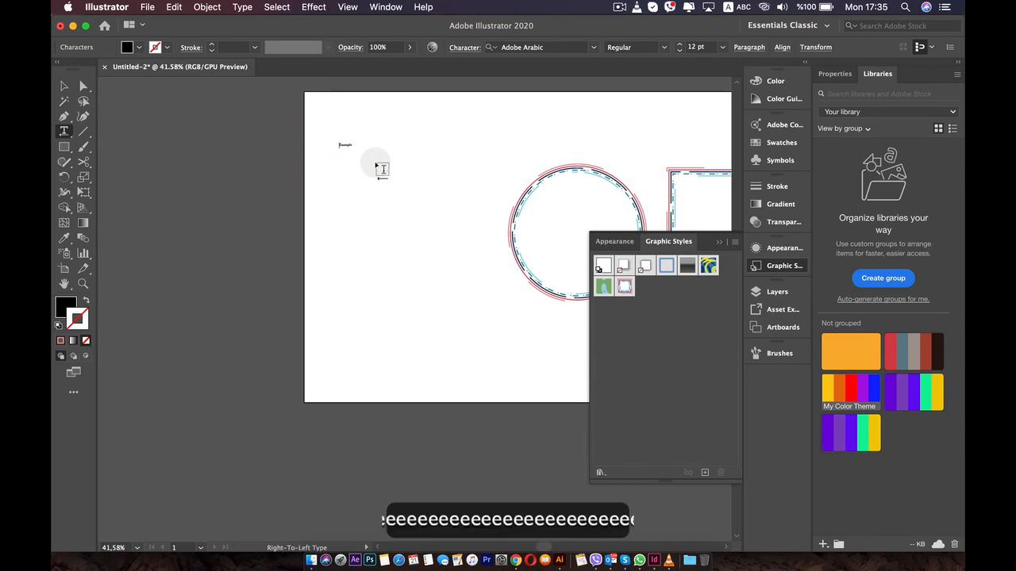
# Step: Set the whole "Example" text to the Cocogoose font at 74 pt
pyautogui.press('super+a')
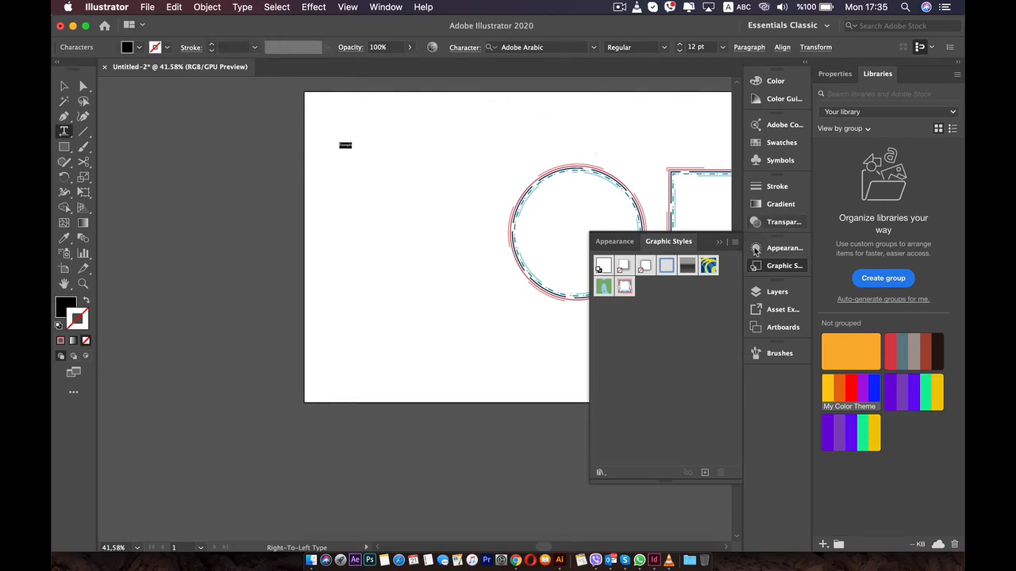
pyautogui.click(765, 267)
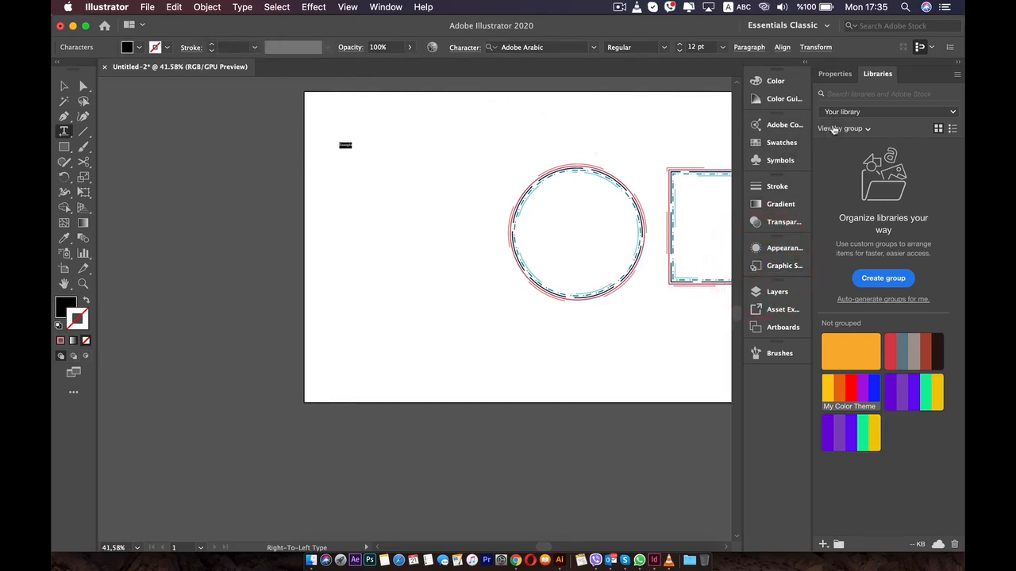
pyautogui.click(835, 74)
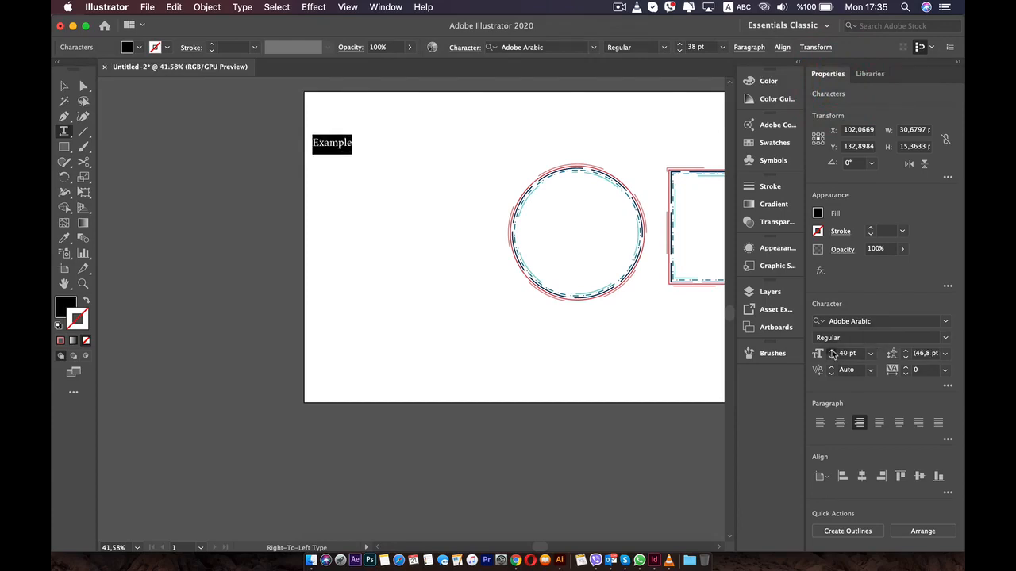
pyautogui.click(945, 322)
pyautogui.click(831, 421)
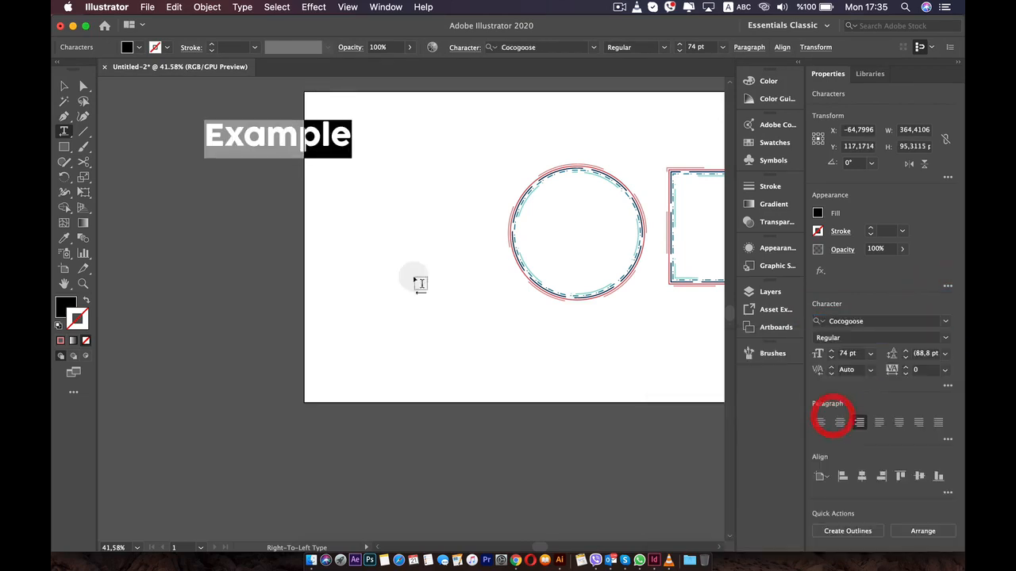
# Step: Move the "Example" text onto the artboard above the circle and scale it up to about 122 pt
pyautogui.click(64, 85)
pyautogui.moveTo(274, 133); pyautogui.dragTo(410, 227)
pyautogui.moveTo(423, 178); pyautogui.dragTo(440, 127)
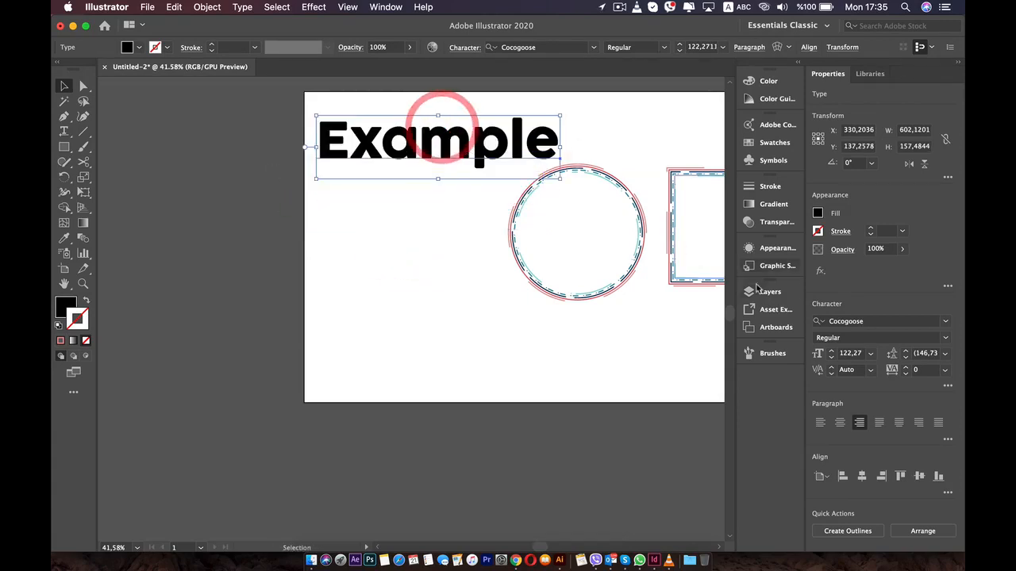
# Step: Apply the saved multi-stroke graphic style to the "Example" text
pyautogui.click(772, 268)
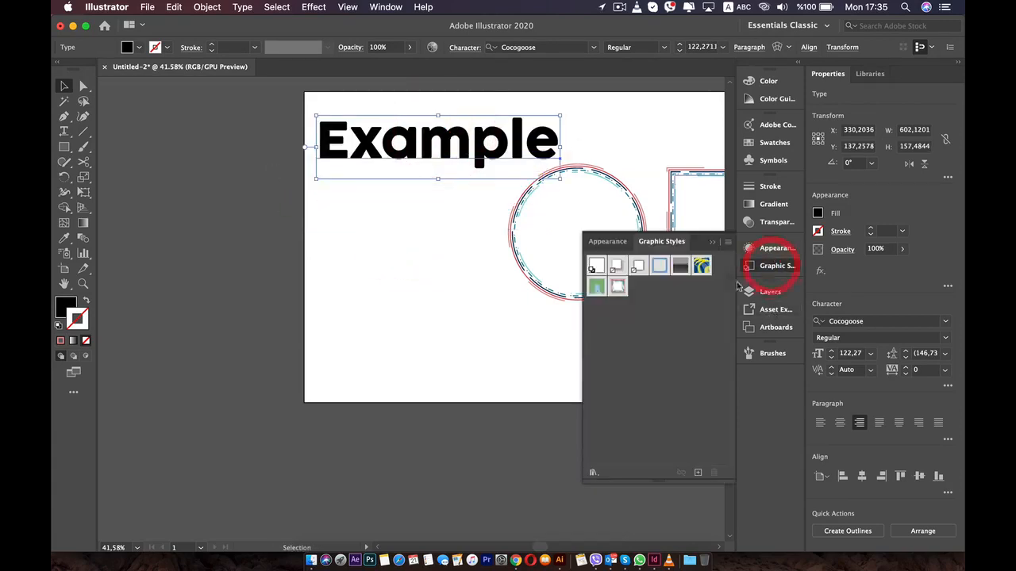
pyautogui.click(619, 288)
pyautogui.click(397, 222)
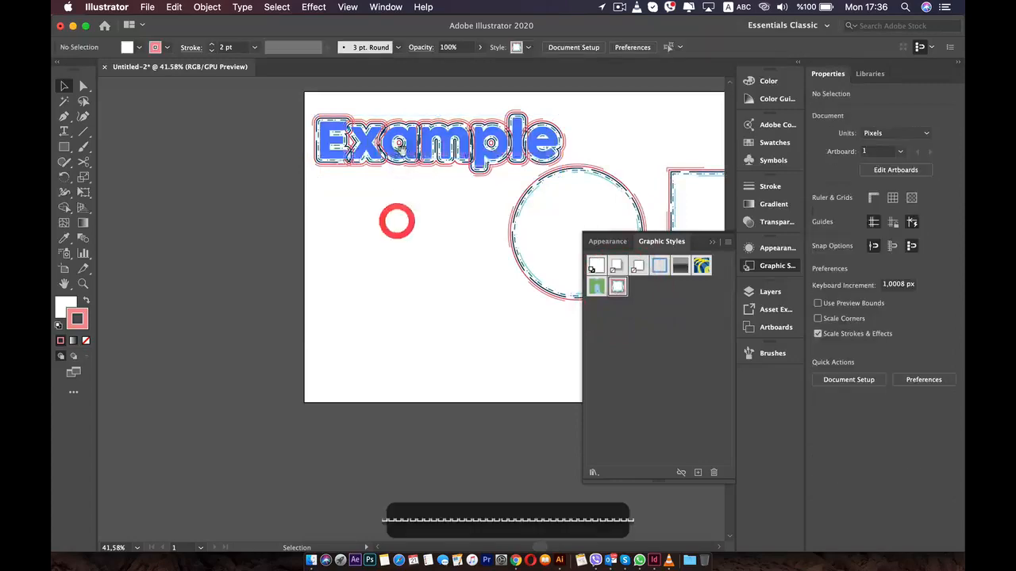
# Step: Reduce the font size of the styled "Example" text to 114 pt
pyautogui.moveTo(401, 149); pyautogui.dragTo(378, 222)
pyautogui.scroll(4, 416, 191)
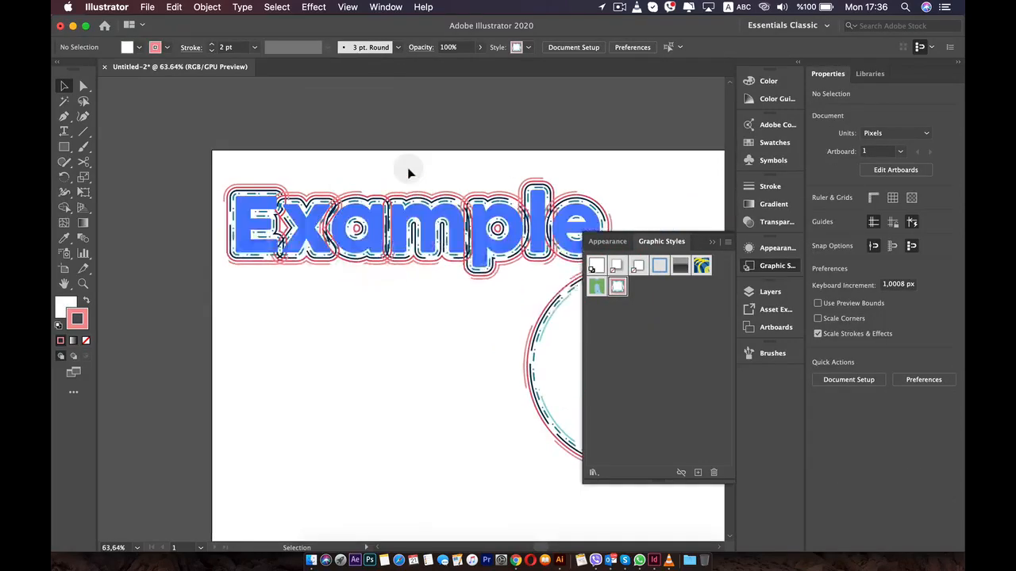
pyautogui.scroll(3, 278, 386)
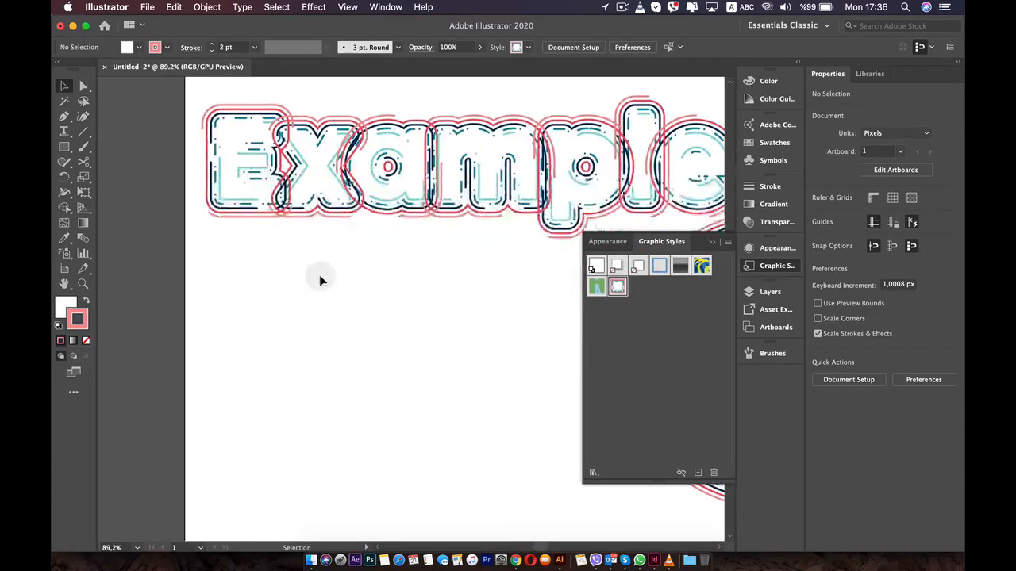
pyautogui.moveTo(374, 204); pyautogui.dragTo(276, 228)
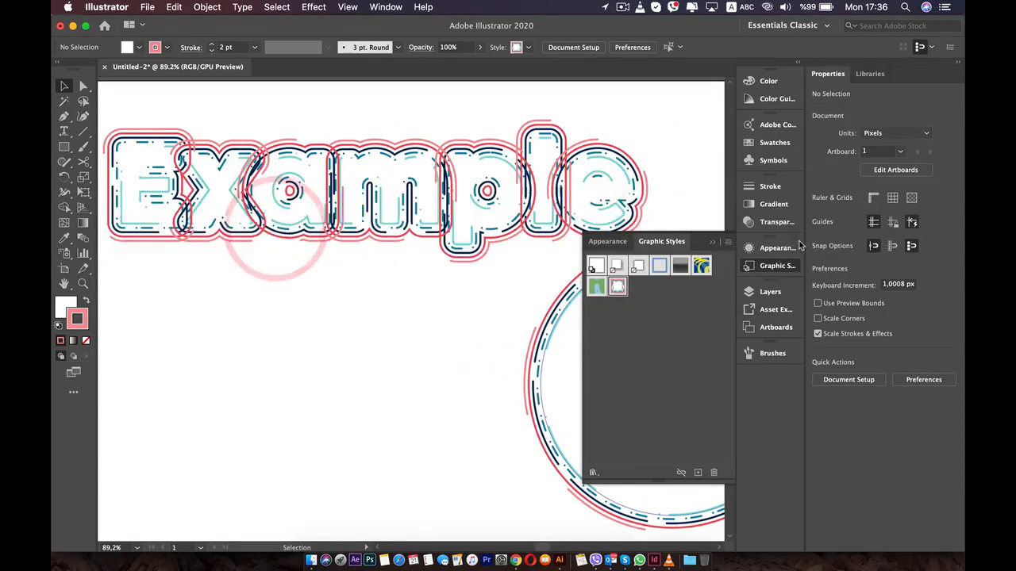
pyautogui.click(451, 188)
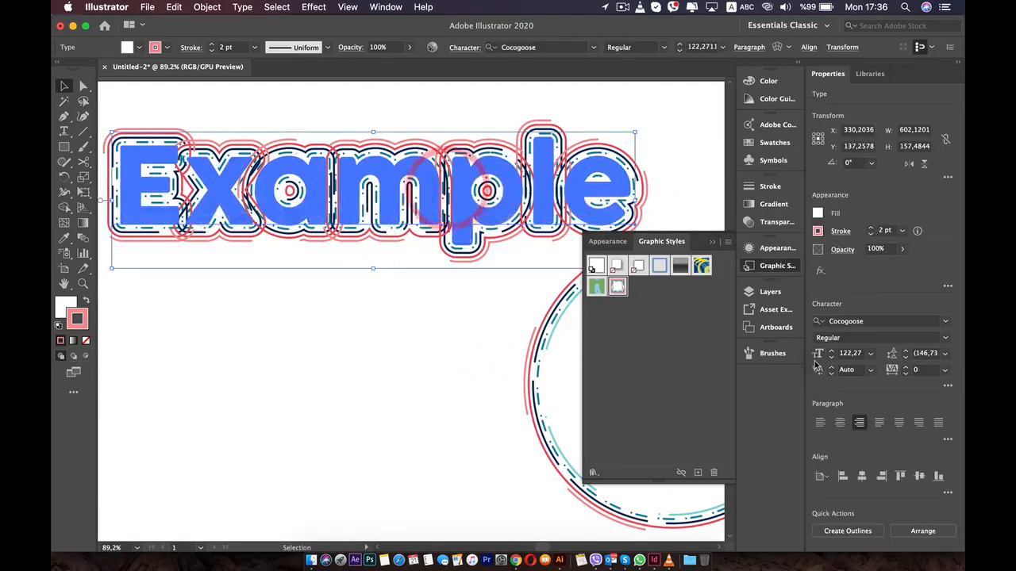
pyautogui.click(830, 357)
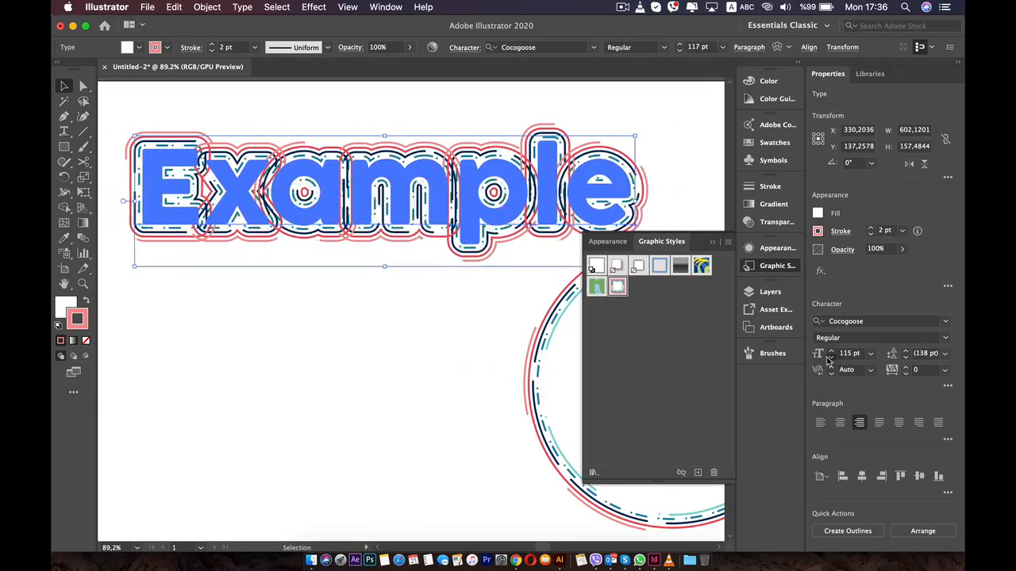
# Step: Try widening the "Example" text's tracking in small increments, and reset it to 0
pyautogui.click(906, 366)
pyautogui.click(905, 367)
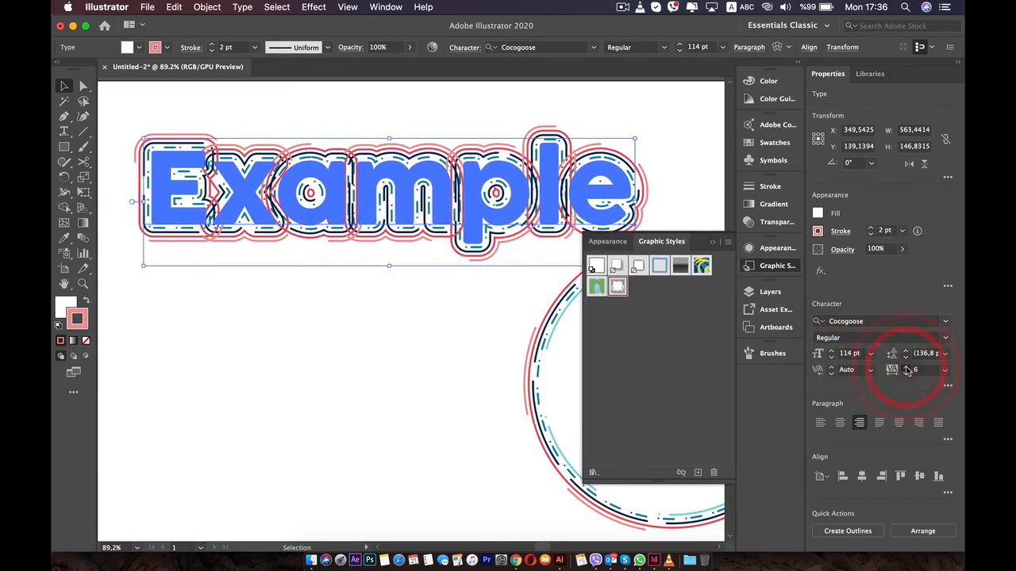
pyautogui.click(905, 367)
pyautogui.click(906, 367)
pyautogui.click(905, 368)
pyautogui.click(906, 368)
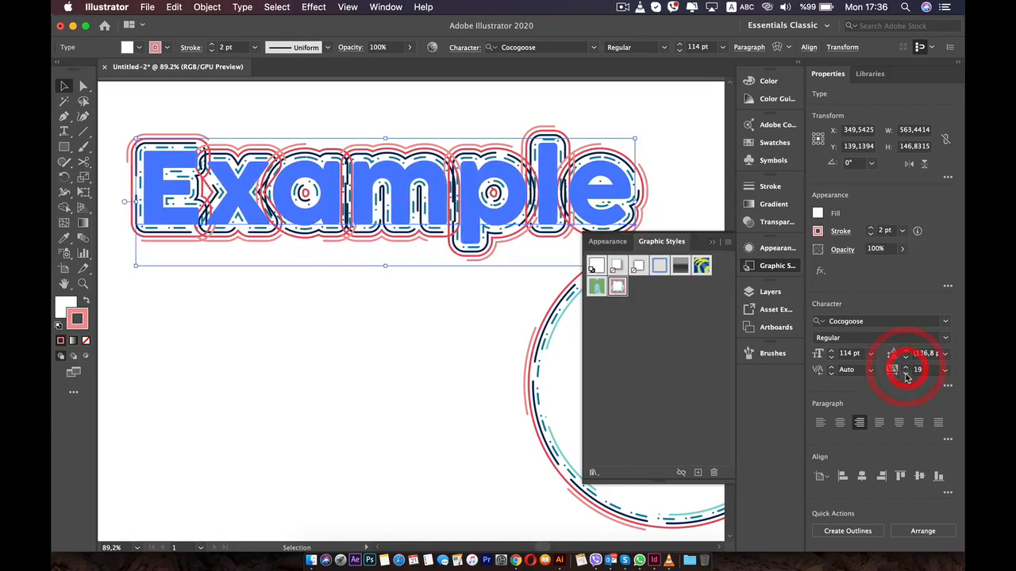
pyautogui.click(905, 368)
pyautogui.click(906, 367)
pyautogui.click(906, 367)
pyautogui.click(944, 369)
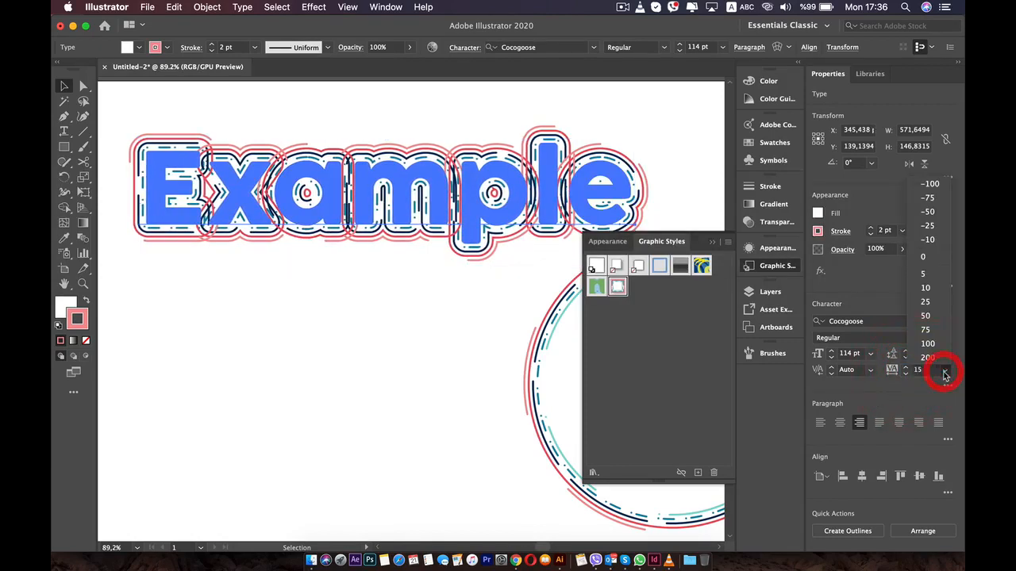
pyautogui.click(923, 255)
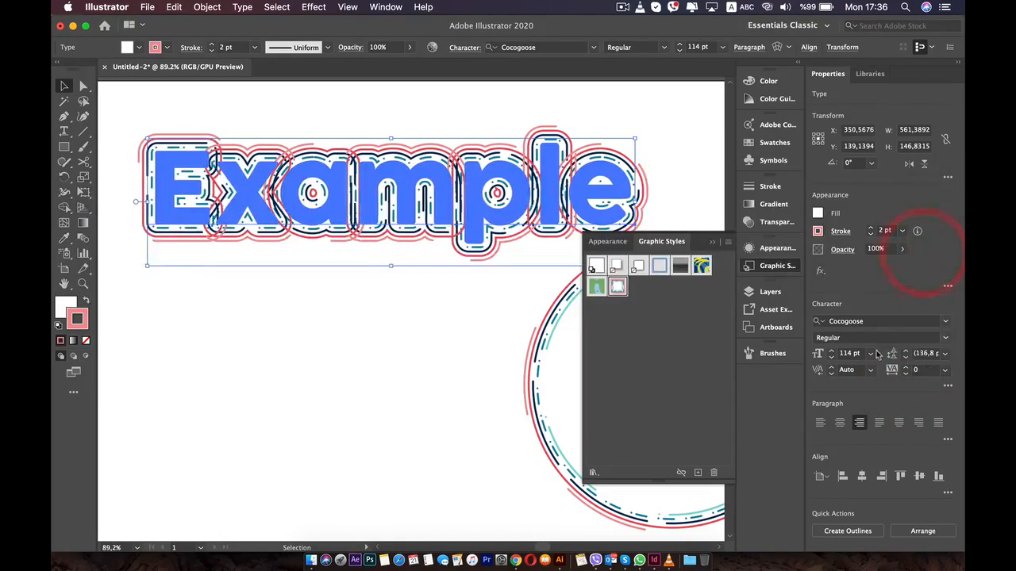
# Step: Set the tracking of the "Example" text to 200 to separate its outlined letters
pyautogui.click(947, 387)
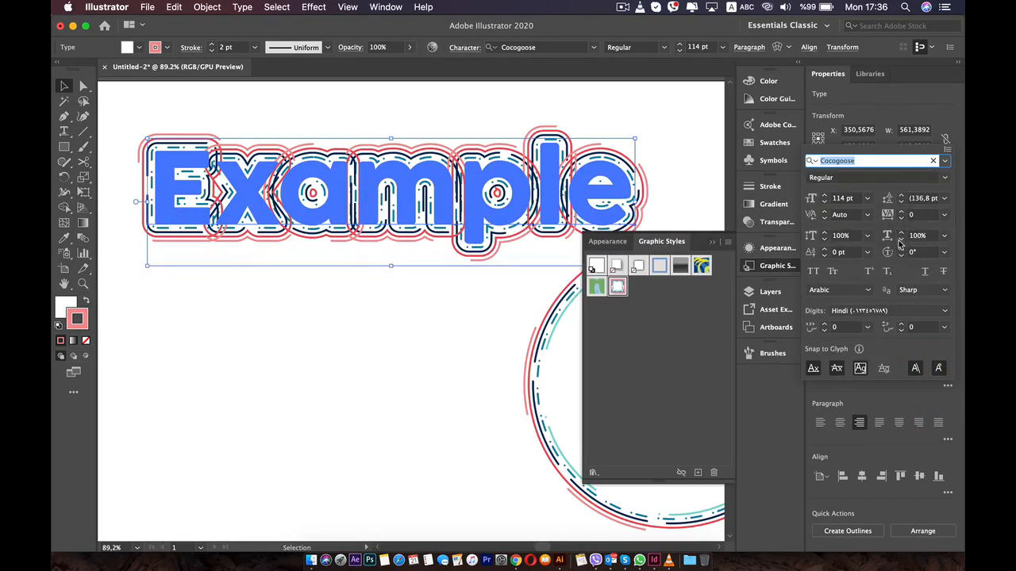
pyautogui.click(944, 215)
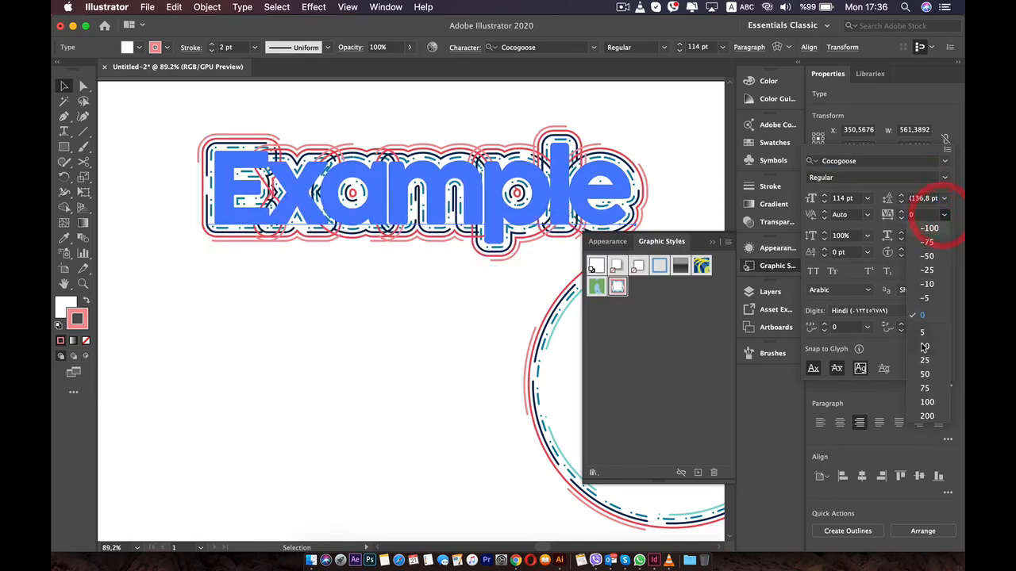
pyautogui.click(926, 417)
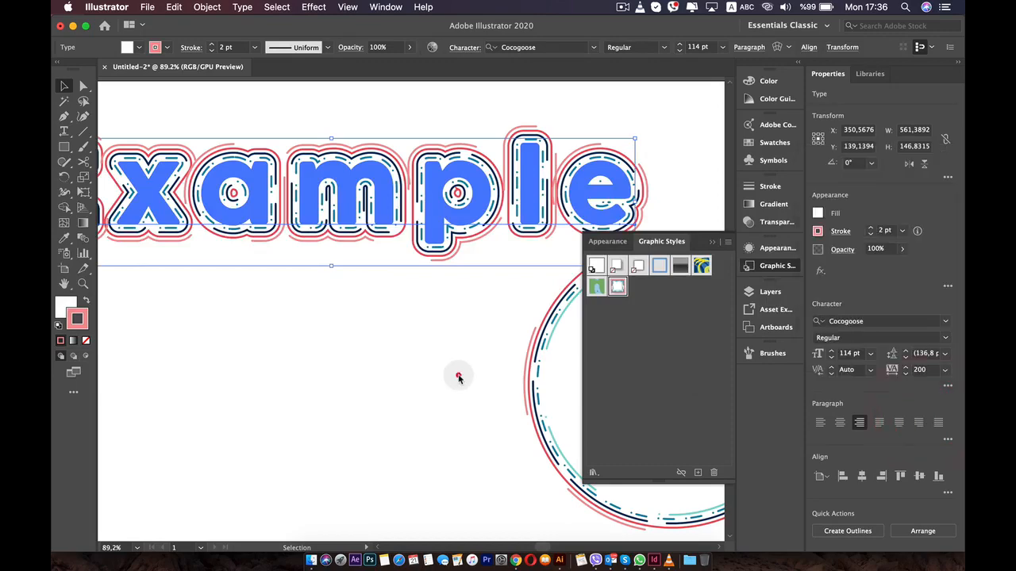
pyautogui.click(456, 373)
pyautogui.scroll(-2, 421, 338)
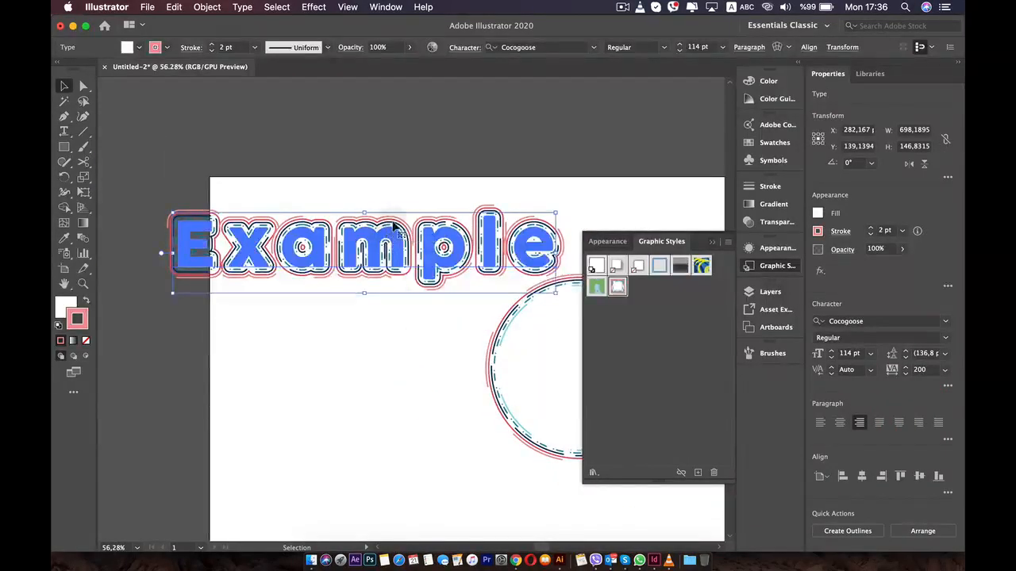